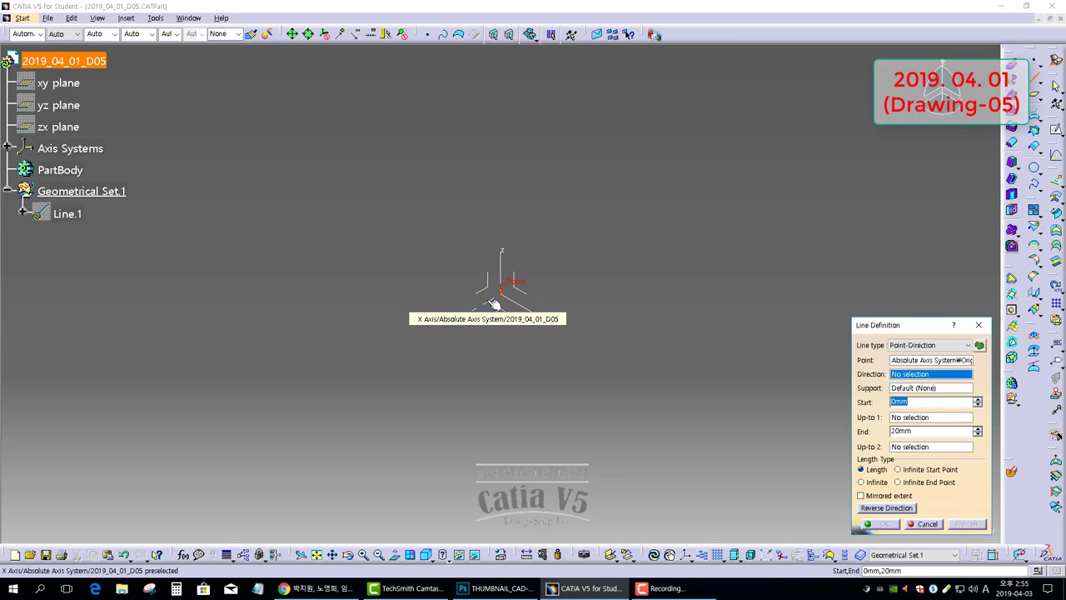
Step: Create a point-direction line from the origin along the X axis with mirrored extent, reaching about 25 mm each way
{"action": "left_click", "coordinate": [495, 305]}
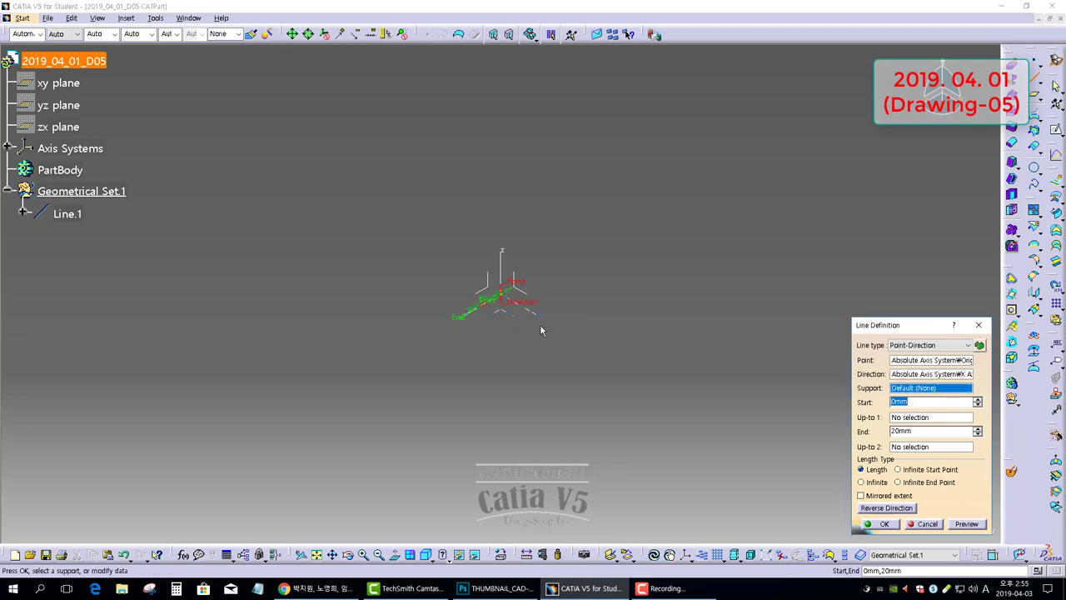
{"action": "left_click", "coordinate": [877, 496]}
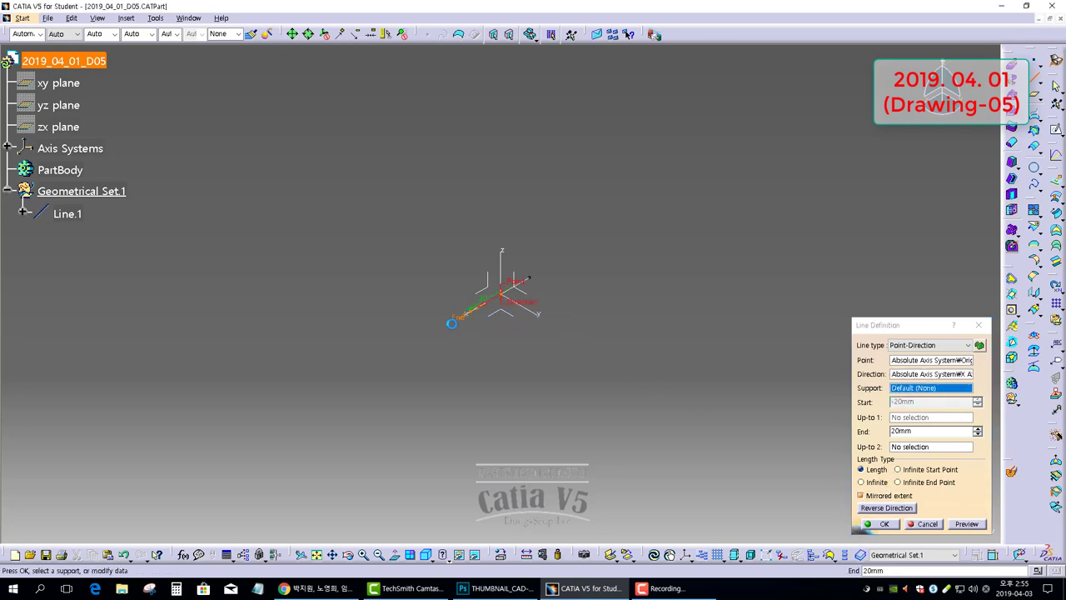
{"action": "left_click_drag", "start_coordinate": [468, 312], "coordinate": [452, 328]}
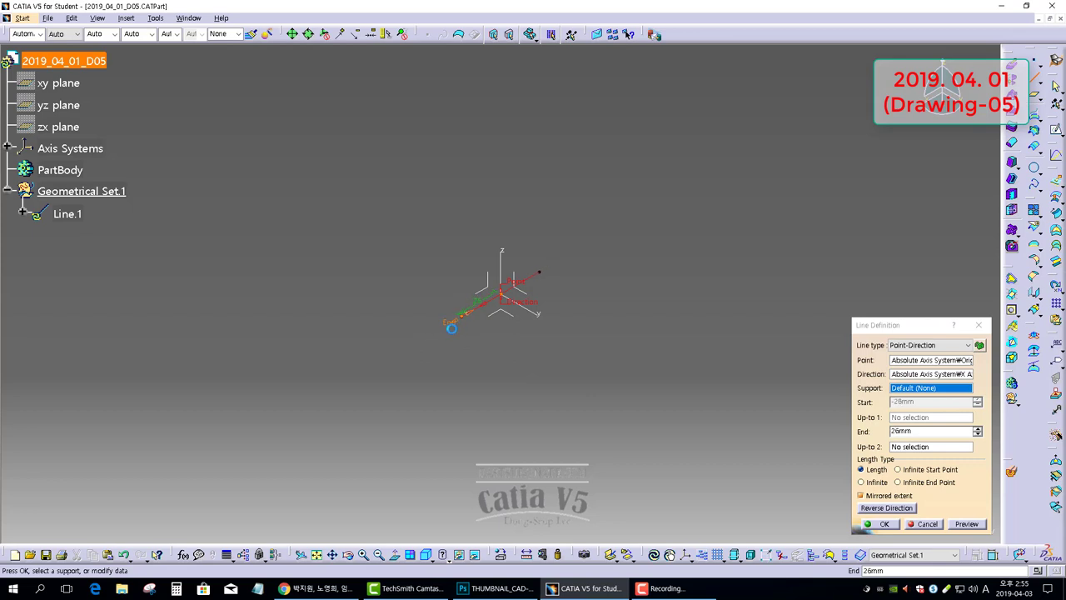
{"action": "left_click", "coordinate": [883, 523]}
Step: Translate a copy of the X-direction line 47.5 mm along the Y axis of the absolute axis system
{"action": "middle_click_drag", "start_coordinate": [512, 286], "coordinate": [614, 317]}
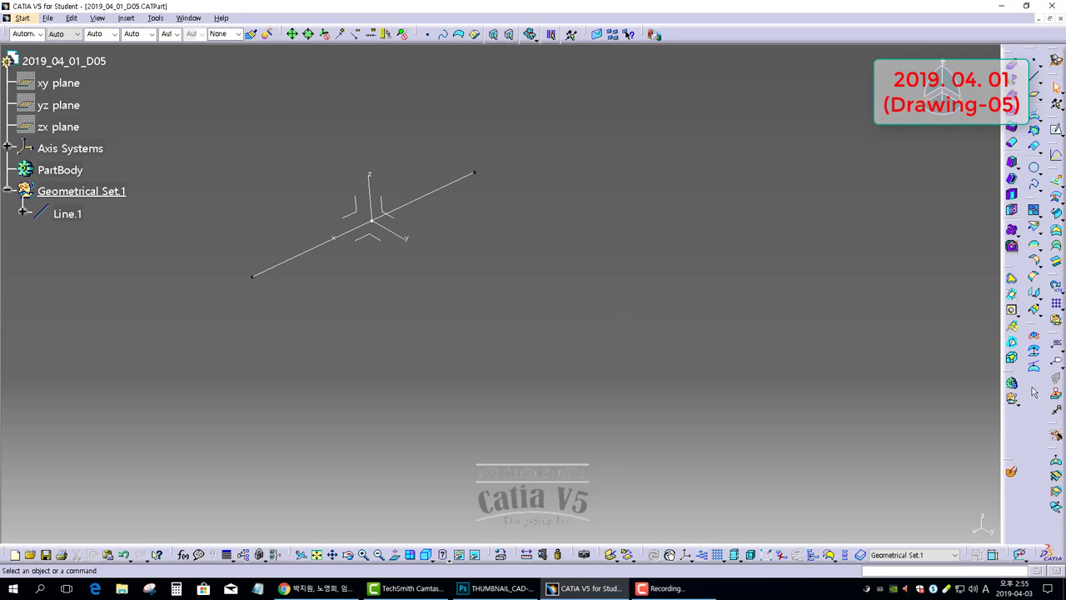
{"action": "left_click", "coordinate": [1035, 293]}
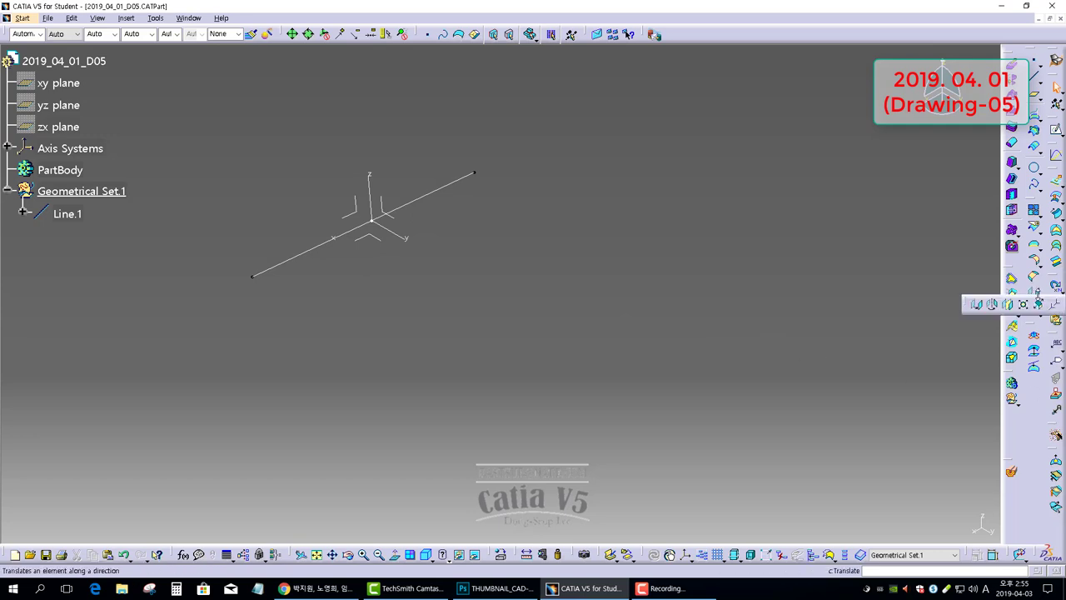
{"action": "left_click", "coordinate": [976, 304]}
{"action": "left_click", "coordinate": [400, 206]}
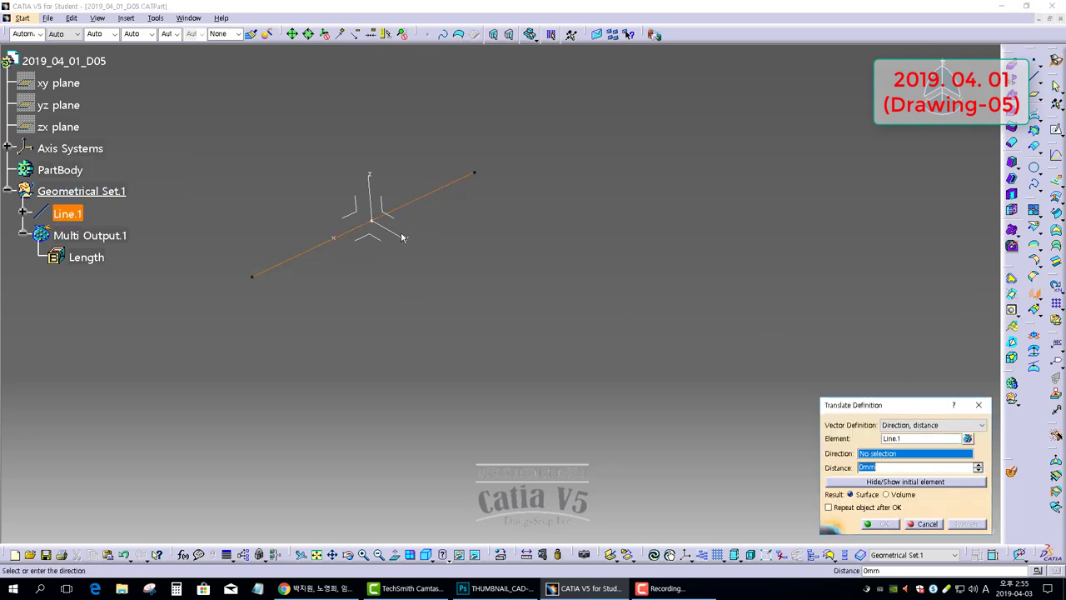
{"action": "left_click", "coordinate": [407, 239]}
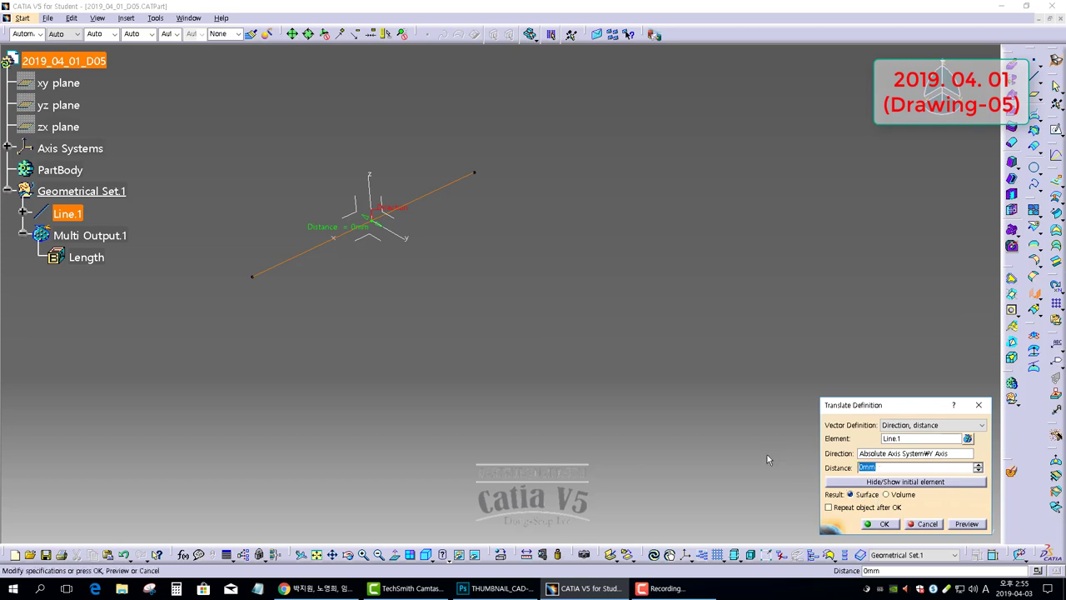
{"action": "type", "text": "47.5"}
{"action": "left_click", "coordinate": [708, 406]}
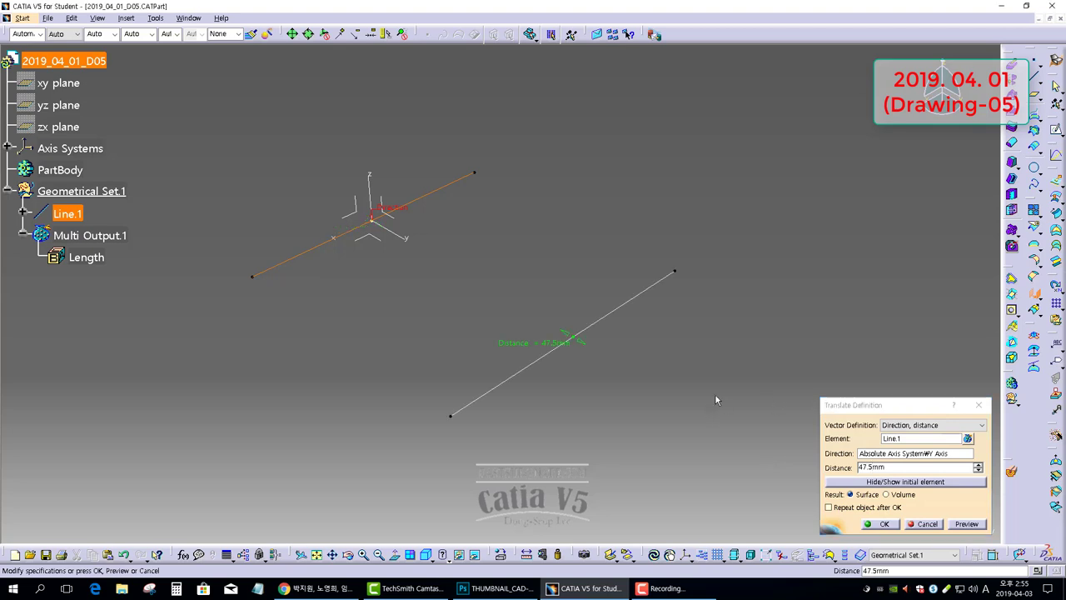
{"action": "left_click", "coordinate": [885, 523]}
Step: Create a point-direction line from the origin along the Y axis, starting at about -13 mm and ending at about 62 mm
{"action": "middle_click_drag", "start_coordinate": [528, 265], "coordinate": [545, 247]}
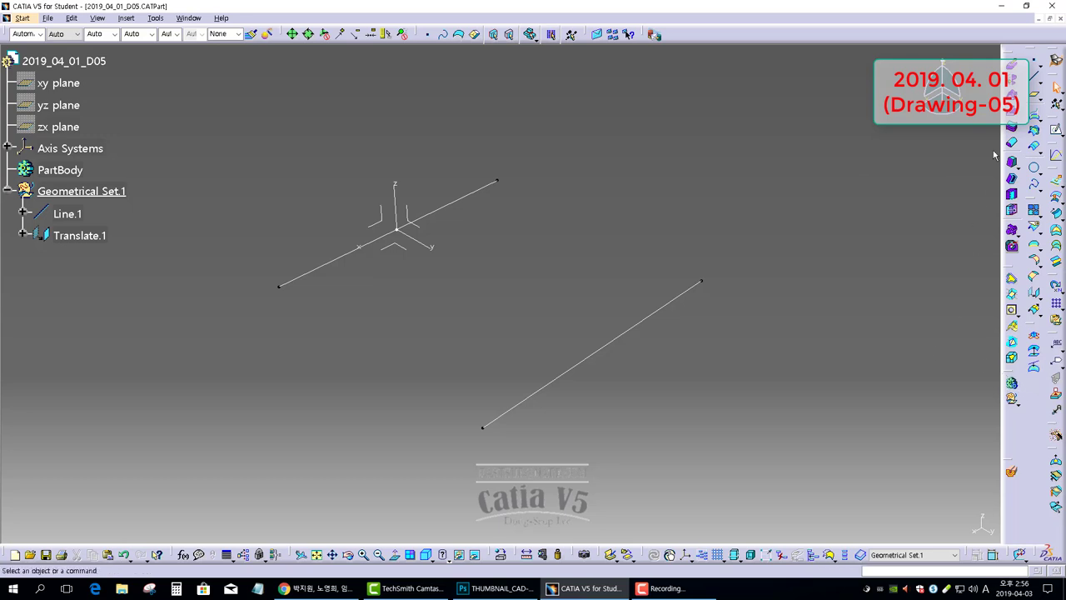
{"action": "left_click", "coordinate": [1034, 80]}
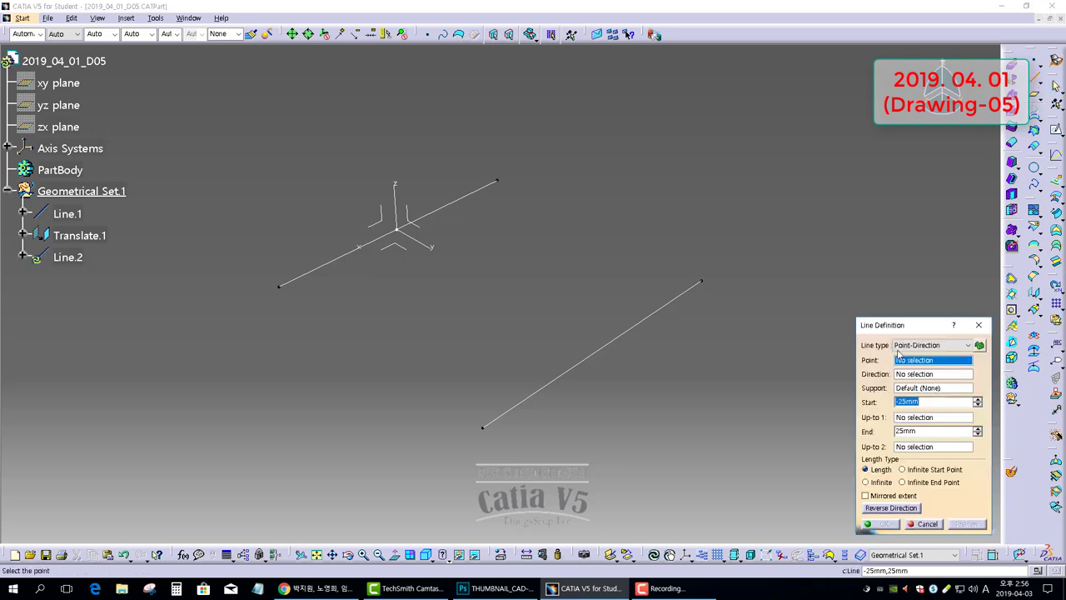
{"action": "left_click", "coordinate": [404, 232]}
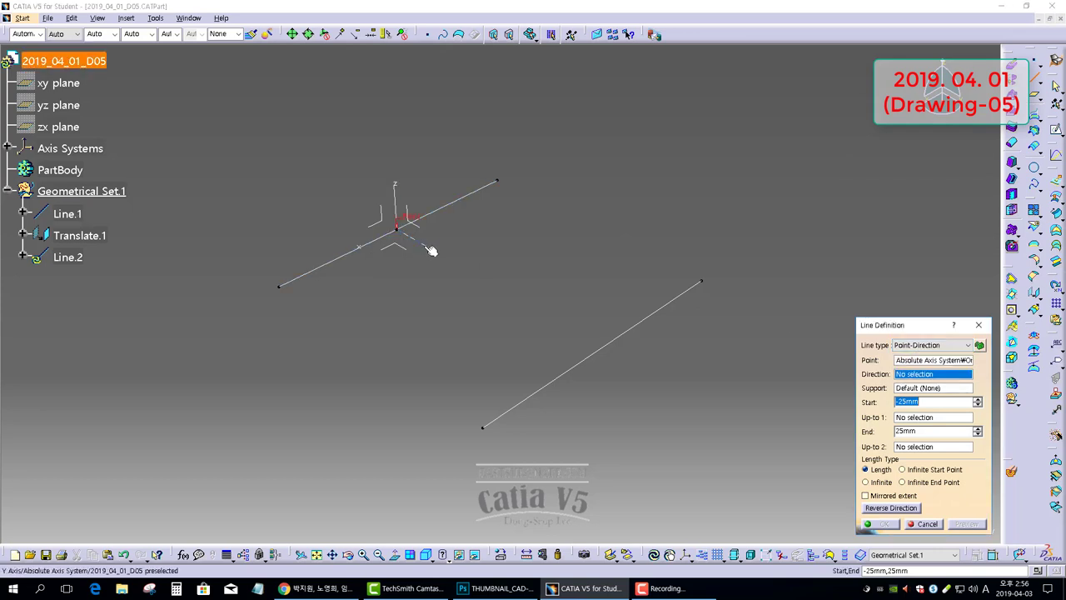
{"action": "left_click", "coordinate": [431, 250]}
{"action": "left_click_drag", "start_coordinate": [492, 298], "coordinate": [674, 405]}
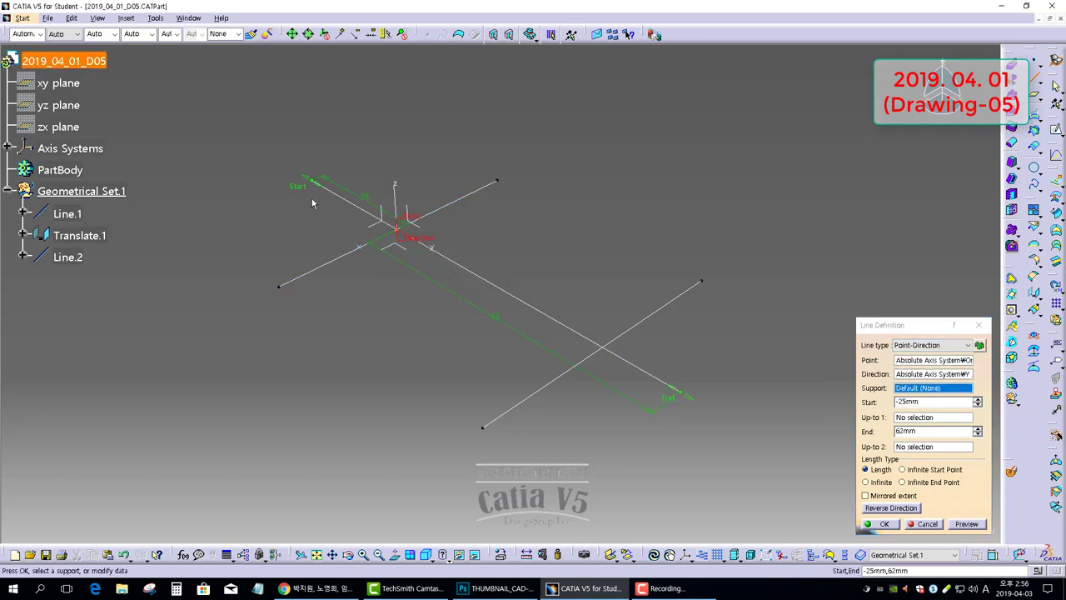
{"action": "left_click_drag", "start_coordinate": [303, 185], "coordinate": [338, 214]}
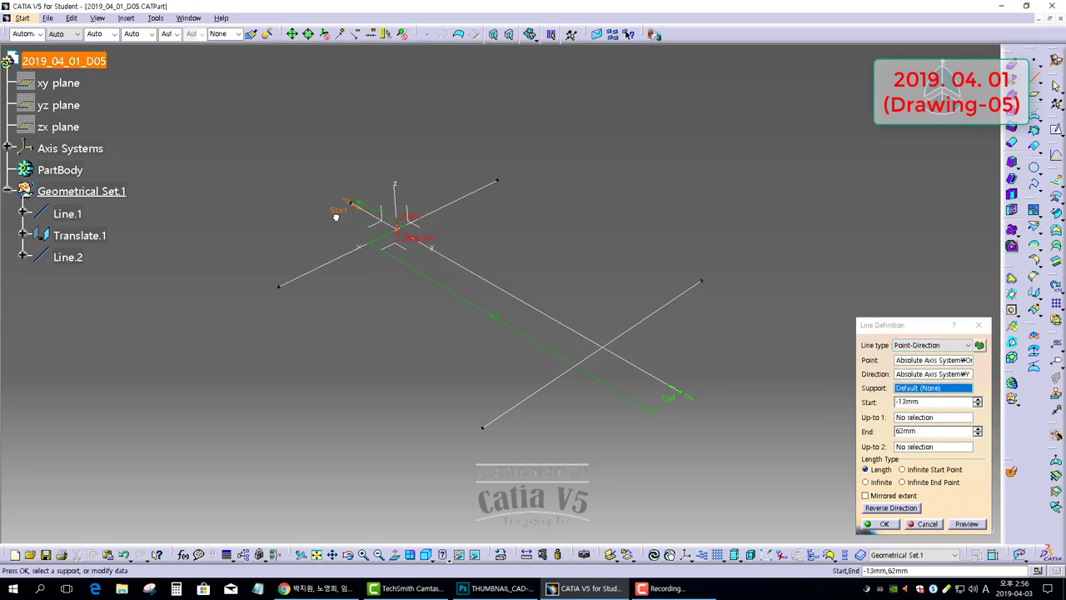
{"action": "left_click", "coordinate": [888, 525]}
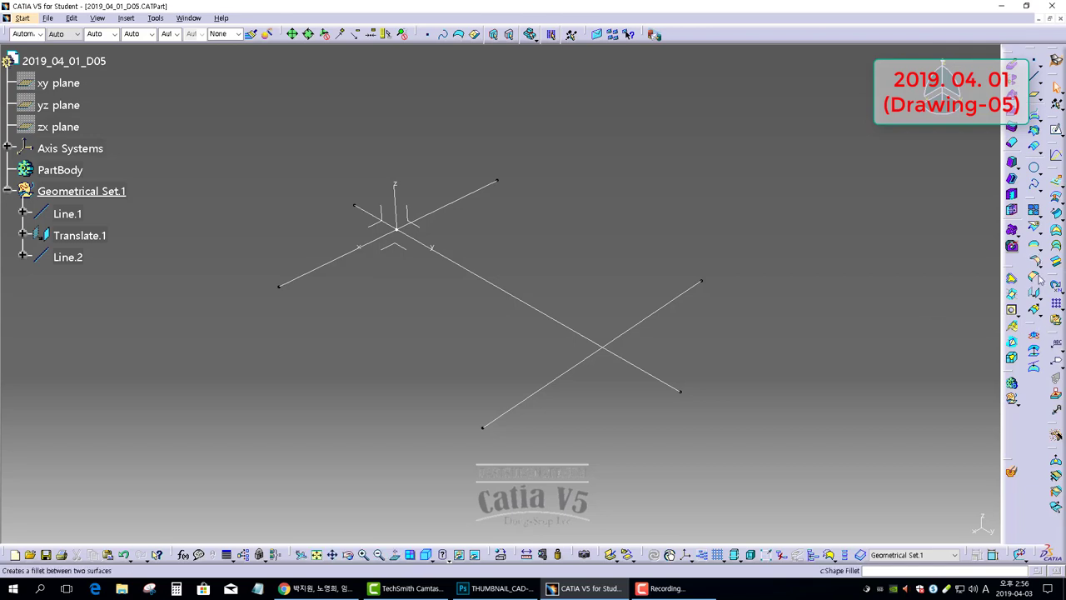
Step: Translate a copy of the Y-direction line using Line.1 as the direction to form one long side of the outline
{"action": "left_click", "coordinate": [1035, 329]}
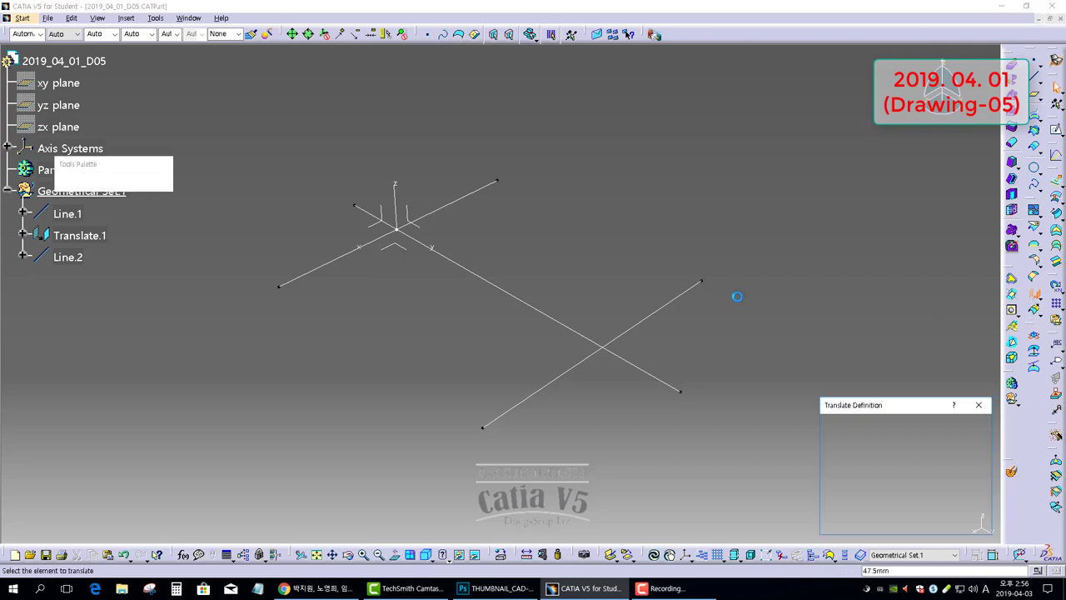
{"action": "left_click", "coordinate": [490, 284]}
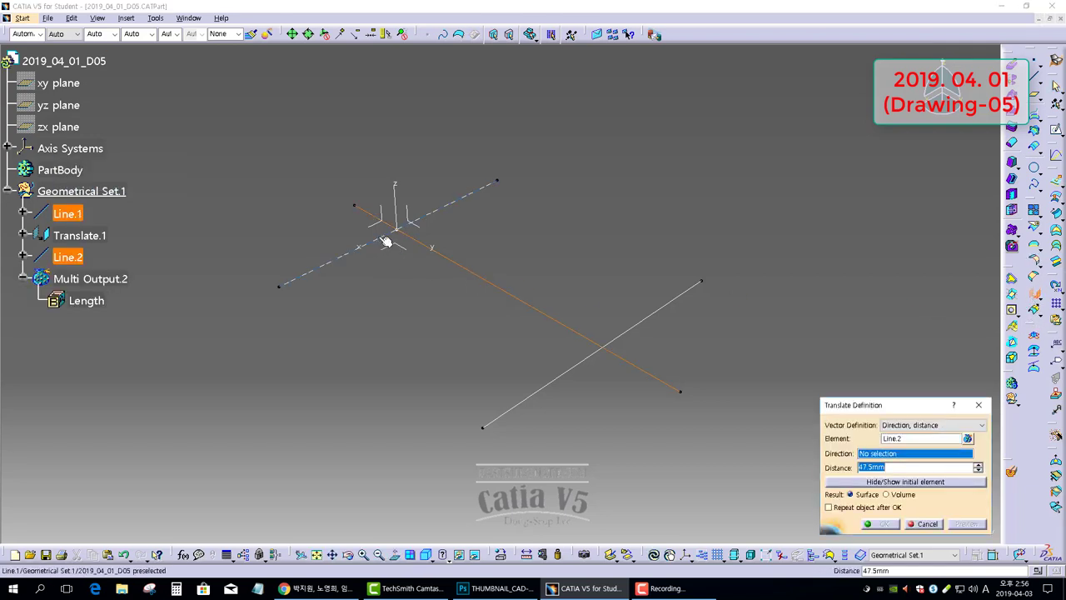
{"action": "left_click", "coordinate": [386, 242]}
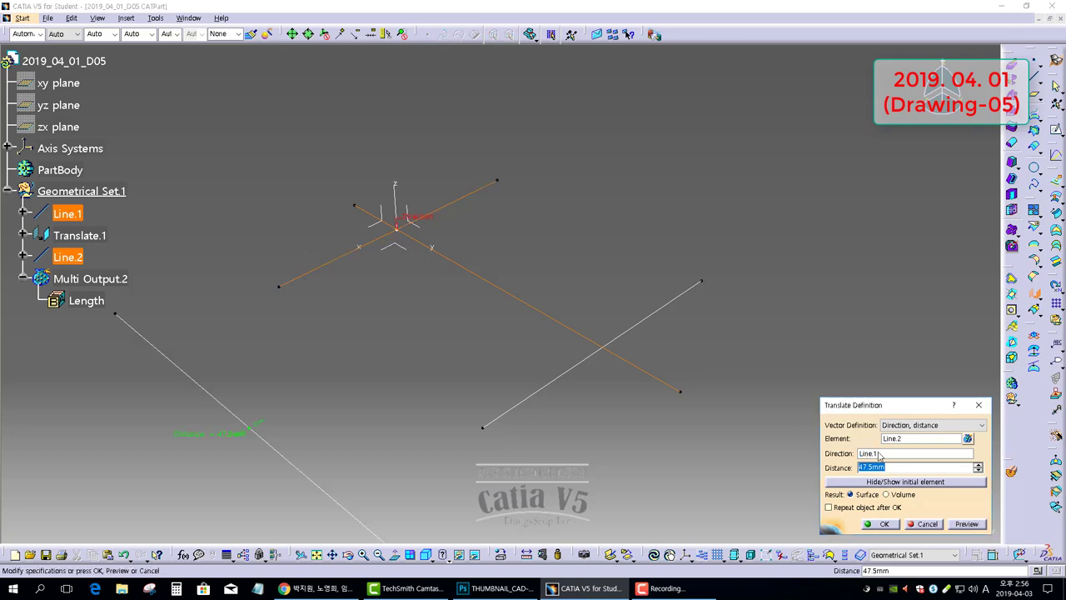
{"action": "type", "text": "17"}
{"action": "key", "text": "BackSpace"}
{"action": "left_click", "coordinate": [609, 485]}
{"action": "left_click", "coordinate": [883, 524]}
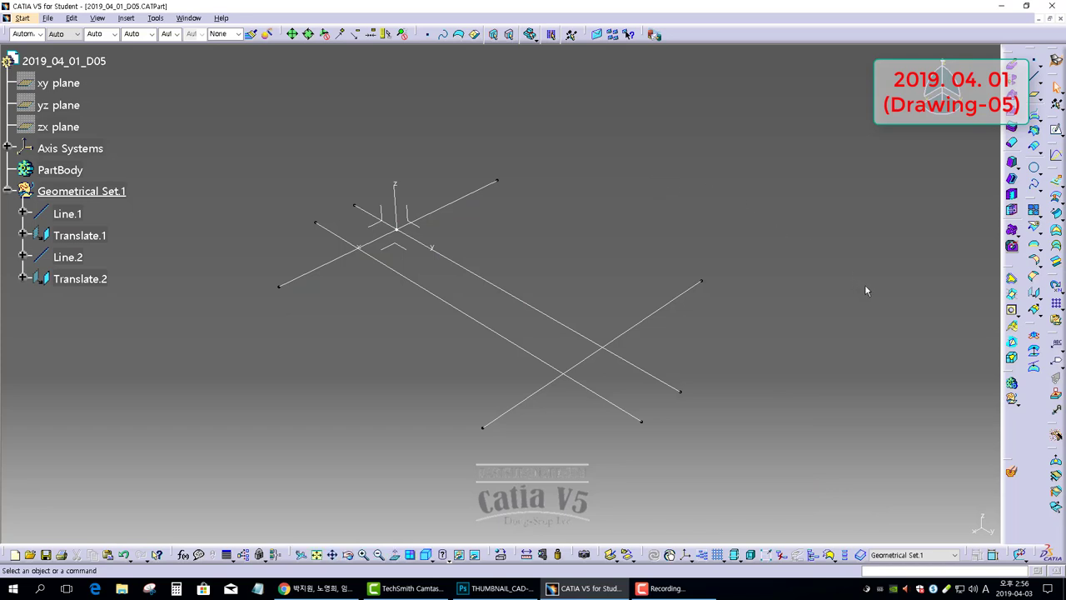
Step: Mirror the translated long line about the YZ plane of the axis system with Symmetry
{"action": "left_click", "coordinate": [1038, 295]}
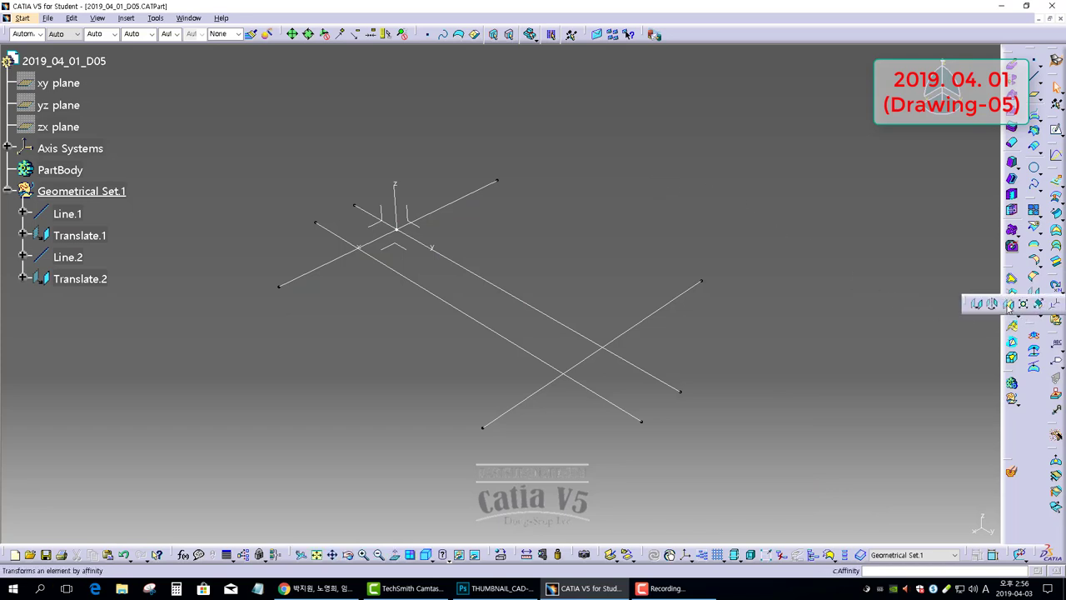
{"action": "left_click", "coordinate": [1008, 304]}
{"action": "left_click", "coordinate": [450, 304]}
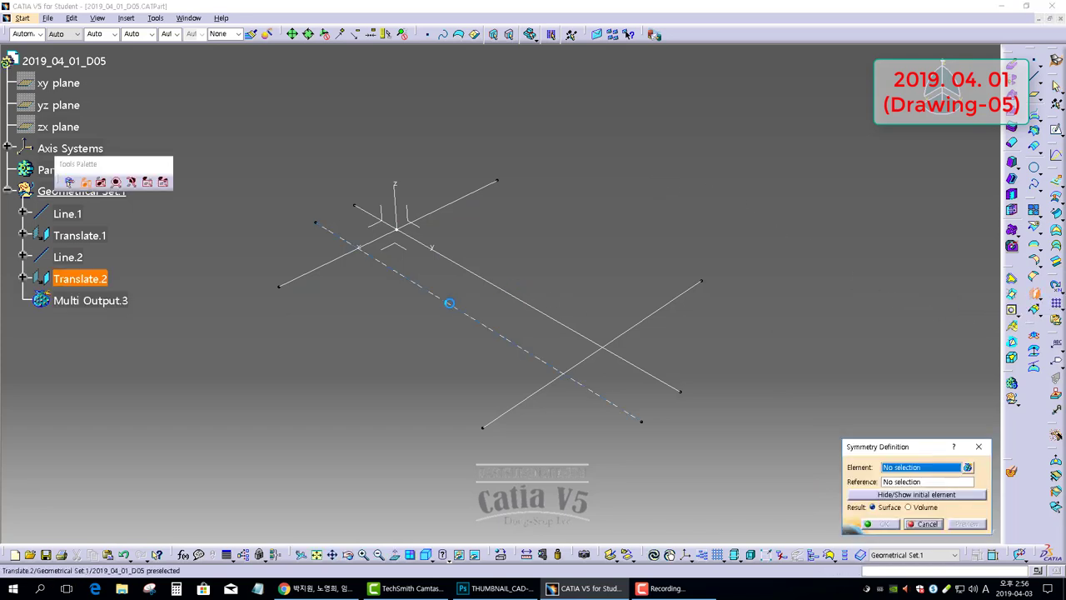
{"action": "left_click", "coordinate": [416, 230]}
{"action": "left_click", "coordinate": [885, 523]}
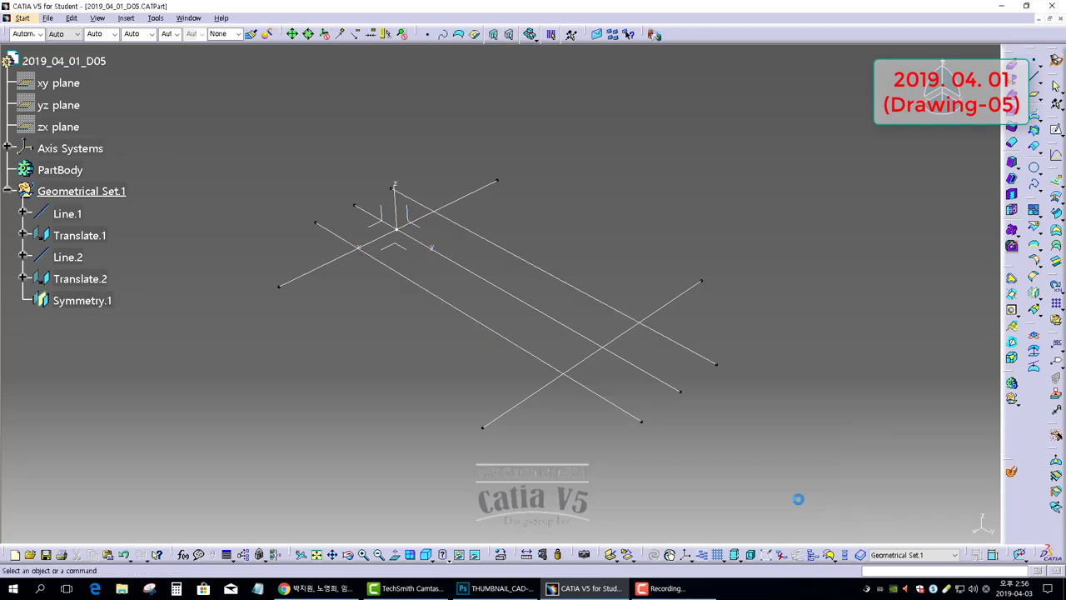
{"action": "left_click", "coordinate": [564, 325]}
{"action": "middle_click_drag", "start_coordinate": [564, 325], "coordinate": [502, 297]}
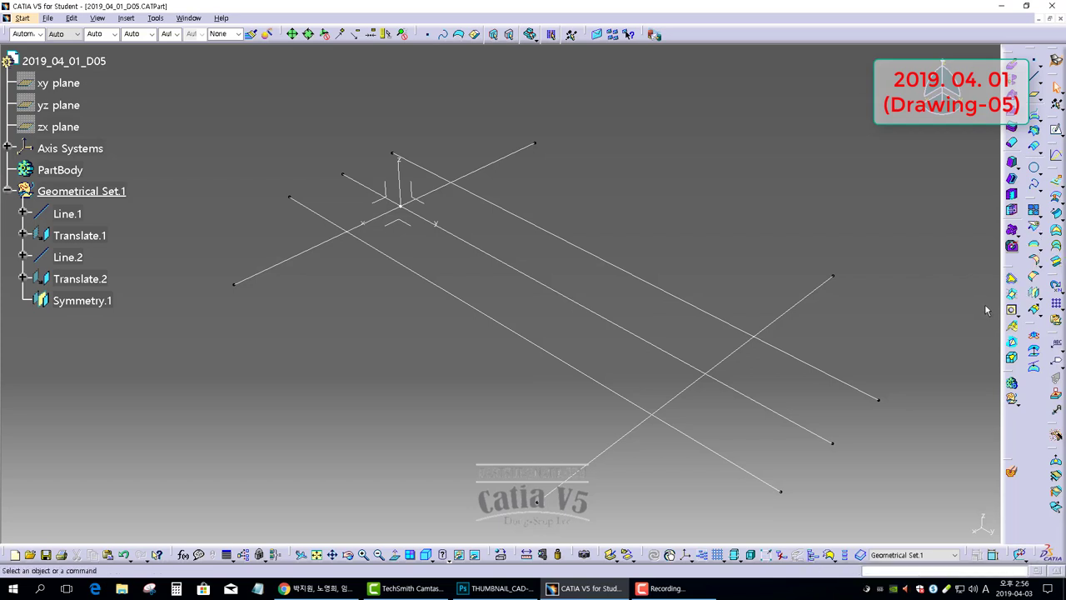
{"action": "left_click", "coordinate": [1036, 169]}
{"action": "left_click", "coordinate": [775, 306]}
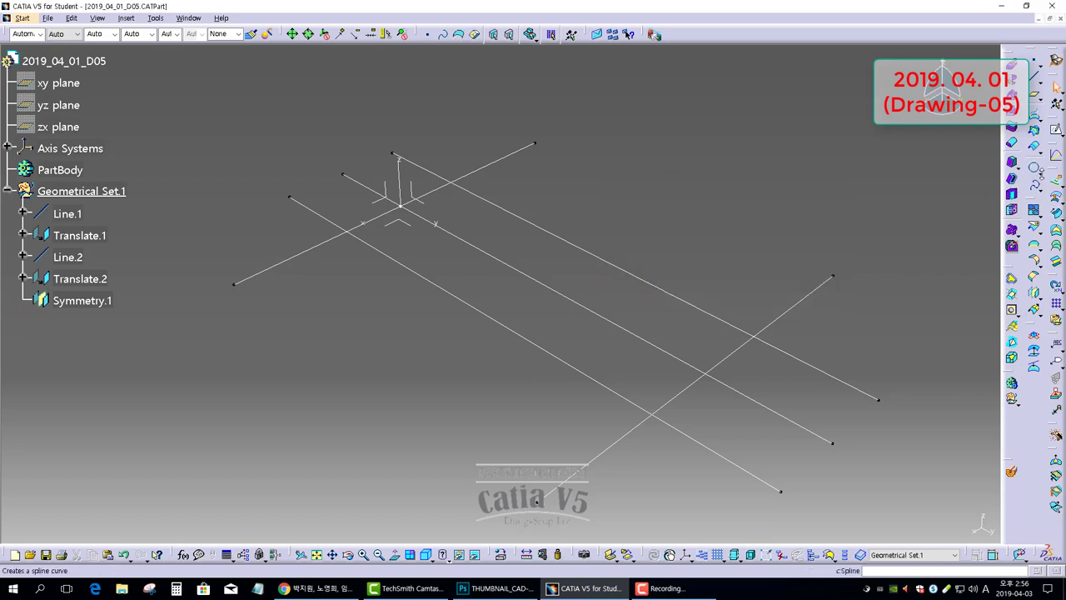
{"action": "left_click", "coordinate": [1036, 169]}
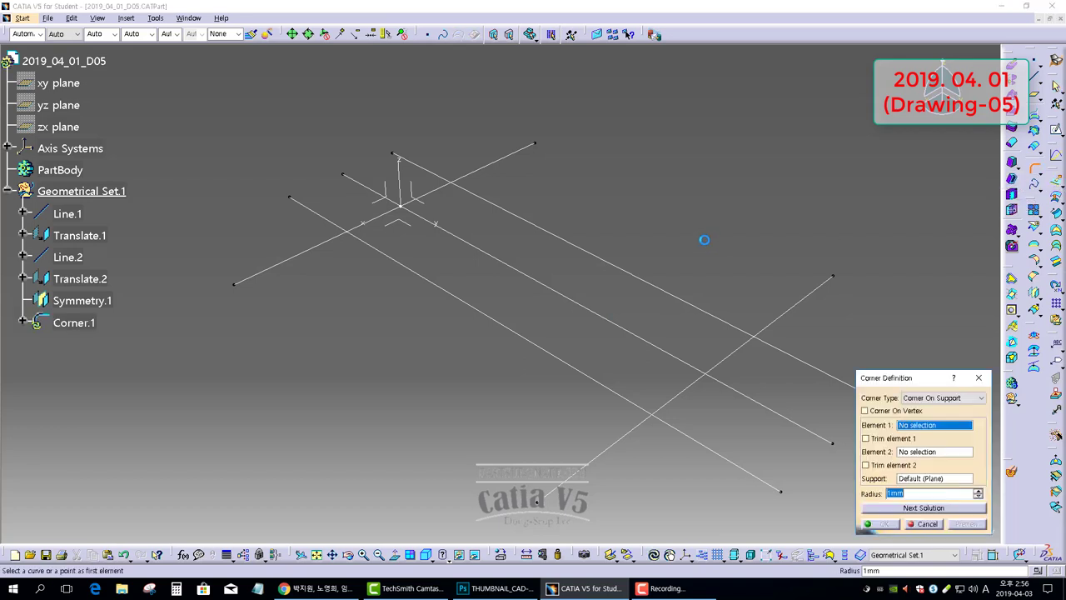
{"action": "left_click", "coordinate": [369, 223]}
{"action": "left_click", "coordinate": [390, 259]}
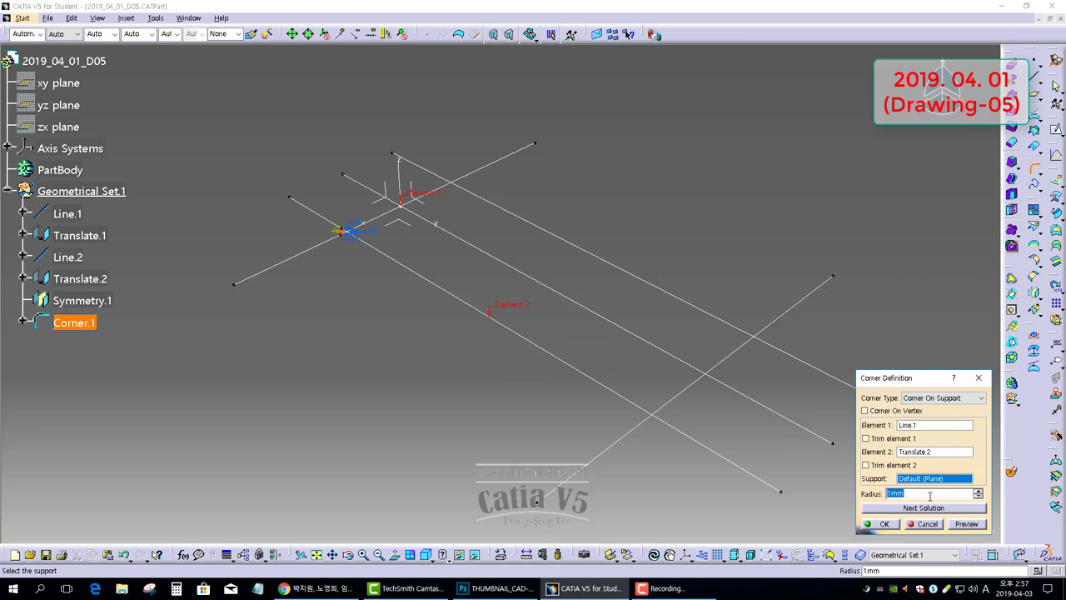
{"action": "type", "text": "7.5"}
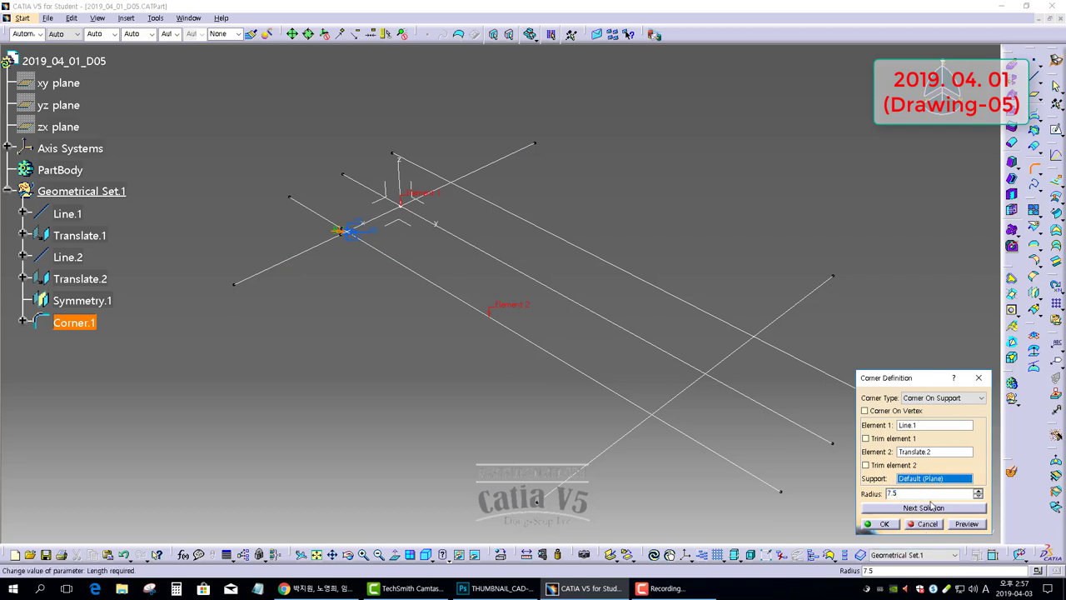
{"action": "left_click", "coordinate": [927, 523]}
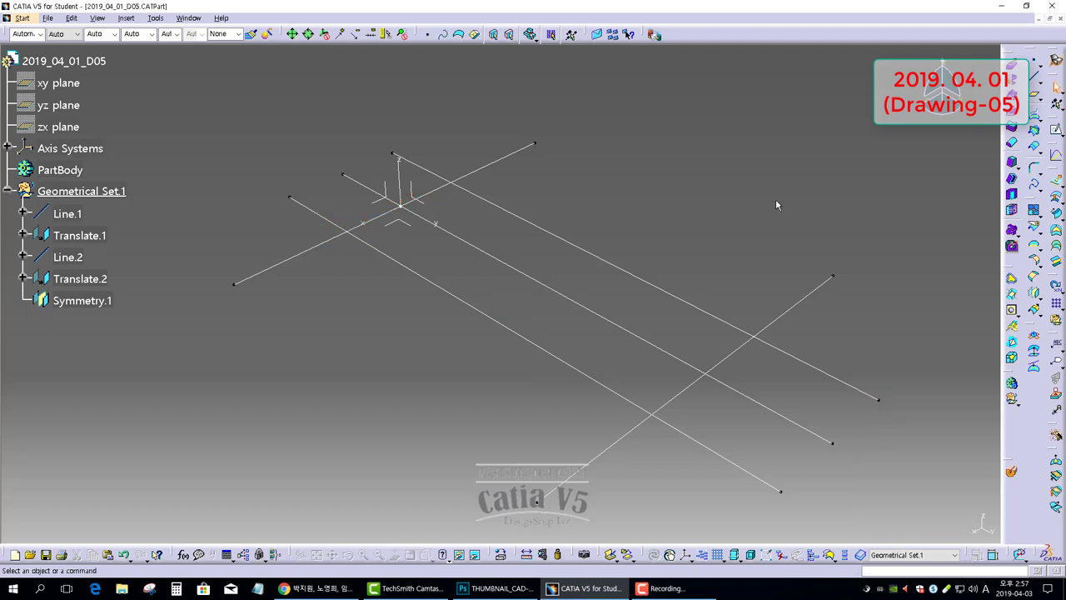
Step: Trim Translate.2, Line.1, Symmetry.1 and Translate.1 together into a closed rectangular outline
{"action": "left_click", "coordinate": [1038, 235]}
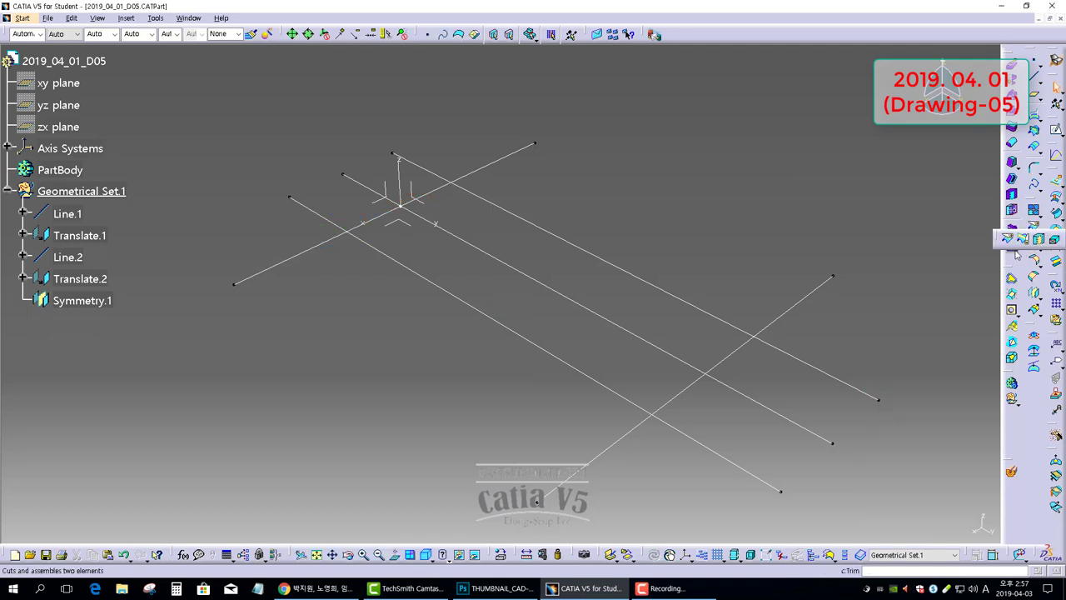
{"action": "left_click", "coordinate": [365, 243]}
{"action": "left_click", "coordinate": [440, 197]}
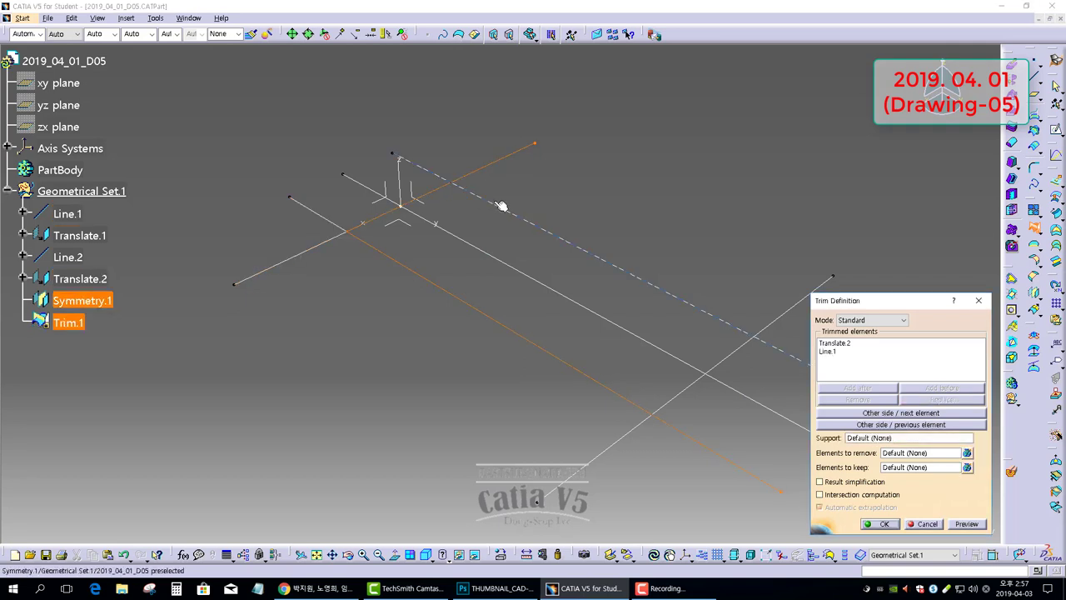
{"action": "left_click", "coordinate": [552, 234]}
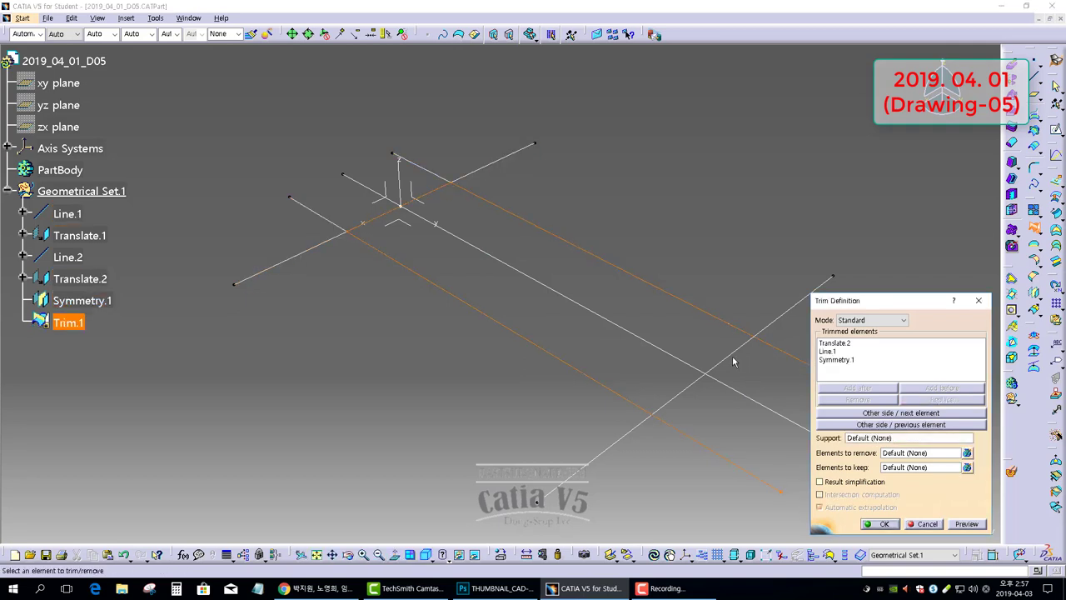
{"action": "left_click", "coordinate": [801, 428]}
{"action": "left_click", "coordinate": [880, 523]}
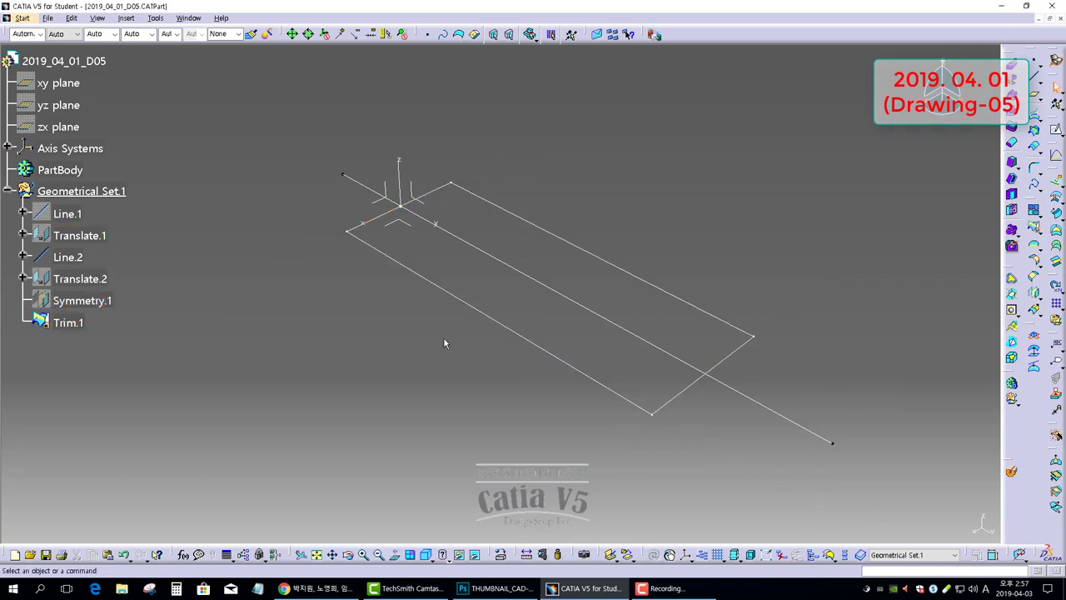
Step: Set up a line-profile sweep of the With draft direction subtype, using the trimmed rectangle as guide curve and the Z axis as draft direction
{"action": "middle_click_drag", "start_coordinate": [580, 334], "coordinate": [539, 305]}
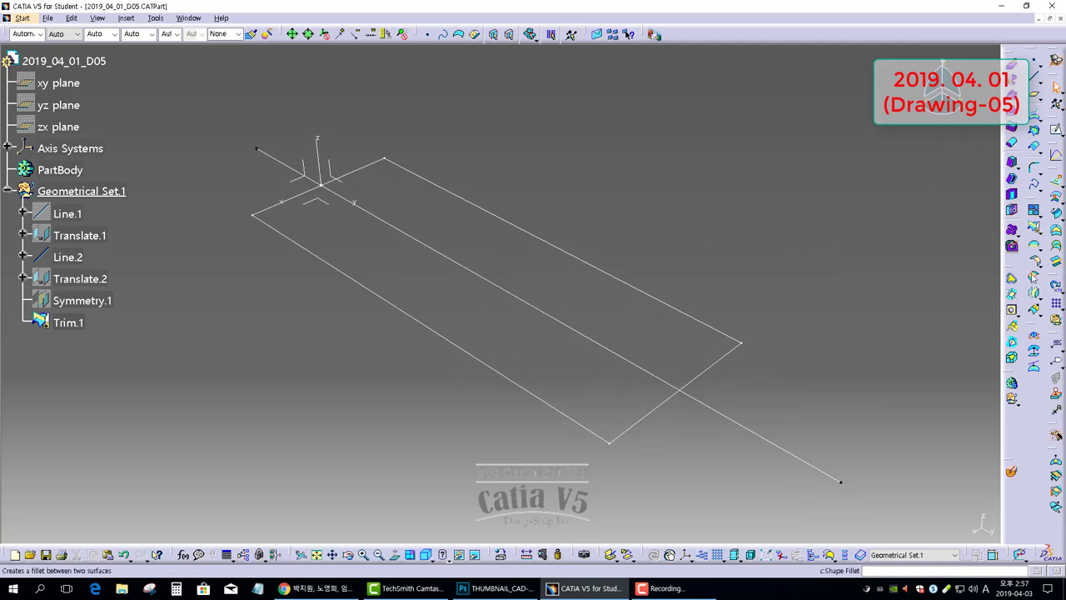
{"action": "left_click", "coordinate": [1057, 214]}
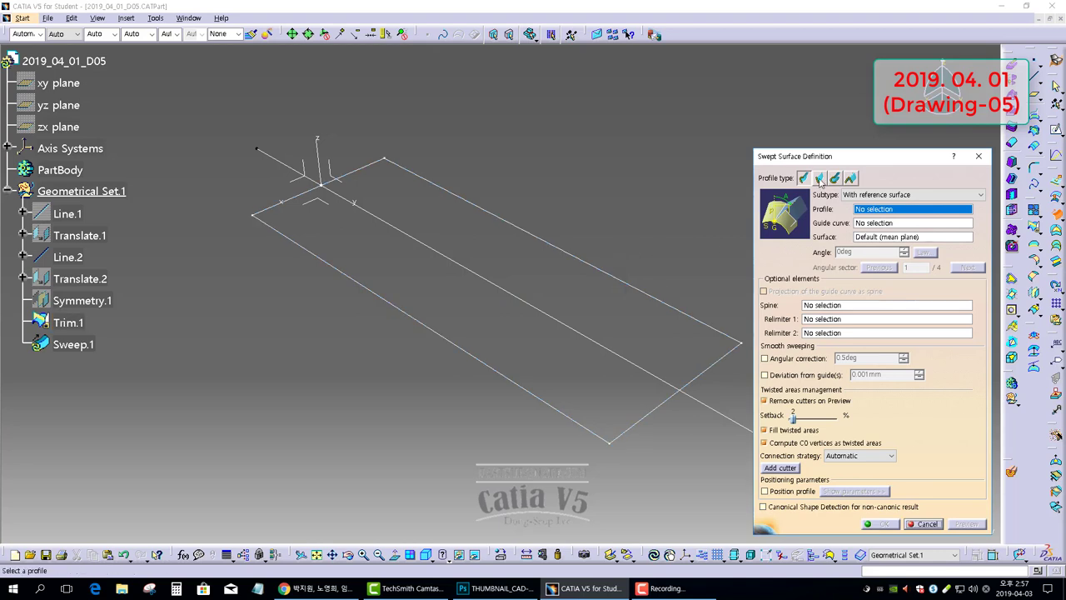
{"action": "left_click", "coordinate": [819, 179]}
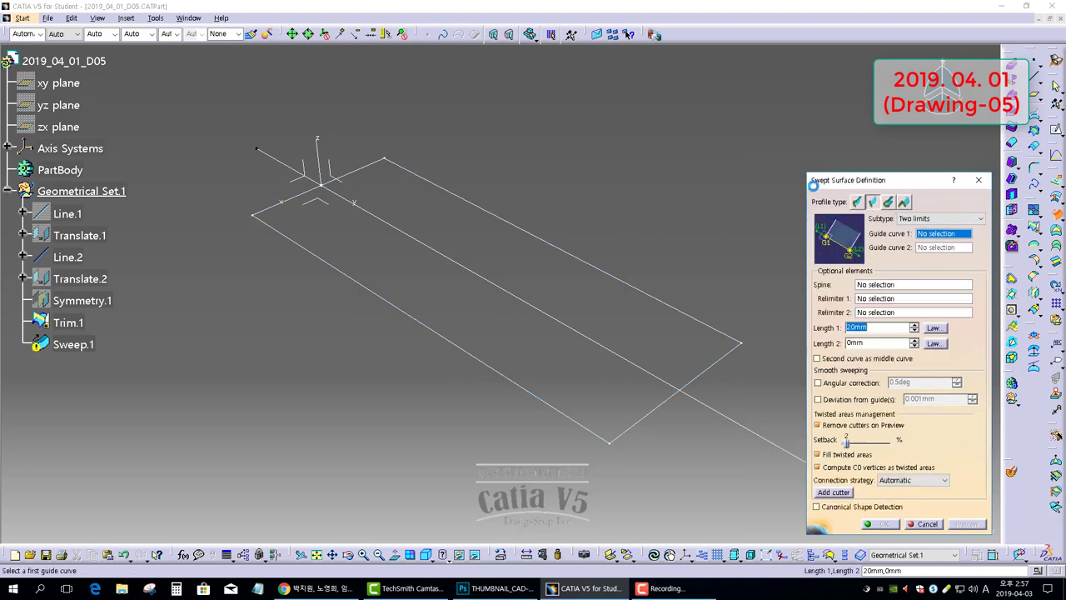
{"action": "left_click", "coordinate": [937, 218]}
{"action": "left_click", "coordinate": [931, 269]}
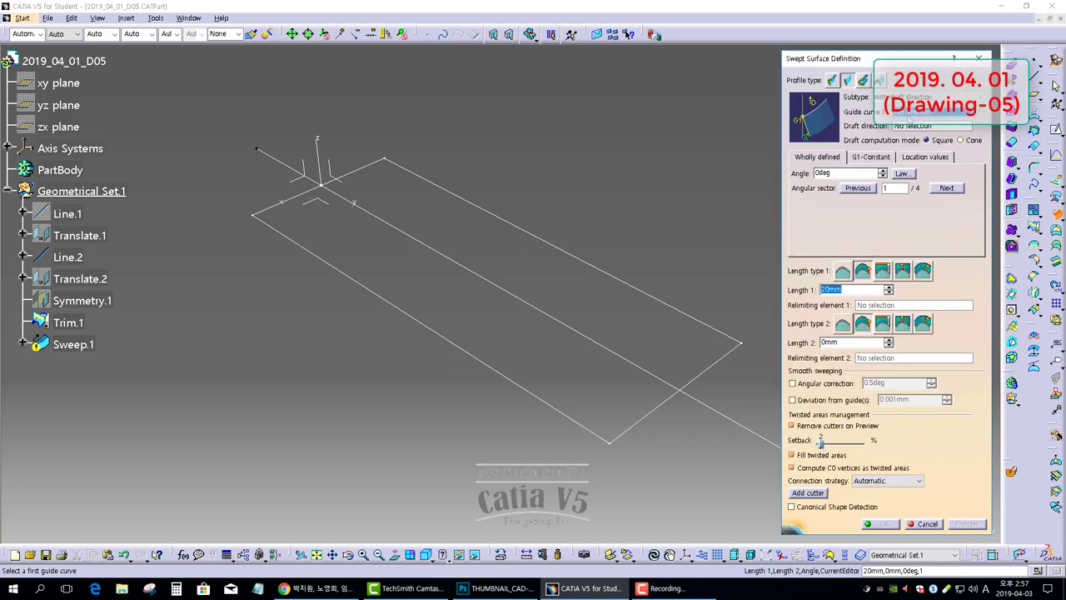
{"action": "left_click", "coordinate": [614, 275]}
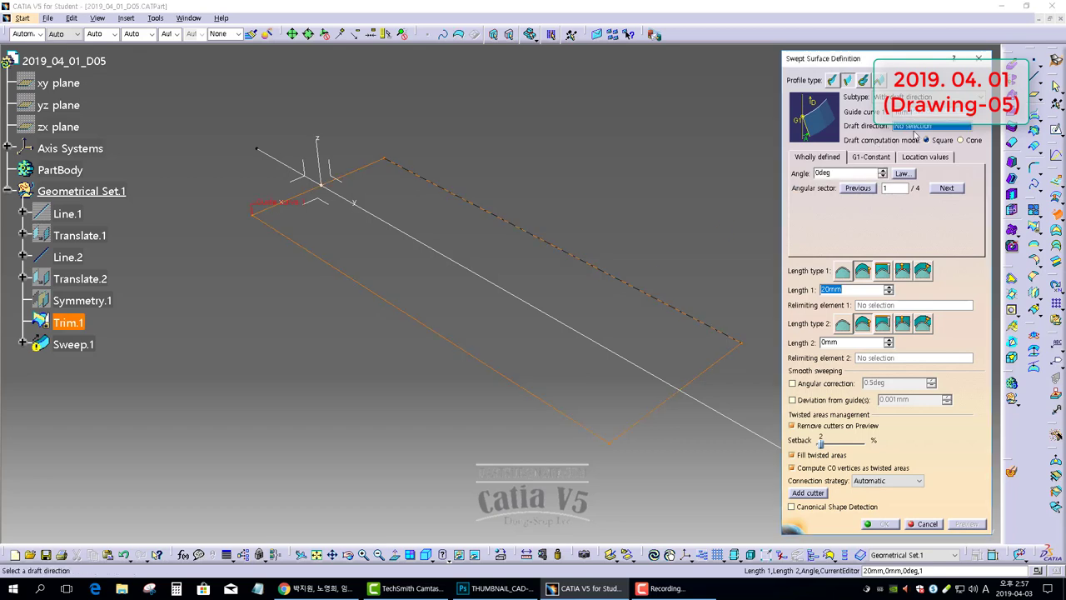
{"action": "left_click", "coordinate": [317, 147]}
Step: Set the sweep's draft angle to 10 degrees, choose angular sector 3, enter Length 1 and create the surface
{"action": "double_click", "coordinate": [855, 173]}
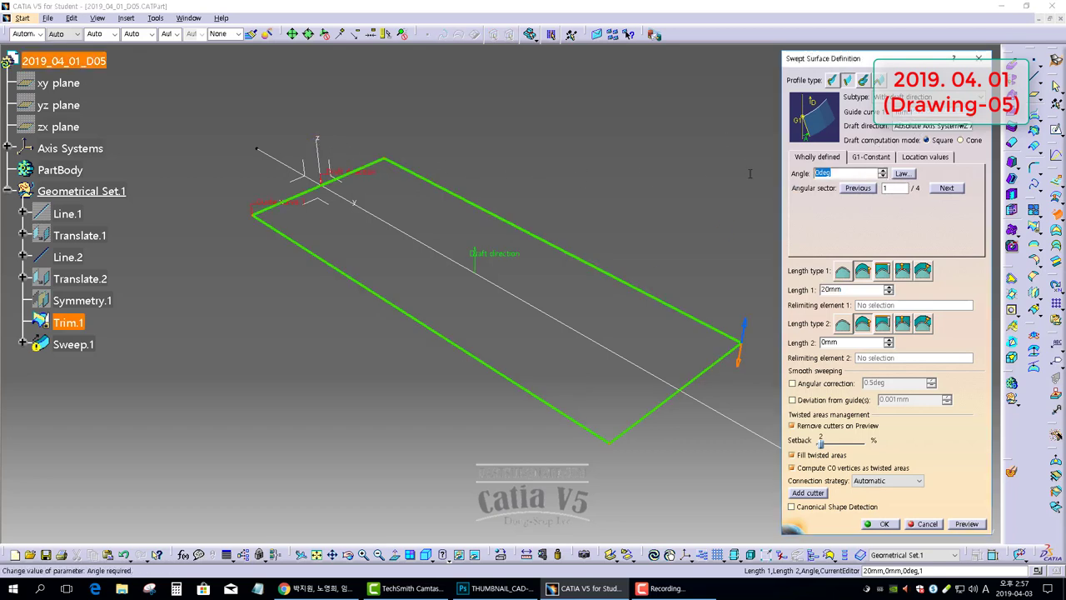
{"action": "type", "text": "10"}
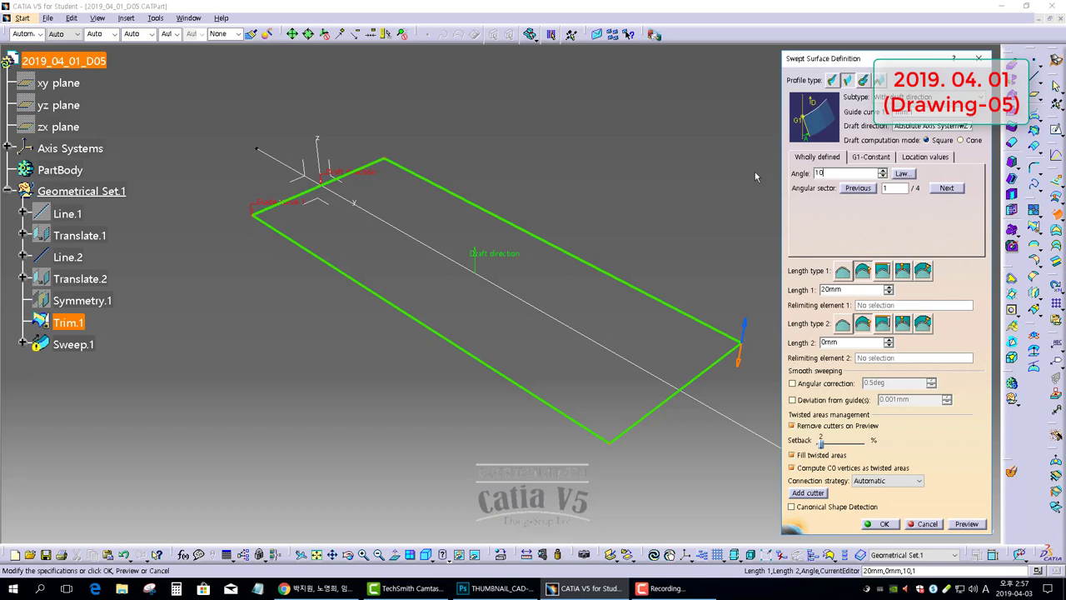
{"action": "key", "text": "Return"}
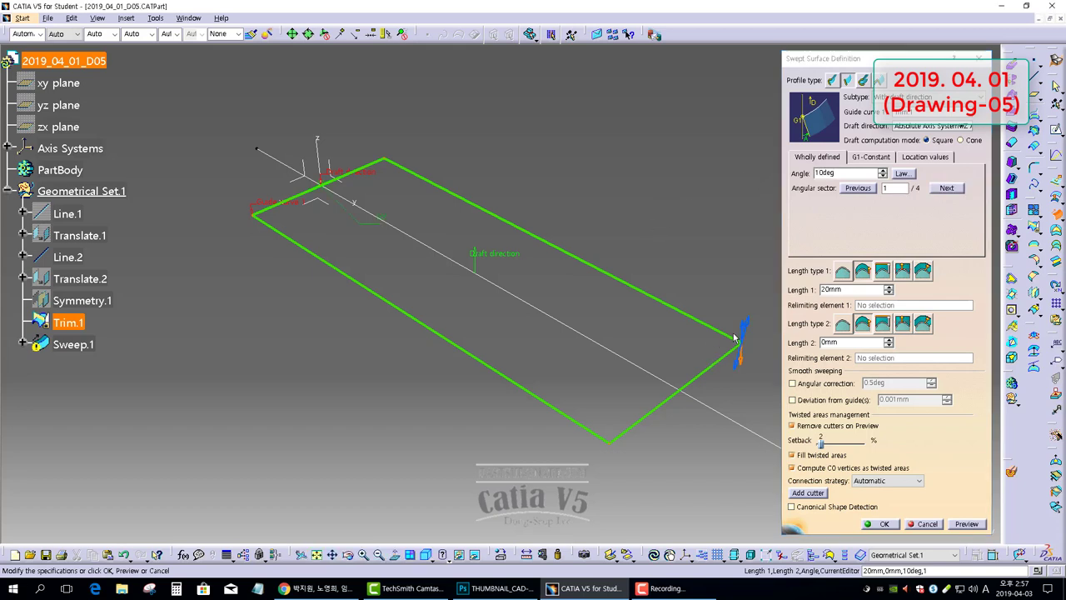
{"action": "middle_click_drag", "start_coordinate": [738, 337], "coordinate": [636, 290]}
{"action": "left_click", "coordinate": [947, 191]}
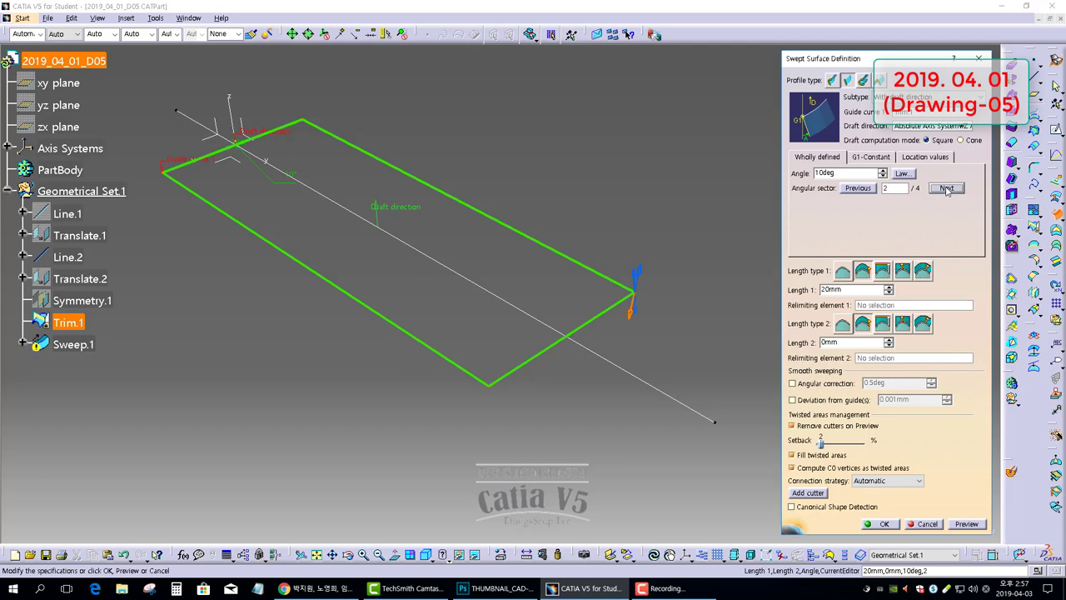
{"action": "left_click", "coordinate": [947, 188]}
{"action": "double_click", "coordinate": [830, 289]}
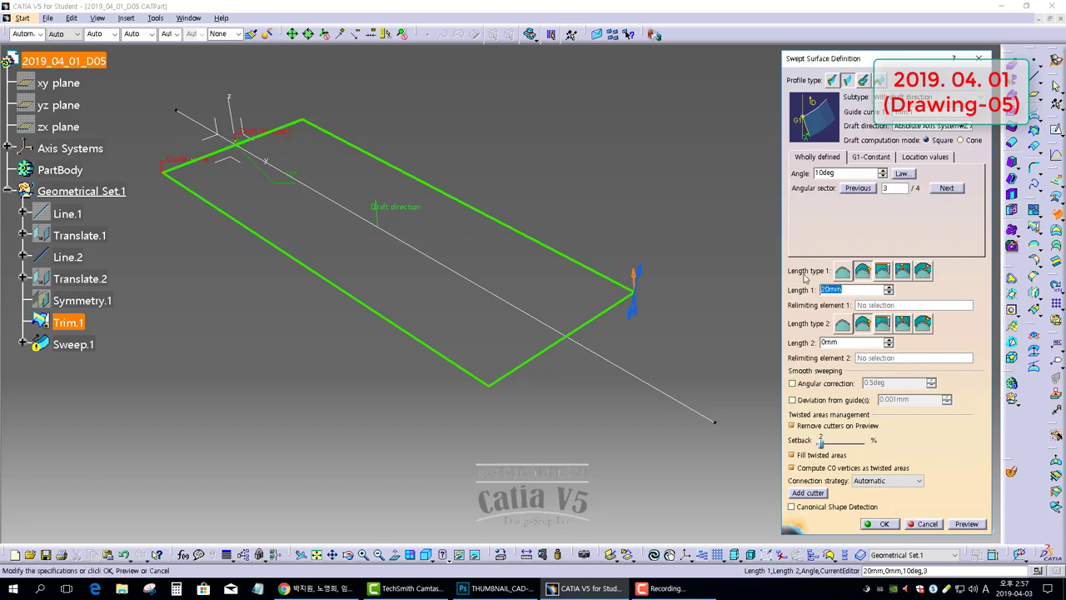
{"action": "key", "text": "Return"}
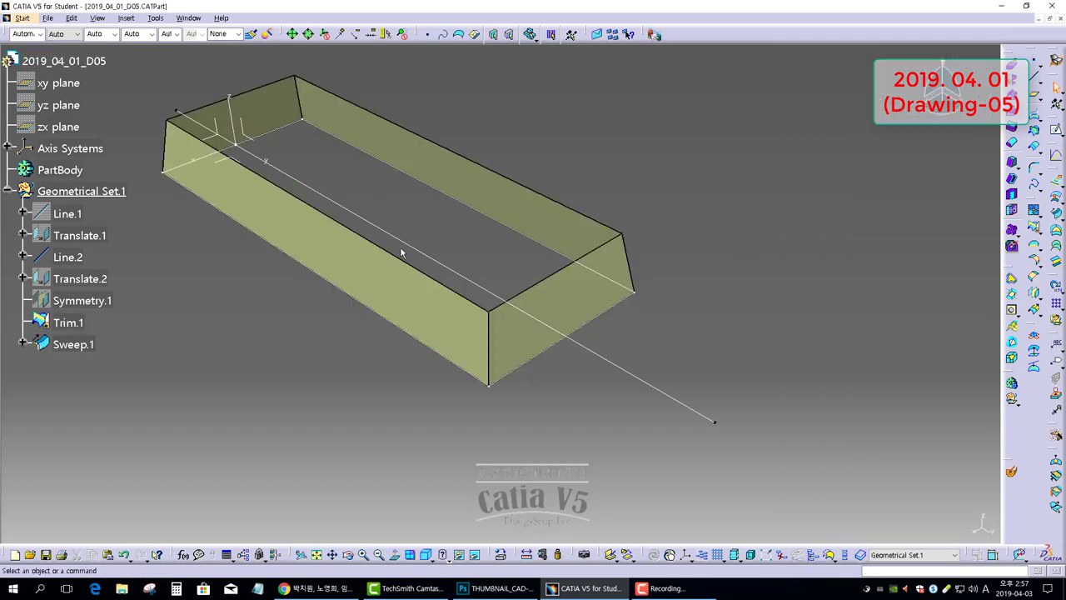
Step: Create a plane offset 4 mm from the XY plane of the axis system
{"action": "middle_click_drag", "start_coordinate": [405, 252], "coordinate": [473, 266]}
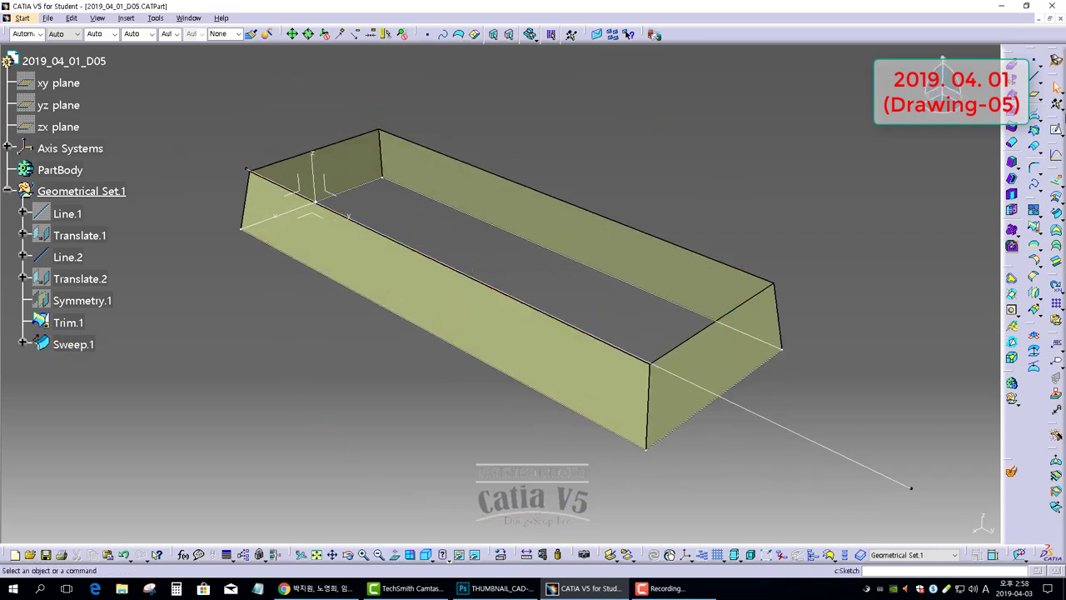
{"action": "left_click", "coordinate": [1036, 97]}
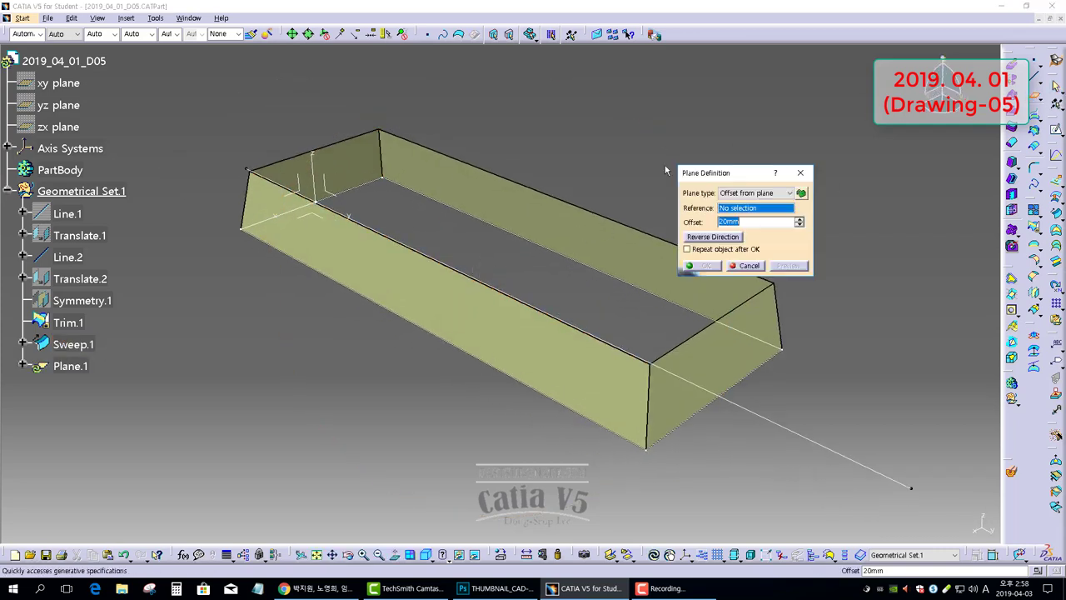
{"action": "left_click", "coordinate": [311, 208]}
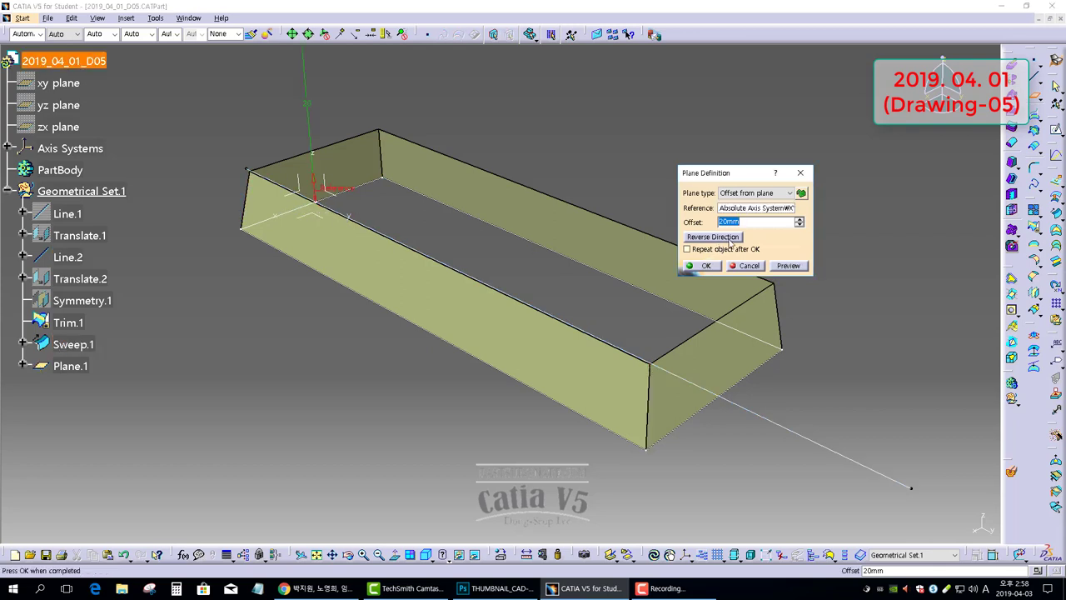
{"action": "type", "text": "4"}
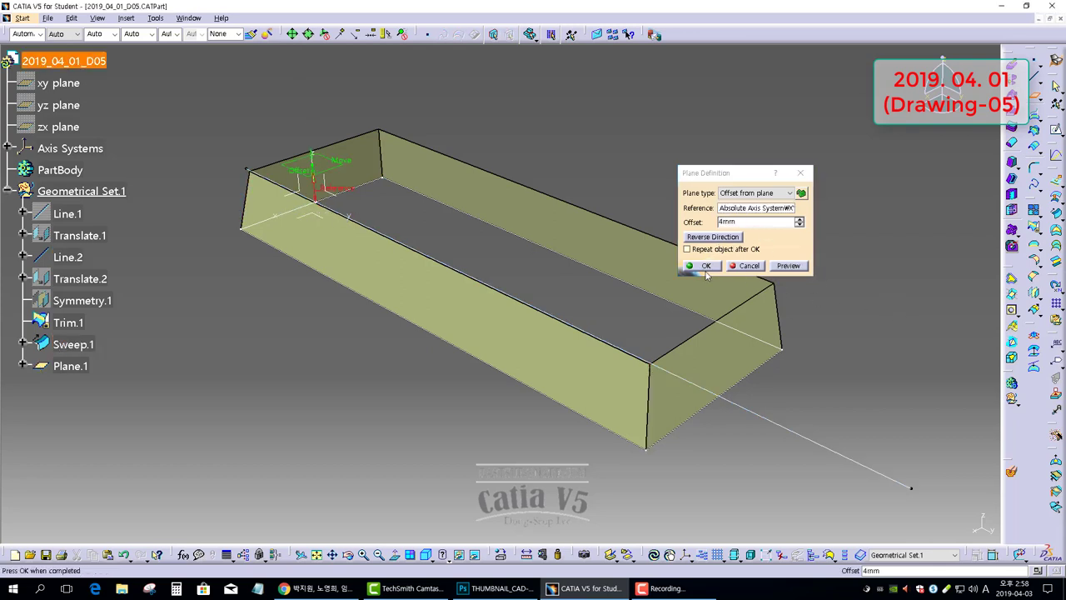
{"action": "left_click", "coordinate": [704, 264]}
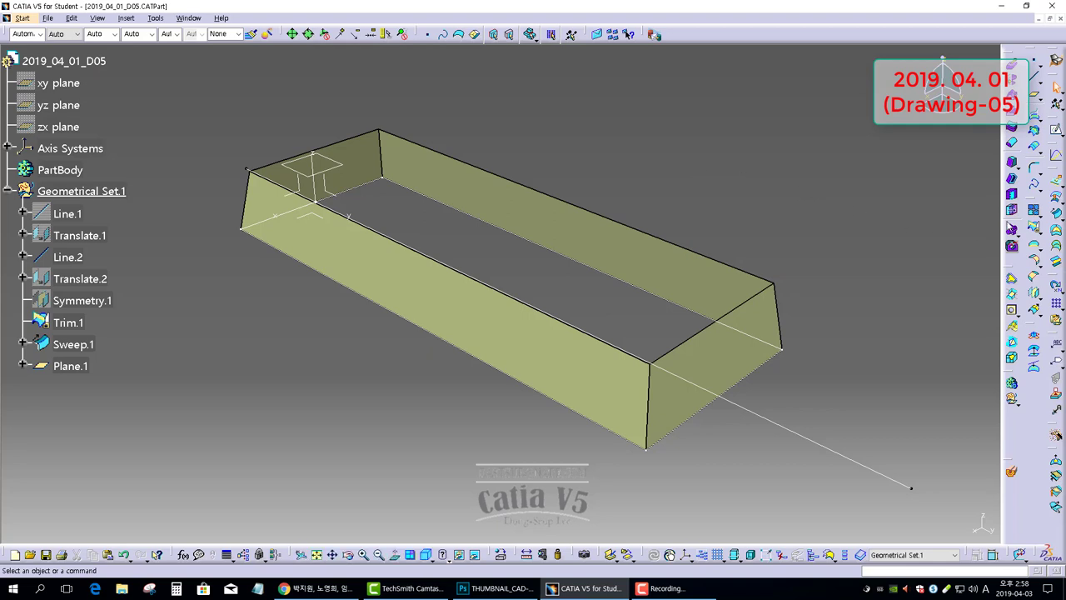
Step: Split the drafted sweep with the 4 mm offset plane, keeping the lower portion
{"action": "left_click", "coordinate": [1036, 245]}
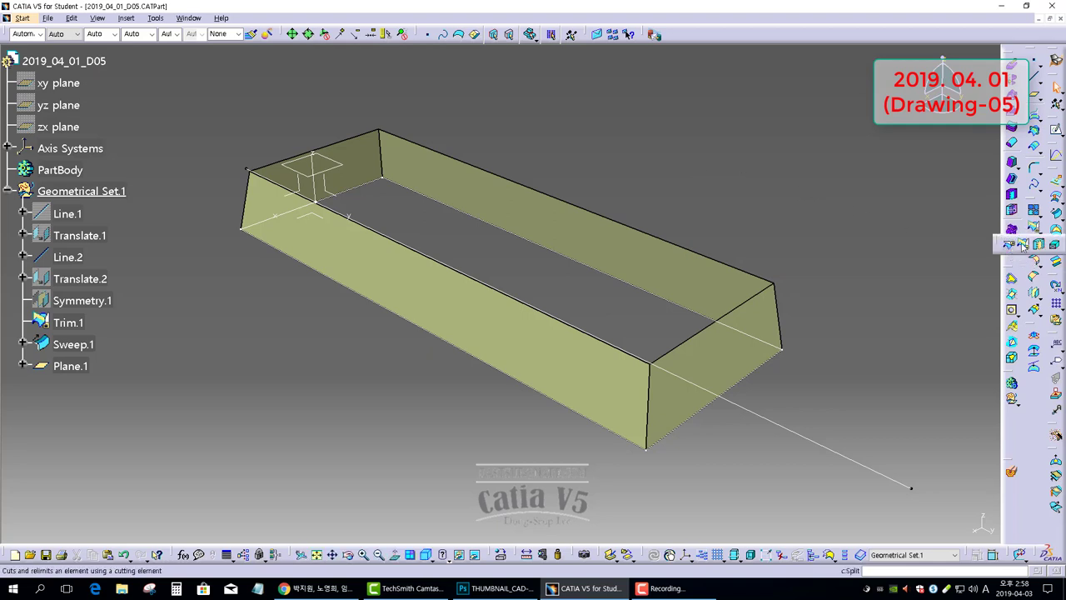
{"action": "left_click", "coordinate": [334, 242]}
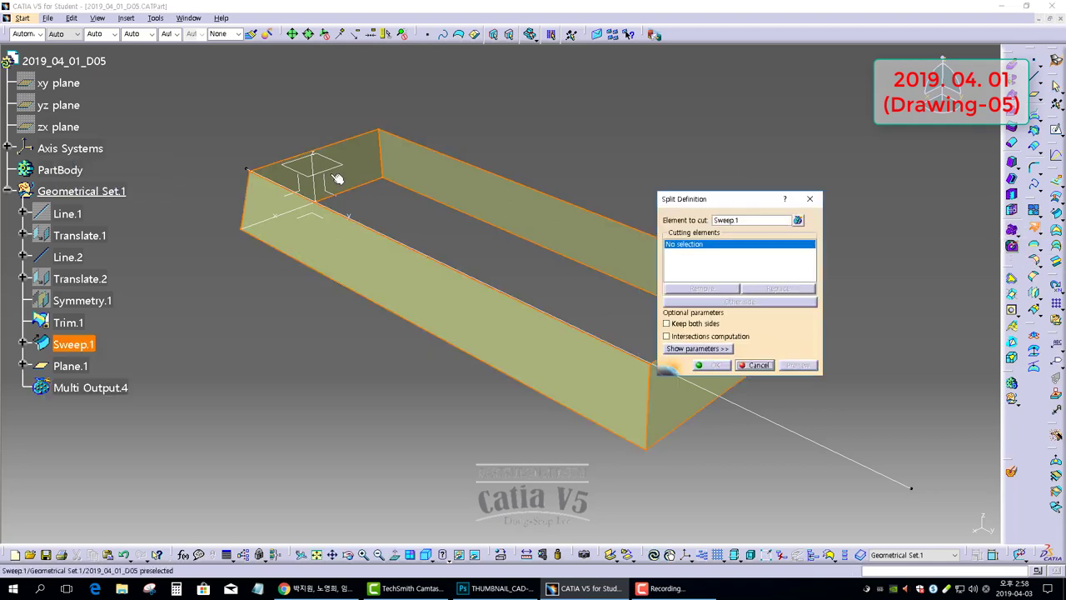
{"action": "left_click", "coordinate": [340, 173]}
{"action": "left_click", "coordinate": [714, 365]}
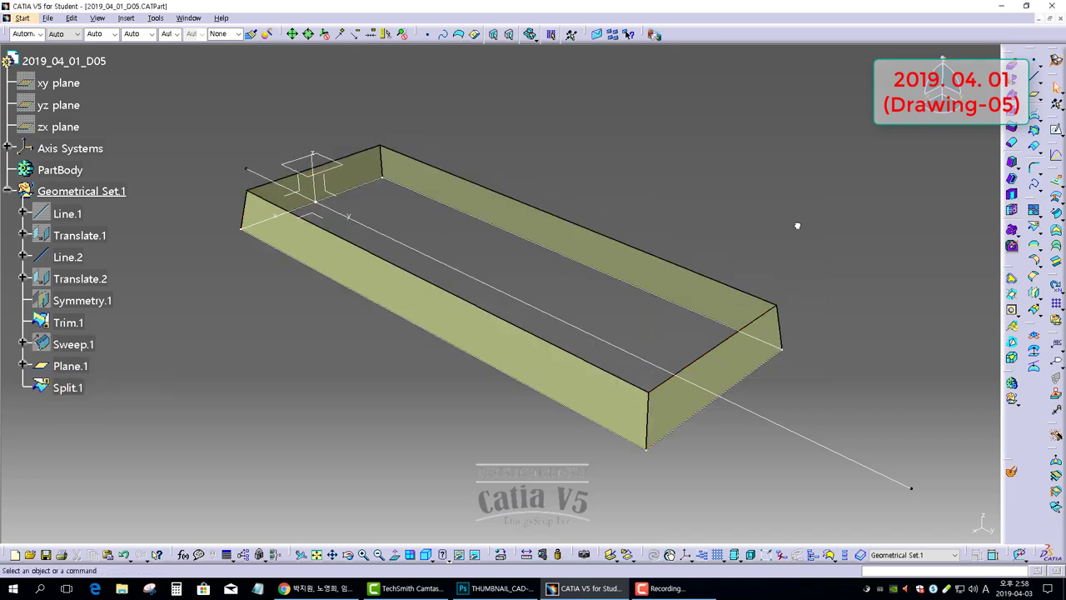
Step: Hide all lines and all curves in the part
{"action": "left_click", "coordinate": [156, 18]}
{"action": "mouse_move", "coordinate": [171, 108]}
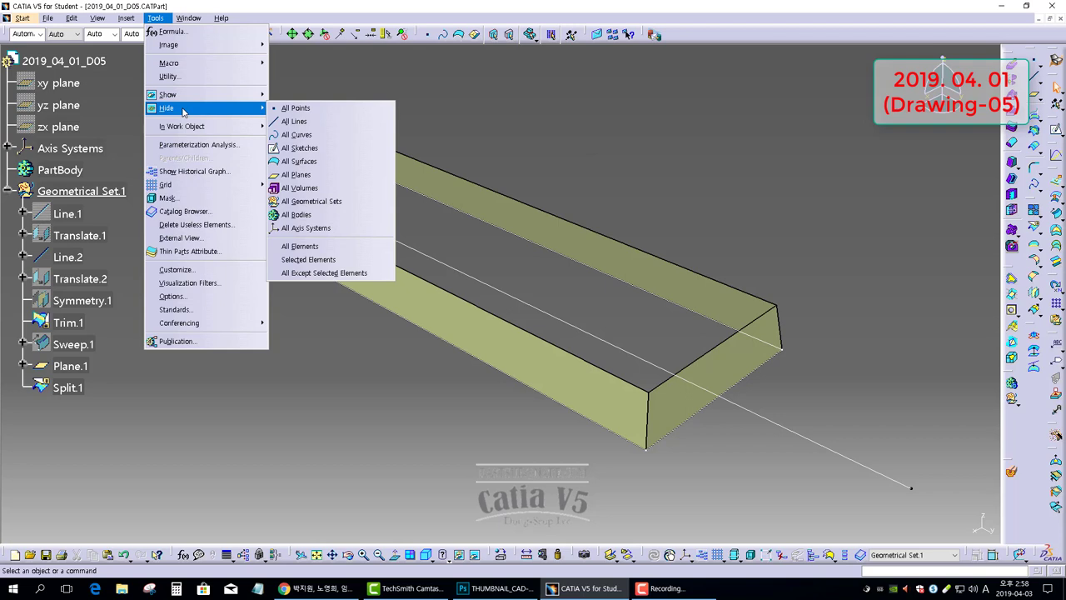
{"action": "left_click", "coordinate": [300, 123]}
{"action": "left_click", "coordinate": [156, 18]}
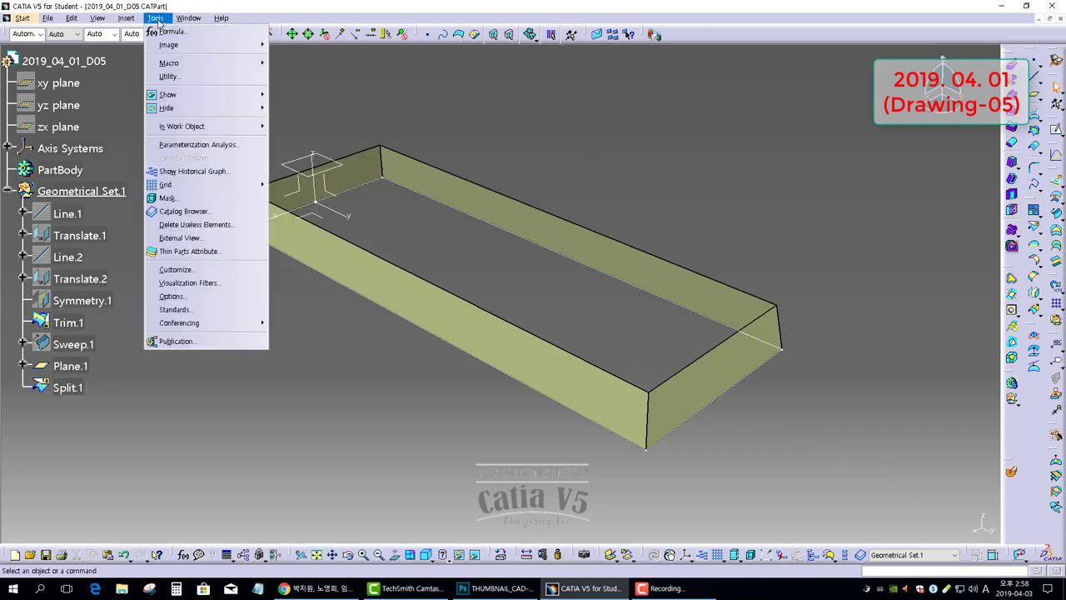
{"action": "mouse_move", "coordinate": [167, 107]}
{"action": "left_click", "coordinate": [348, 134]}
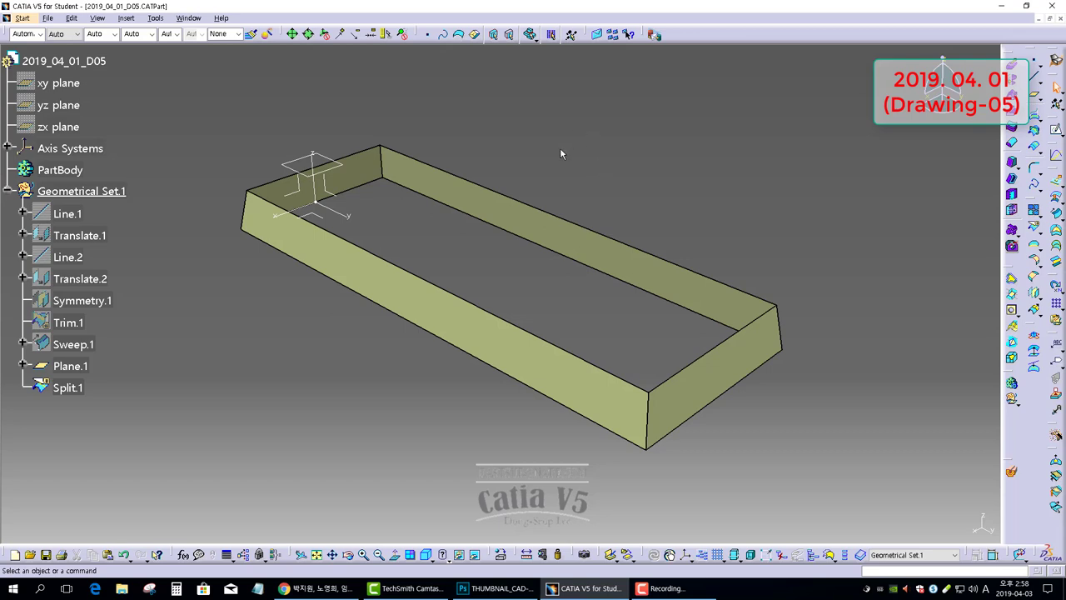
{"action": "left_click", "coordinate": [1056, 63]}
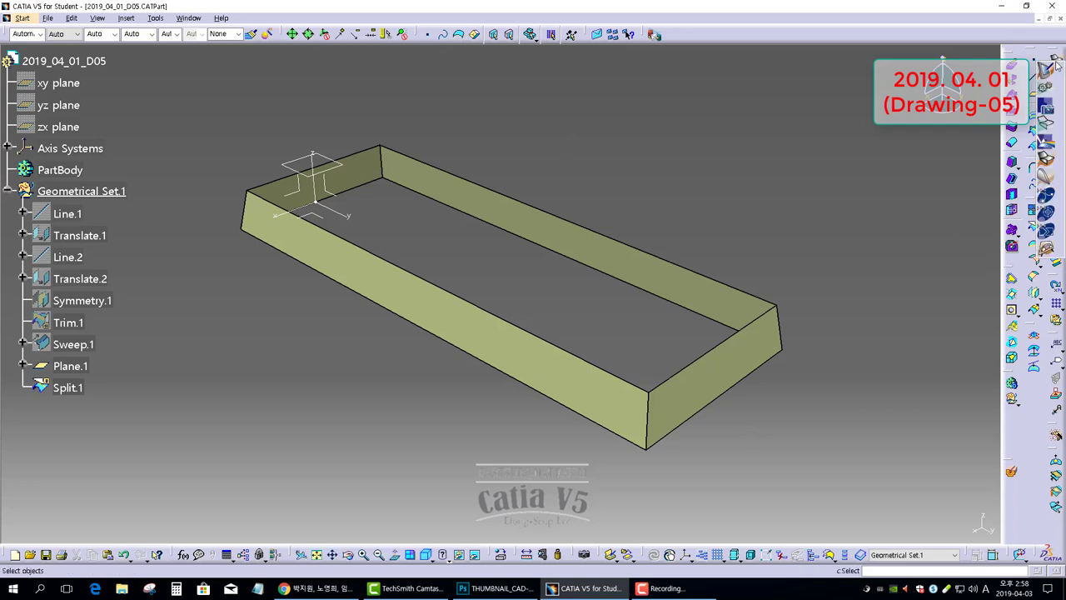
{"action": "left_click", "coordinate": [1046, 158]}
{"action": "key", "text": "Return"}
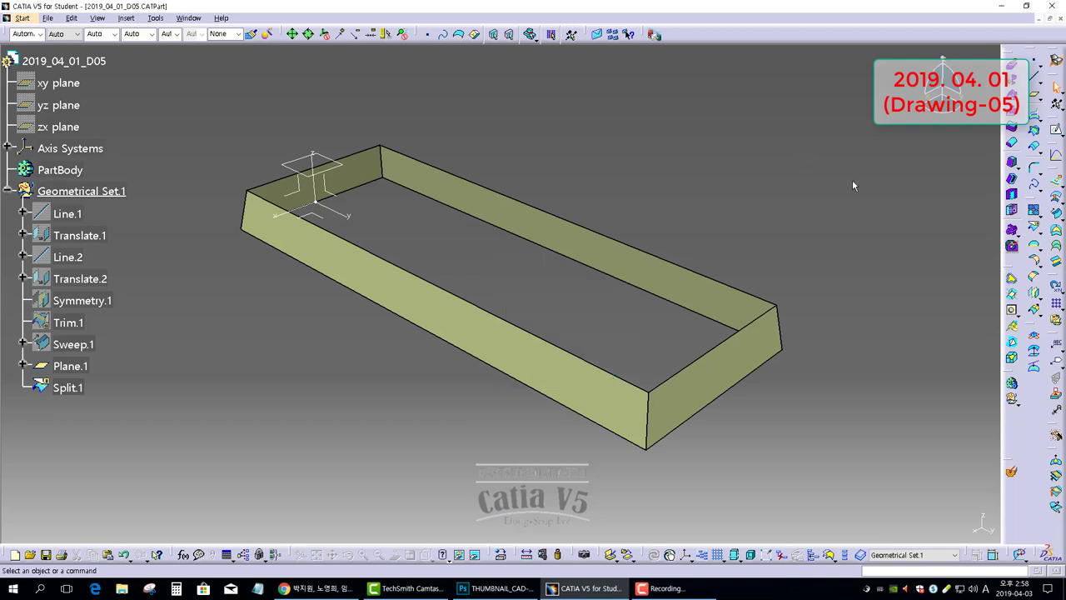
Step: Apply a 5 mm edge fillet to the two upright corner edges of the split surface at the end farthest from the origin
{"action": "left_click", "coordinate": [1040, 264]}
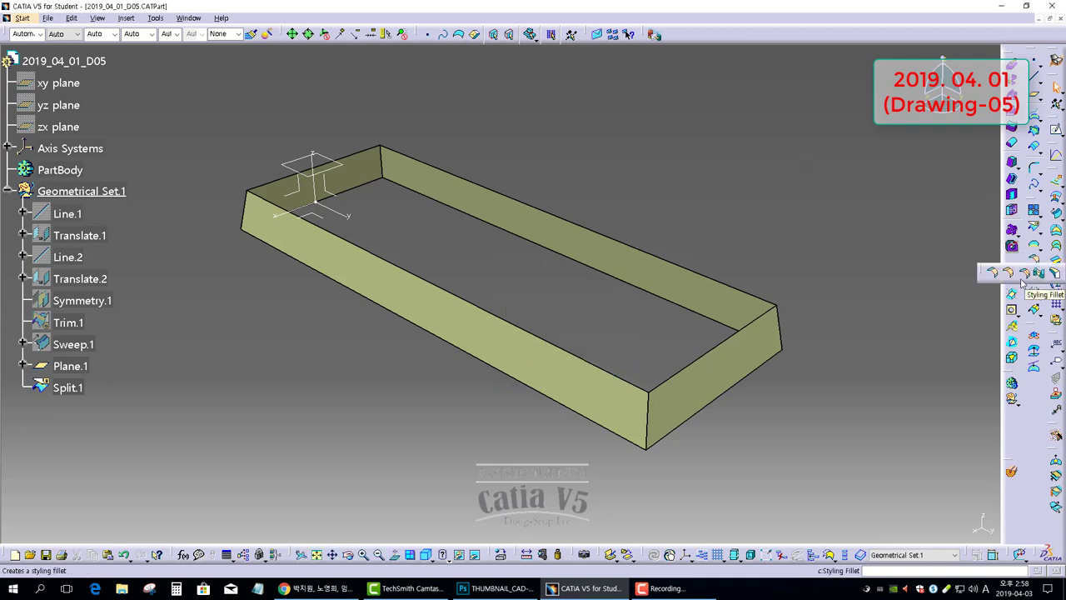
{"action": "left_click", "coordinate": [1023, 270]}
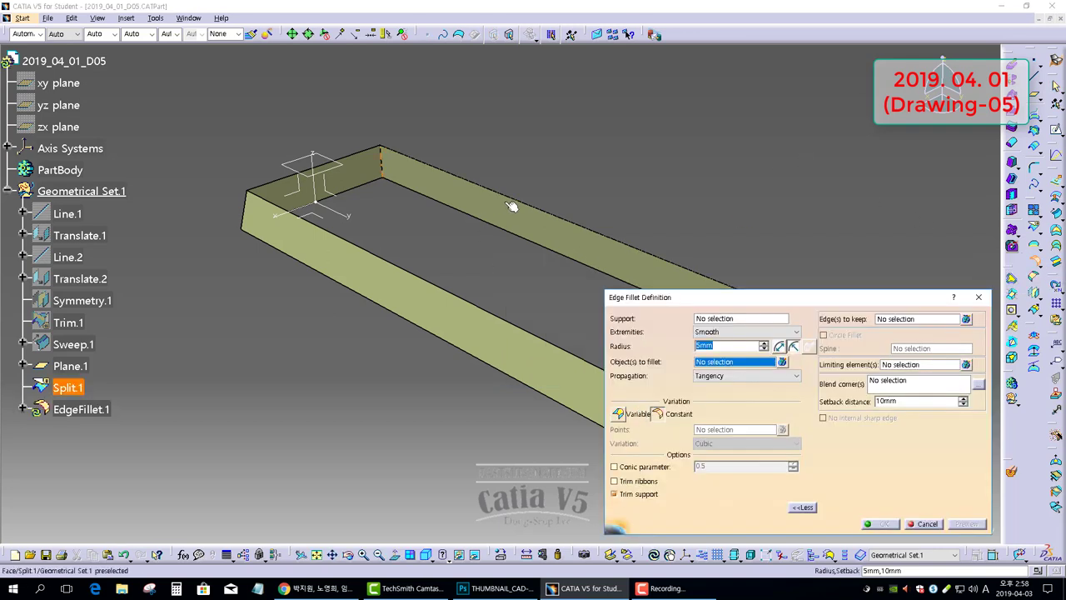
{"action": "middle_click_drag", "start_coordinate": [574, 214], "coordinate": [522, 183]}
{"action": "scroll", "coordinate": [521, 219], "scroll_direction": "up", "scroll_amount": 1}
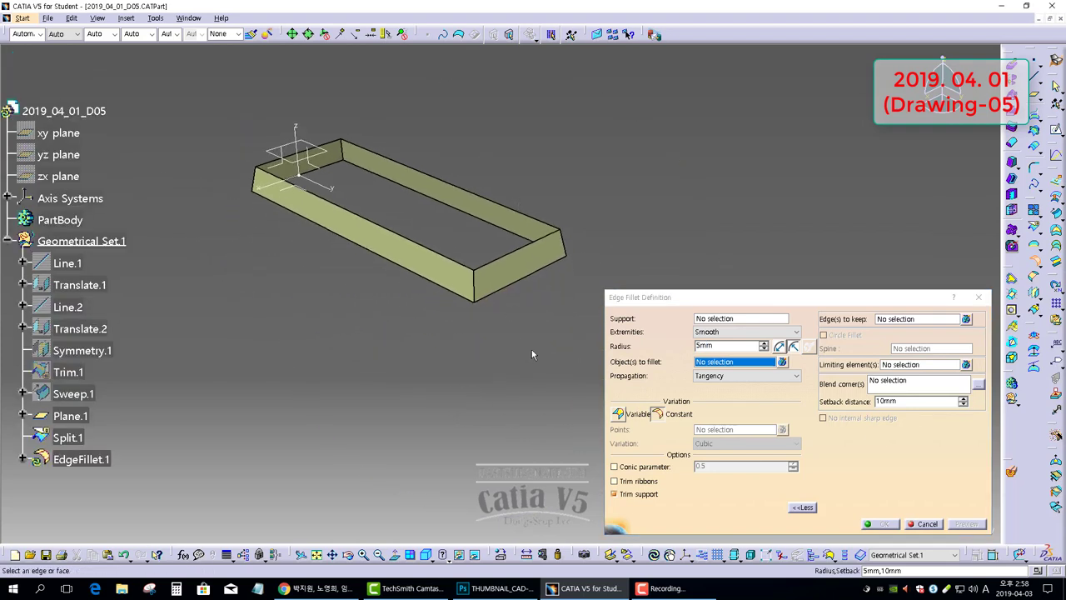
{"action": "left_click", "coordinate": [564, 240]}
{"action": "left_click", "coordinate": [477, 288]}
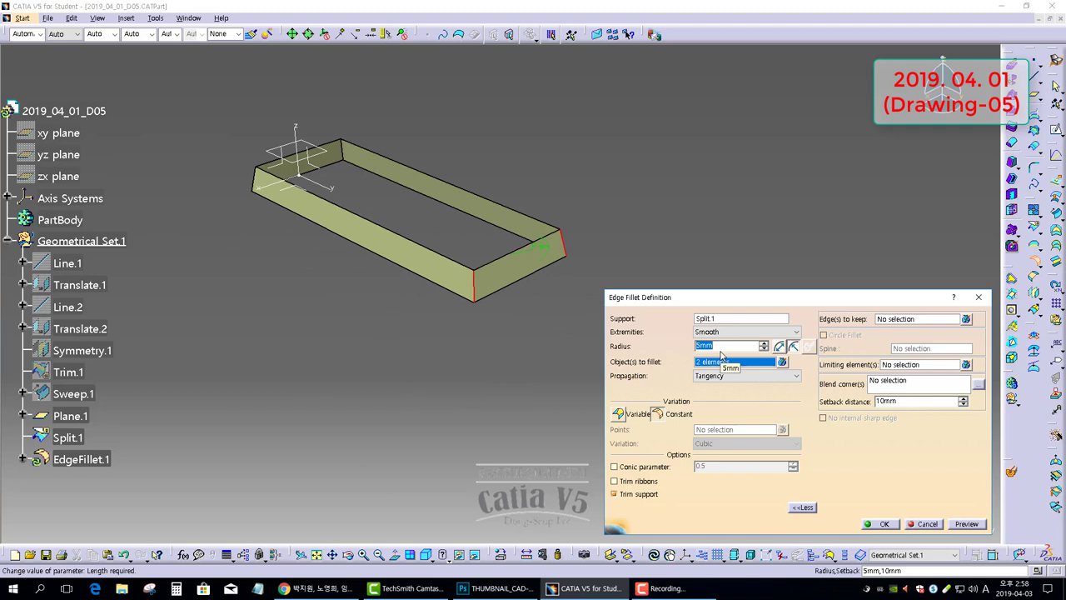
{"action": "type", "text": "6"}
{"action": "key", "text": "Return"}
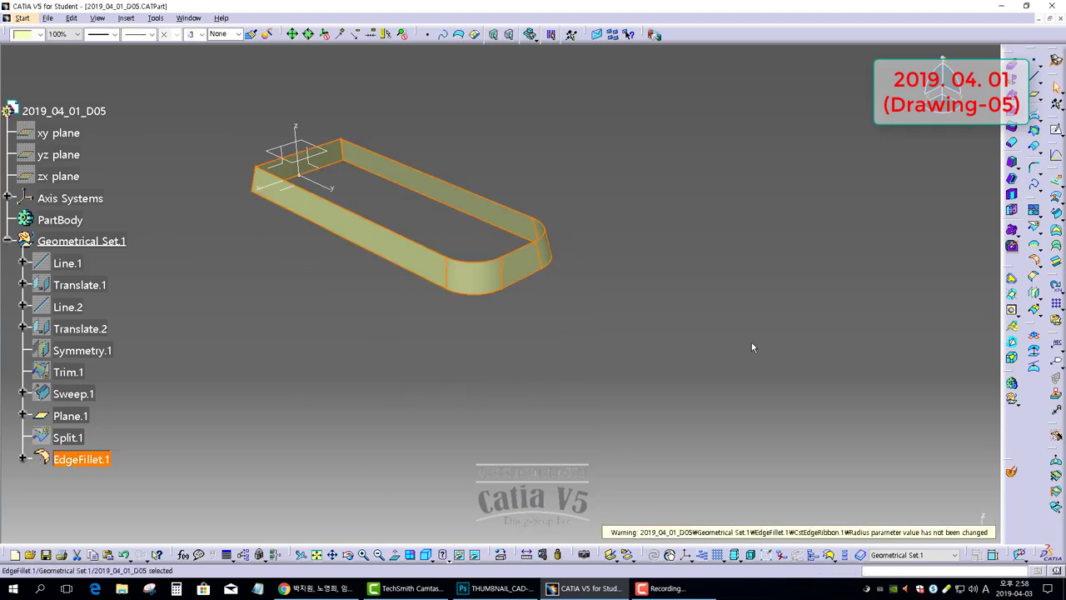
{"action": "left_click", "coordinate": [753, 348]}
Step: Apply an edge fillet with a larger radius to the two upright corner edges at the origin end of the surface
{"action": "middle_click", "coordinate": [307, 193]}
{"action": "middle_click_drag", "start_coordinate": [337, 252], "coordinate": [583, 236]}
{"action": "middle_click_drag", "start_coordinate": [422, 306], "coordinate": [469, 331]}
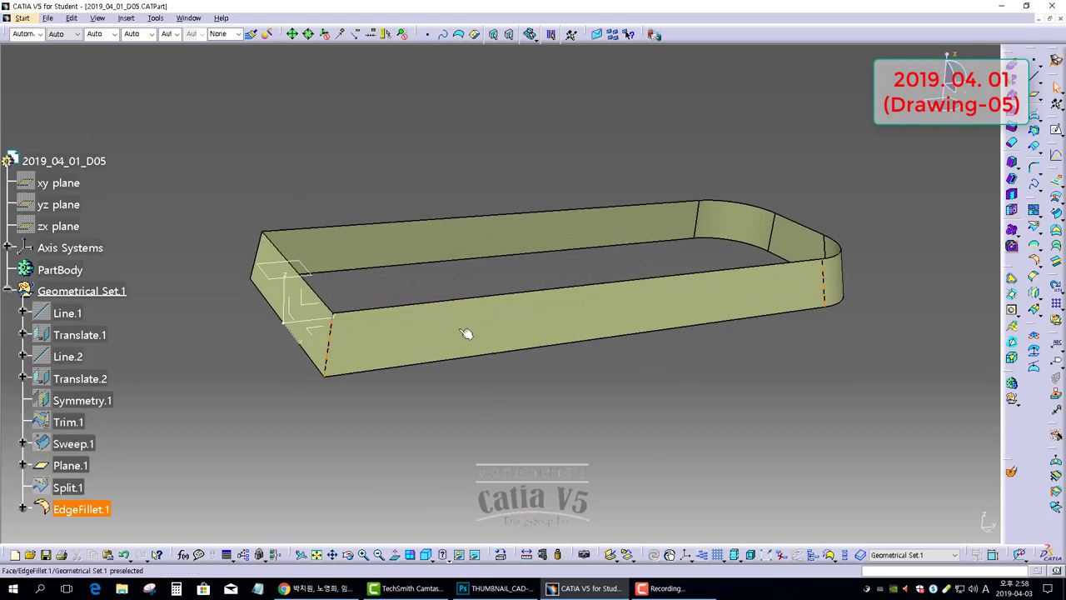
{"action": "left_click", "coordinate": [1034, 263]}
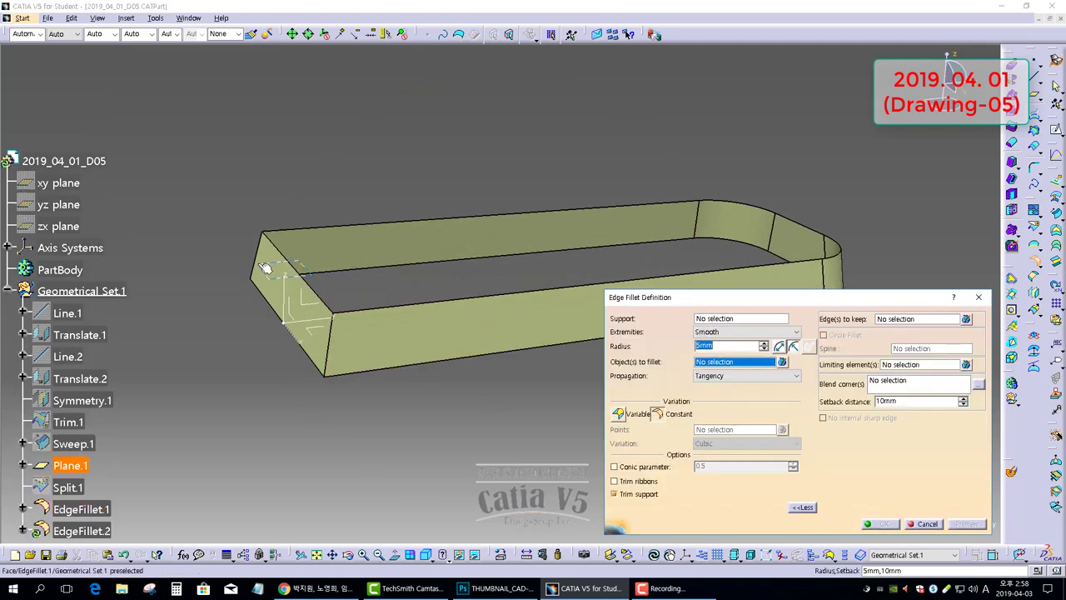
{"action": "left_click", "coordinate": [267, 250]}
{"action": "left_click", "coordinate": [330, 341]}
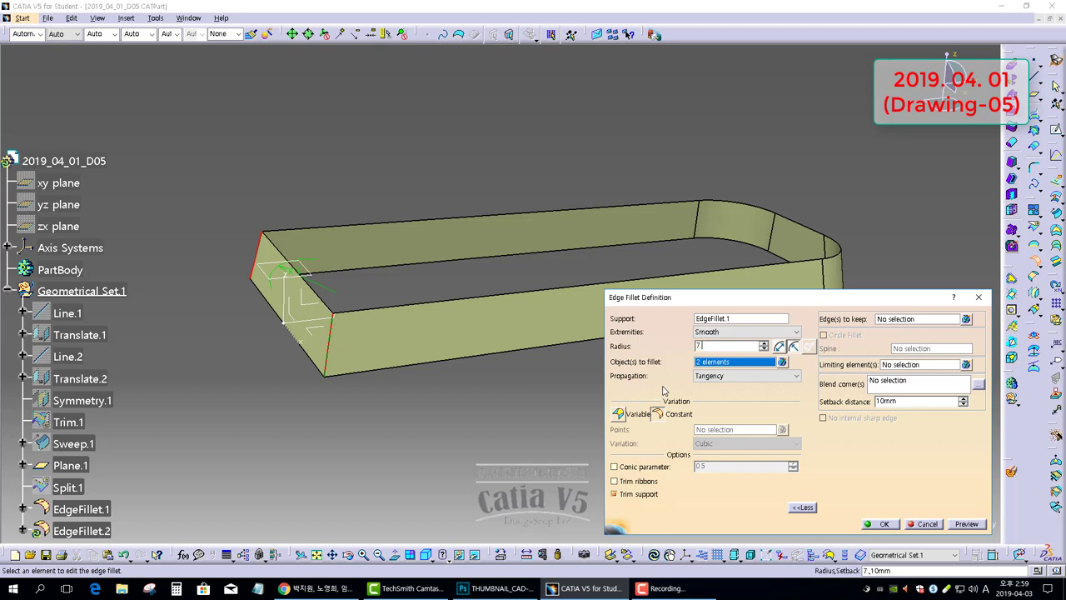
{"action": "key", "text": "Return"}
{"action": "left_click", "coordinate": [665, 418]}
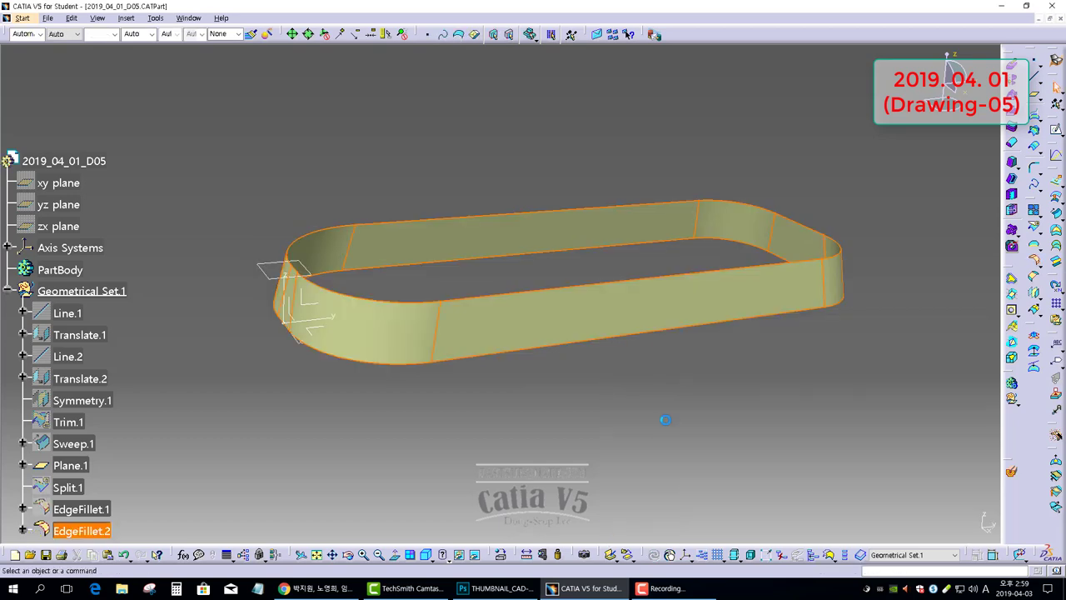
{"action": "middle_click_drag", "start_coordinate": [646, 203], "coordinate": [569, 281]}
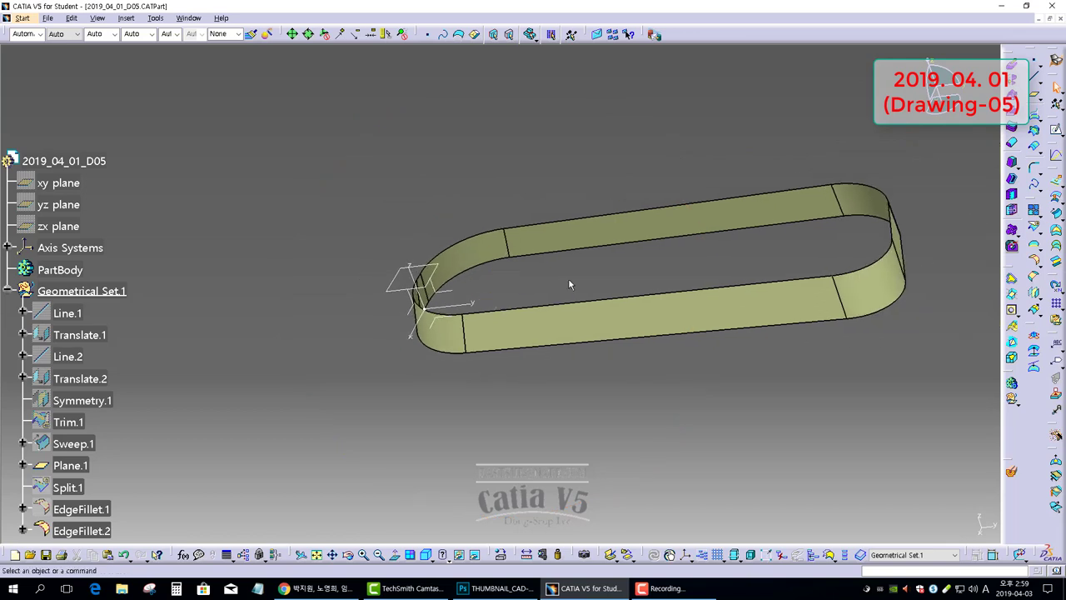
{"action": "middle_click_drag", "start_coordinate": [688, 320], "coordinate": [409, 340]}
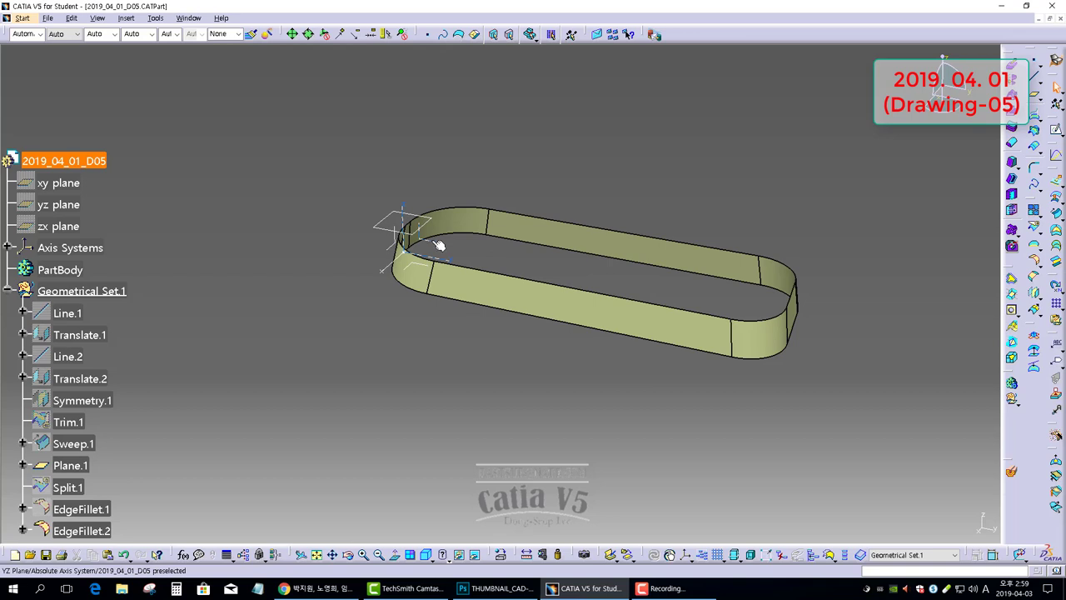
Step: Create a positioned sketch on the 4 mm offset plane, adjusting its axis orientation with the reverse and swap options
{"action": "left_click", "coordinate": [399, 222]}
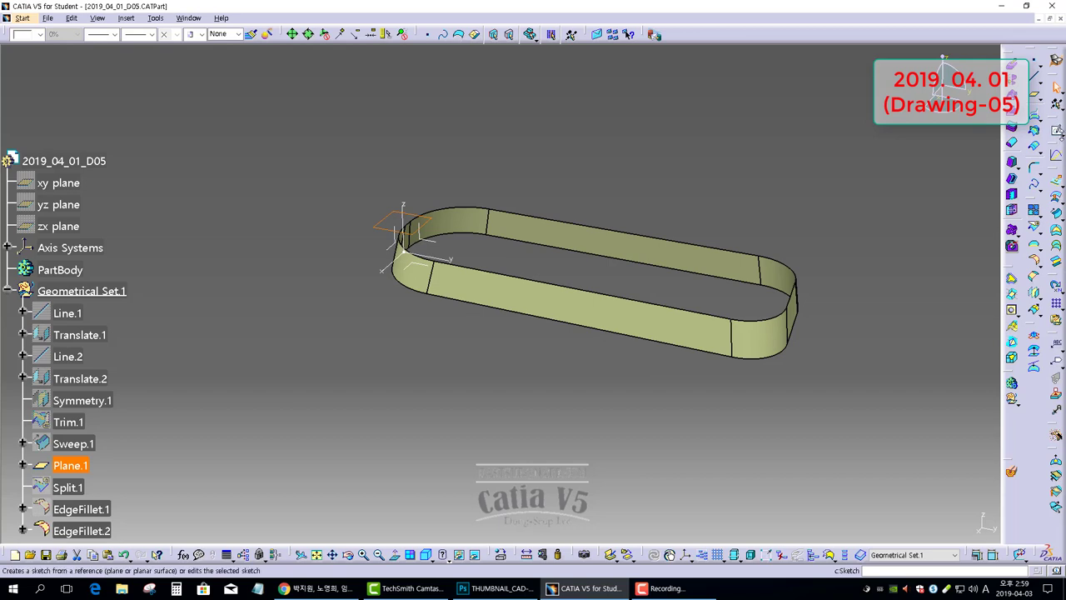
{"action": "left_click", "coordinate": [1062, 135]}
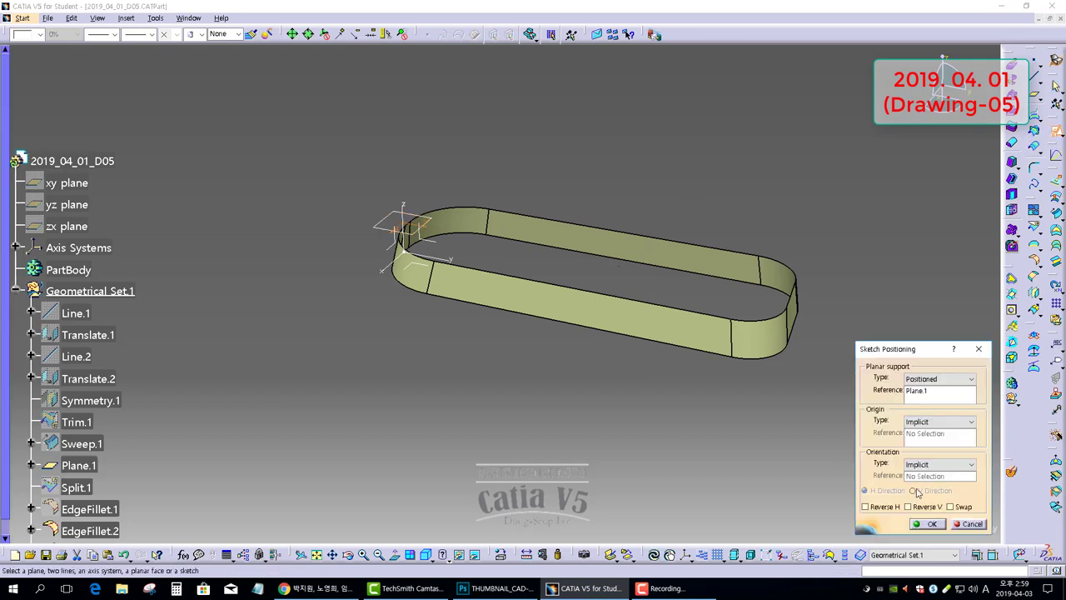
{"action": "left_click", "coordinate": [924, 509]}
{"action": "left_click", "coordinate": [961, 509]}
{"action": "left_click", "coordinate": [932, 508]}
{"action": "left_click", "coordinate": [930, 527]}
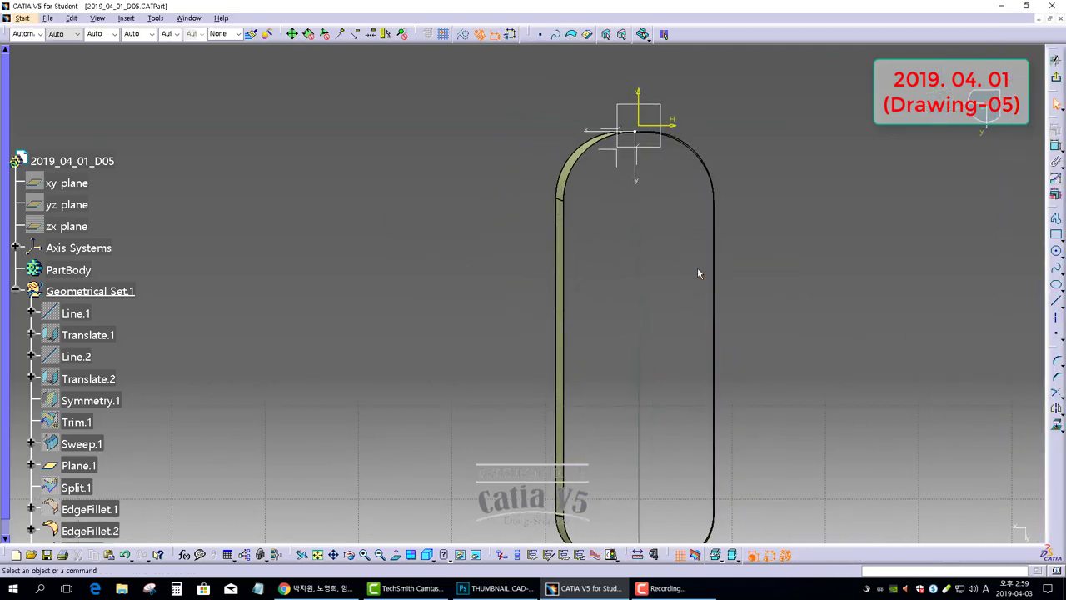
Step: Change the view projection from perspective to parallel
{"action": "left_click", "coordinate": [97, 18]}
{"action": "mouse_move", "coordinate": [133, 284]}
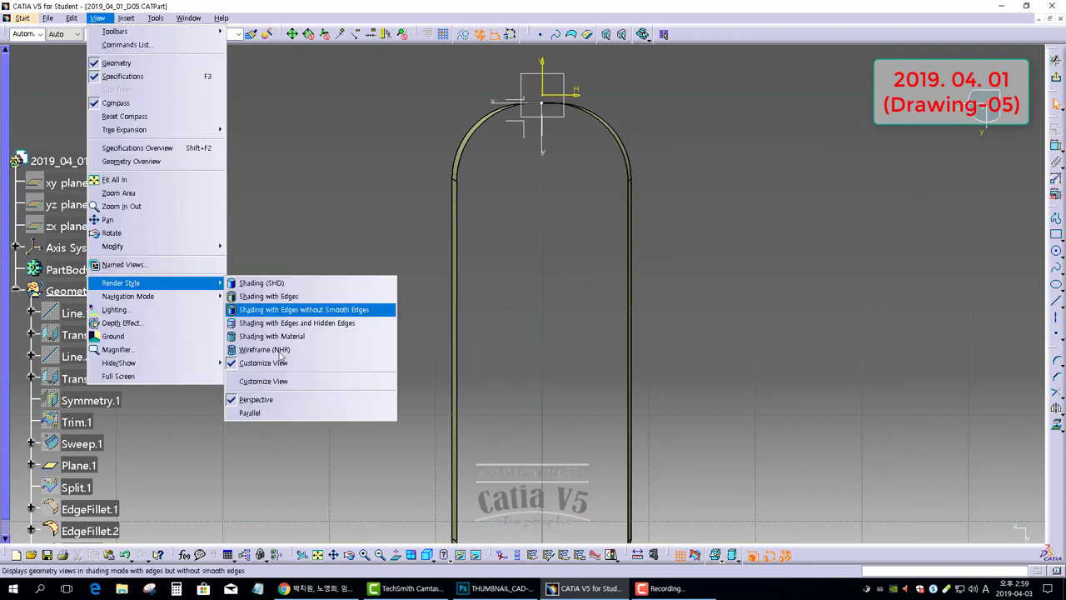
{"action": "left_click", "coordinate": [250, 413]}
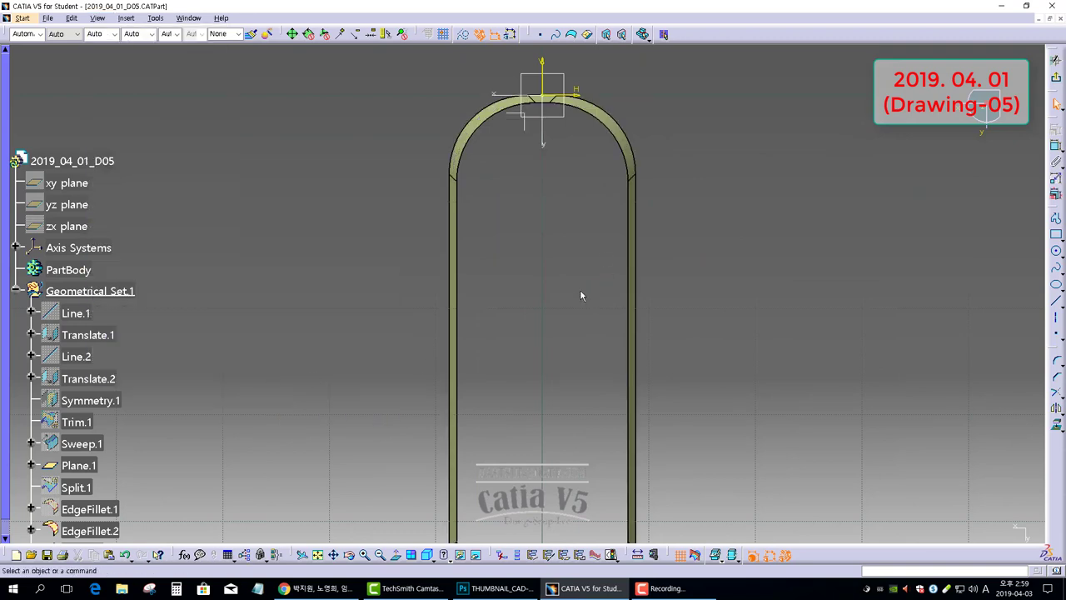
Step: Sketch an arc of about 28 mm radius crossing both long walls, centred on the V axis about 5 mm beyond the origin
{"action": "left_click", "coordinate": [1063, 255]}
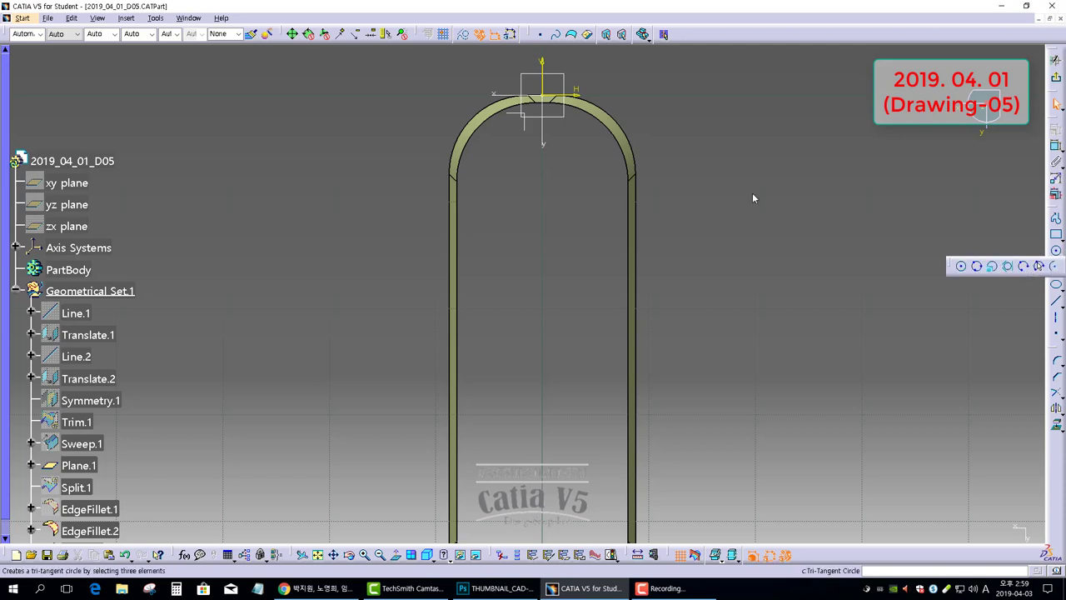
{"action": "middle_click_drag", "start_coordinate": [574, 108], "coordinate": [561, 160]}
{"action": "left_click", "coordinate": [529, 90]}
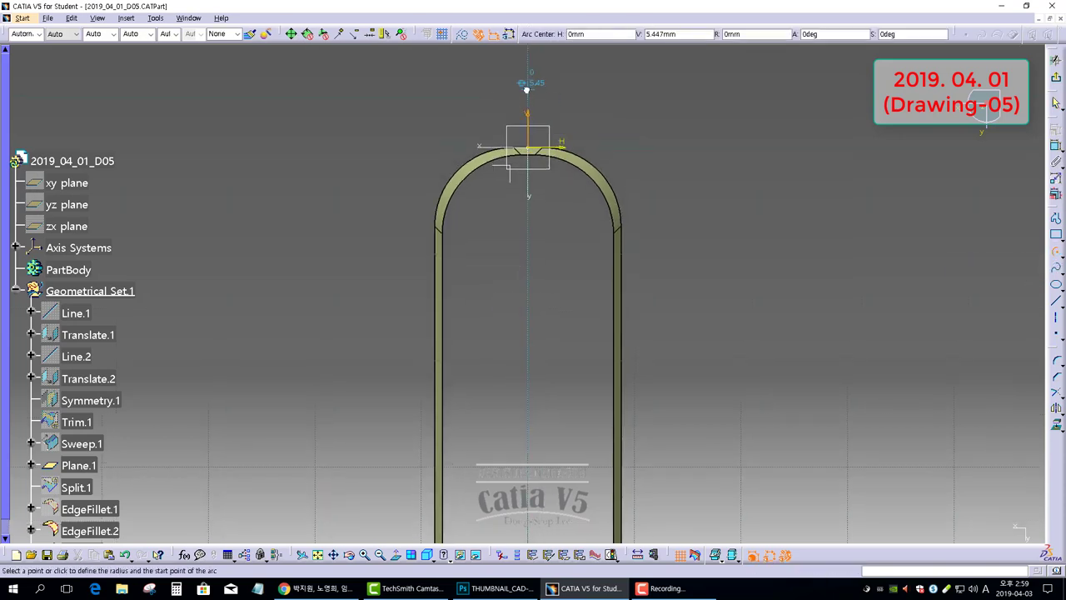
{"action": "left_click", "coordinate": [388, 356]}
{"action": "left_click", "coordinate": [664, 359]}
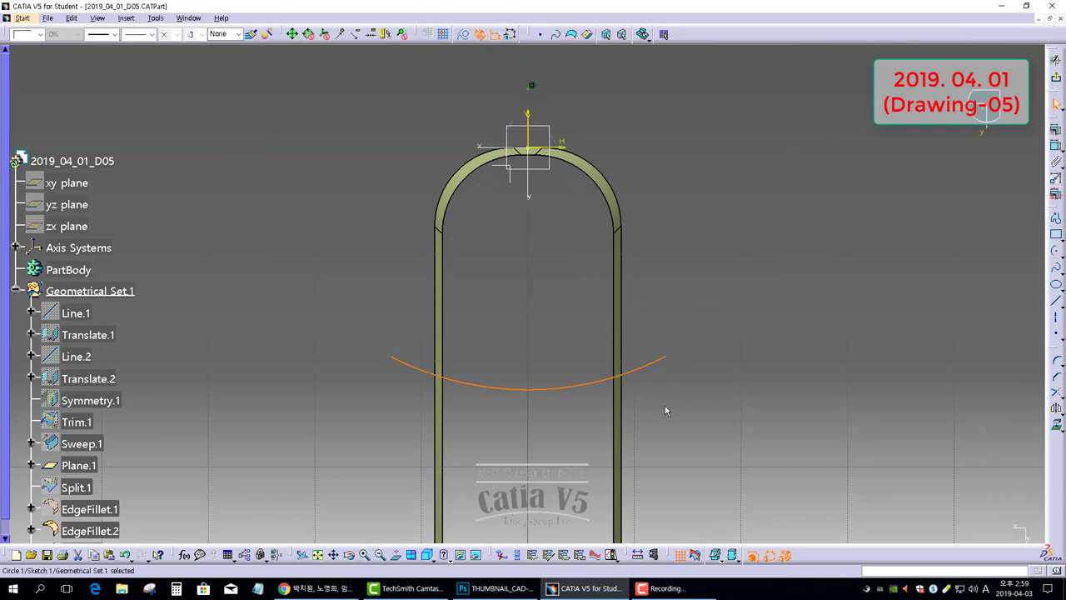
{"action": "left_click", "coordinate": [664, 406]}
{"action": "middle_click_drag", "start_coordinate": [512, 284], "coordinate": [512, 214]}
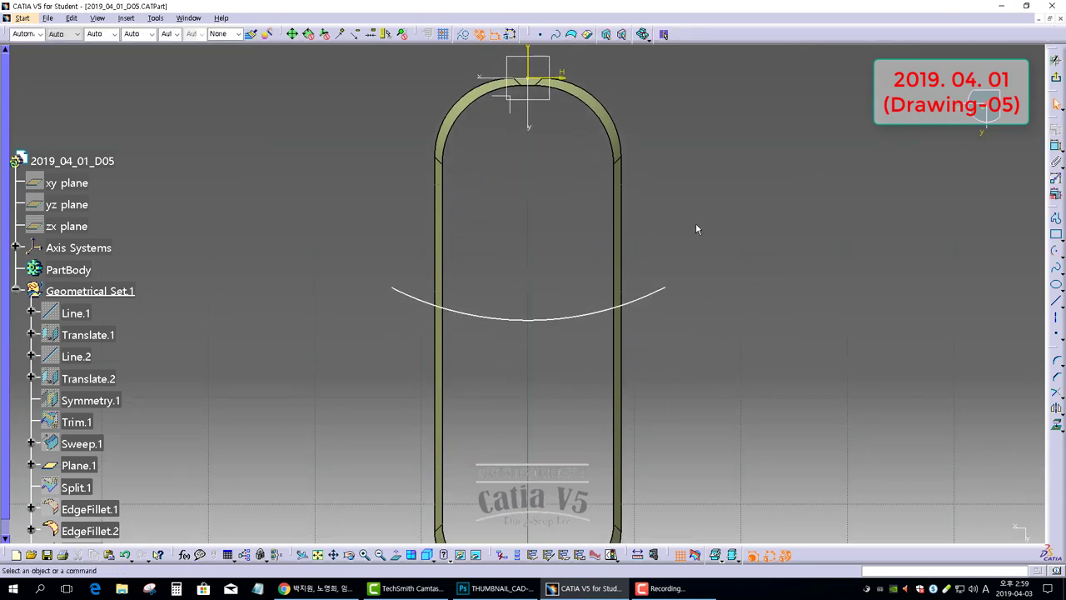
Step: Constrain the arc's radius to 36 mm
{"action": "left_click", "coordinate": [1056, 155]}
{"action": "left_click", "coordinate": [552, 319]}
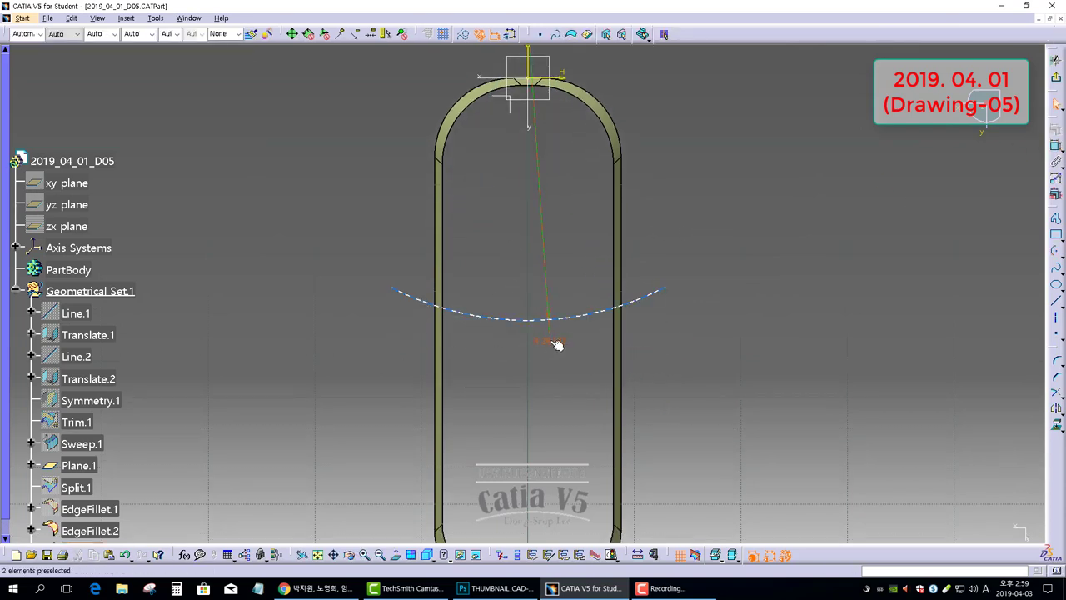
{"action": "double_click", "coordinate": [550, 342]}
{"action": "type", "text": "36"}
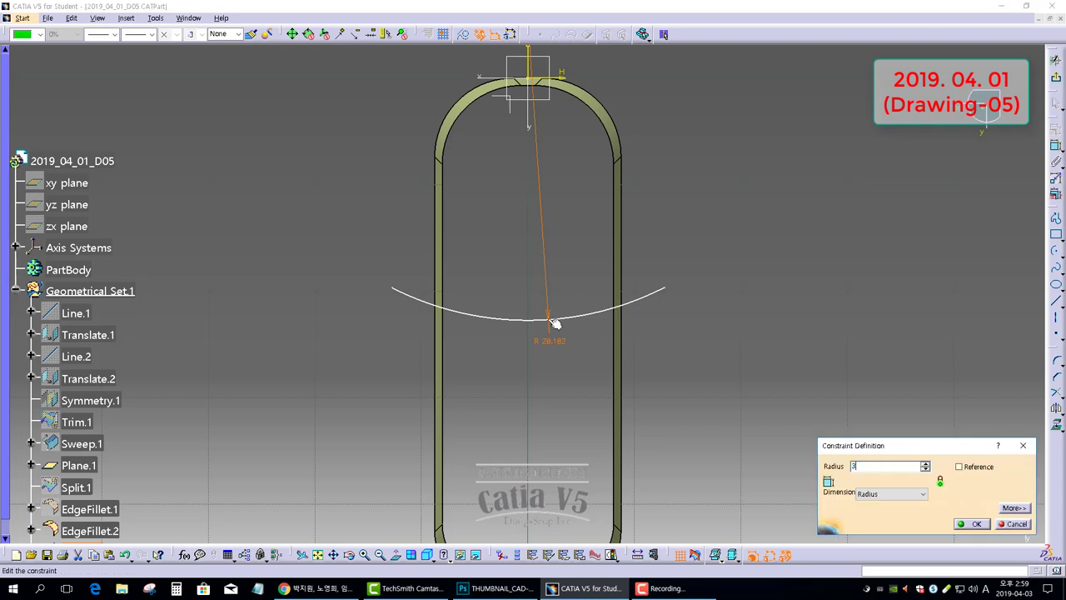
{"action": "key", "text": "Return"}
{"action": "left_click", "coordinate": [864, 214]}
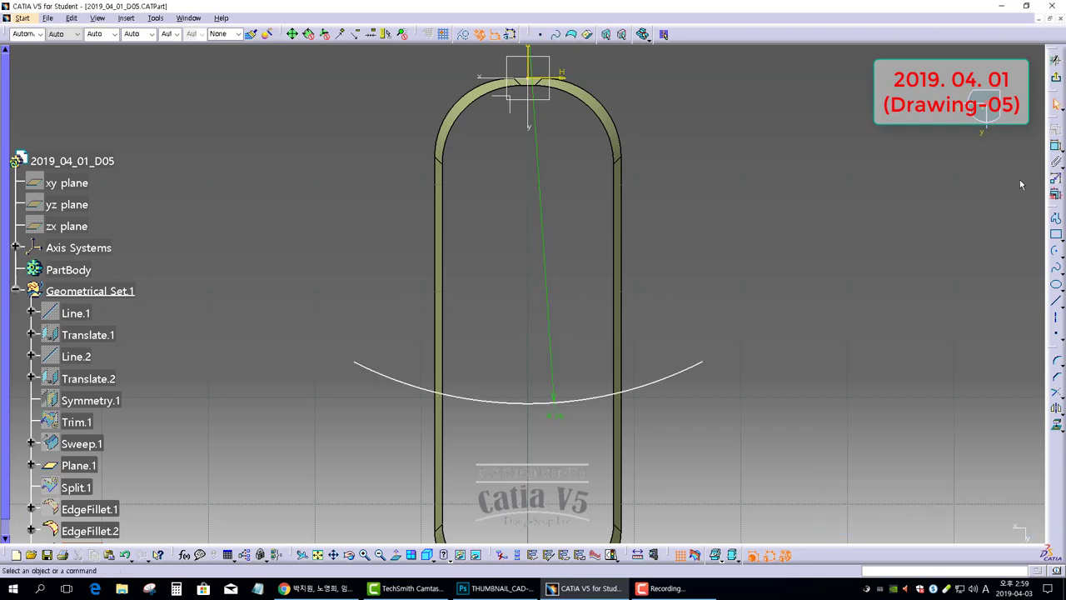
Step: Constrain the distance between the H axis and the arc to 20 mm
{"action": "left_click", "coordinate": [1057, 147]}
{"action": "middle_click_drag", "start_coordinate": [697, 215], "coordinate": [641, 250]}
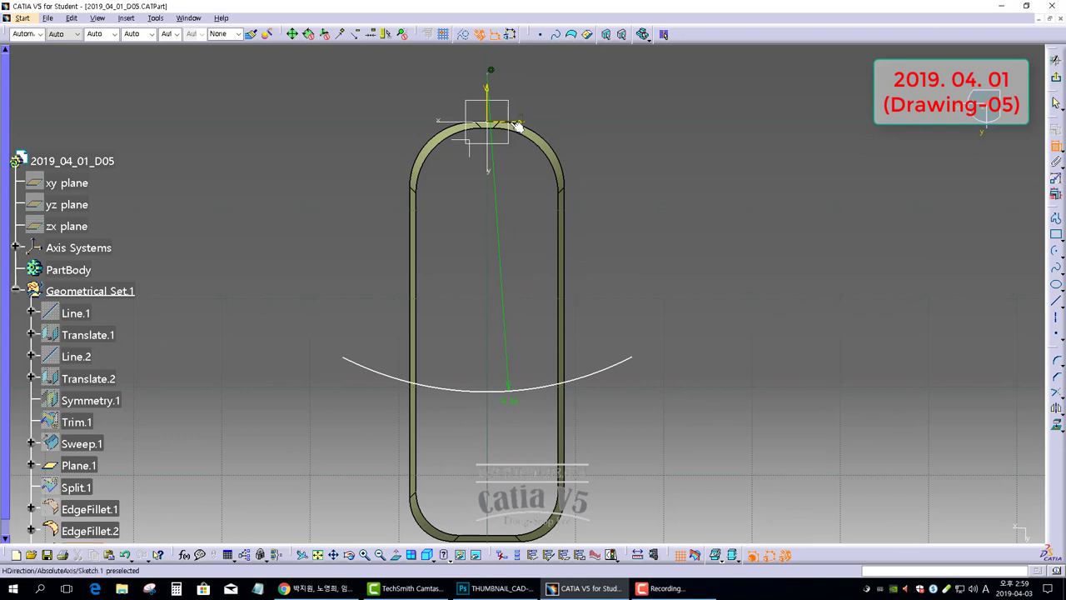
{"action": "left_click", "coordinate": [513, 125]}
{"action": "left_click", "coordinate": [505, 389]}
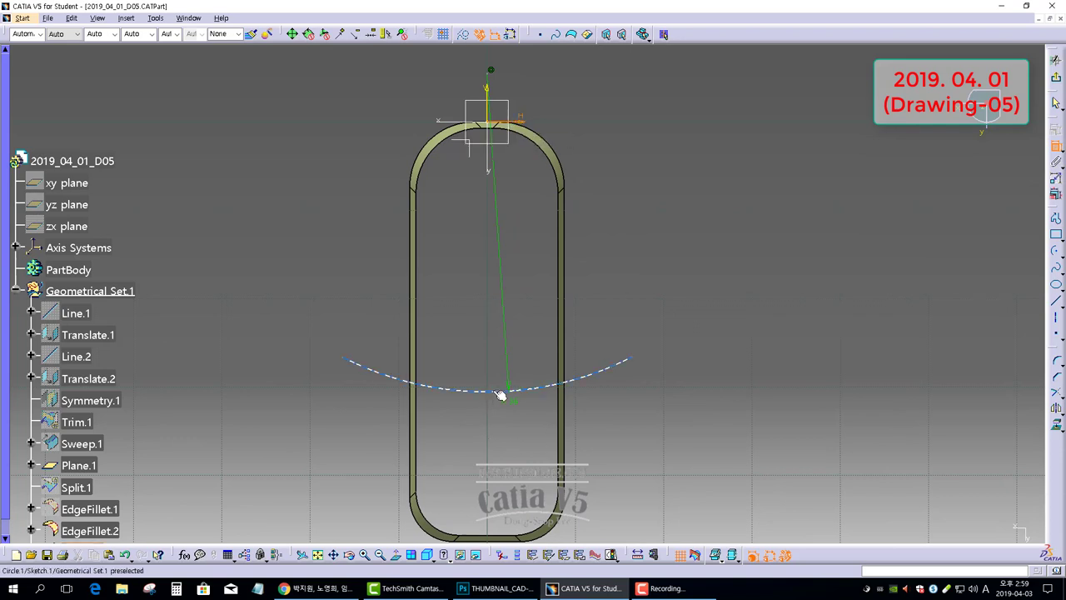
{"action": "double_click", "coordinate": [659, 295]}
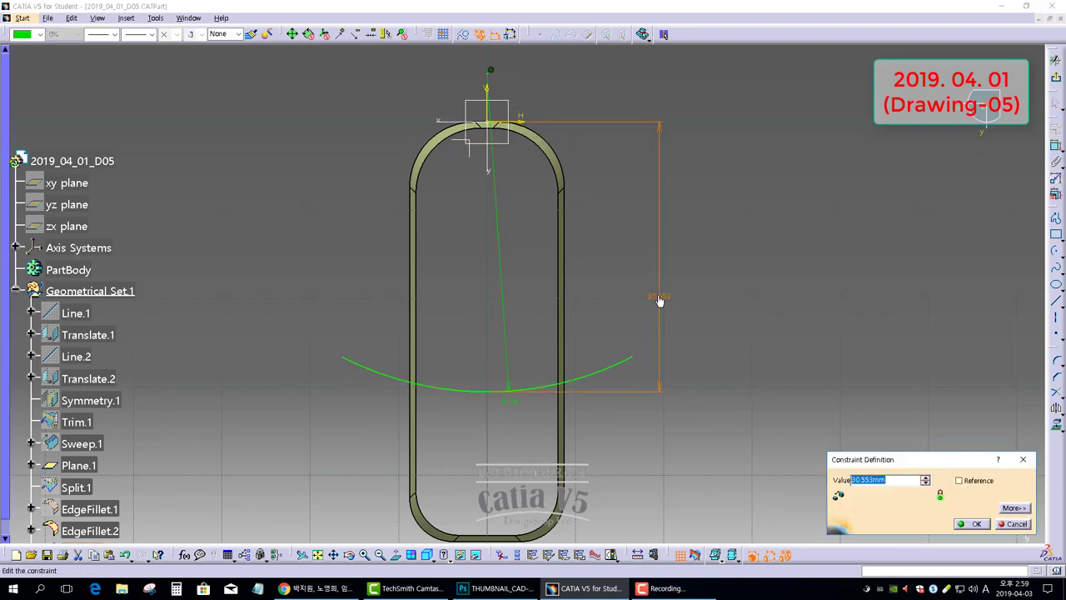
{"action": "type", "text": "20"}
{"action": "key", "text": "Return"}
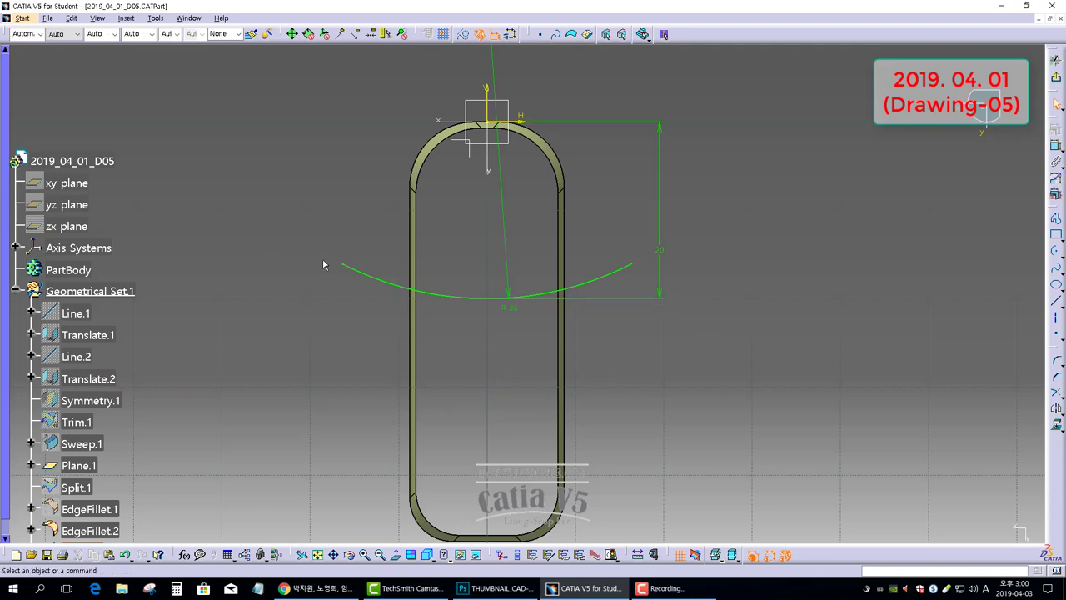
Step: Shorten the arc by pulling both ends inward, still outside the walls, and exit the sketch
{"action": "left_click_drag", "start_coordinate": [348, 267], "coordinate": [379, 280]}
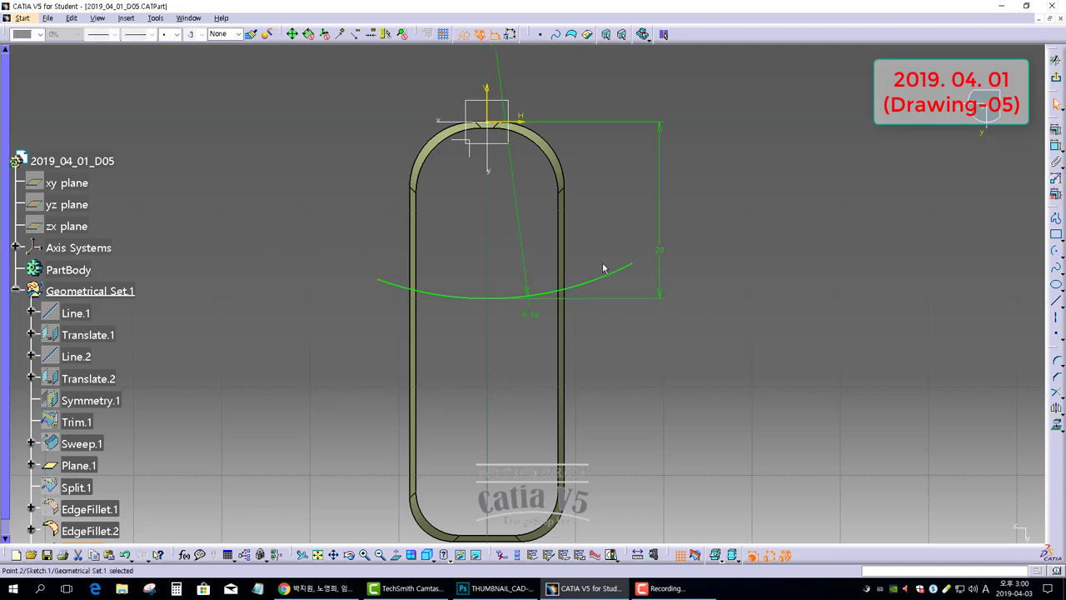
{"action": "left_click_drag", "start_coordinate": [635, 268], "coordinate": [603, 279]}
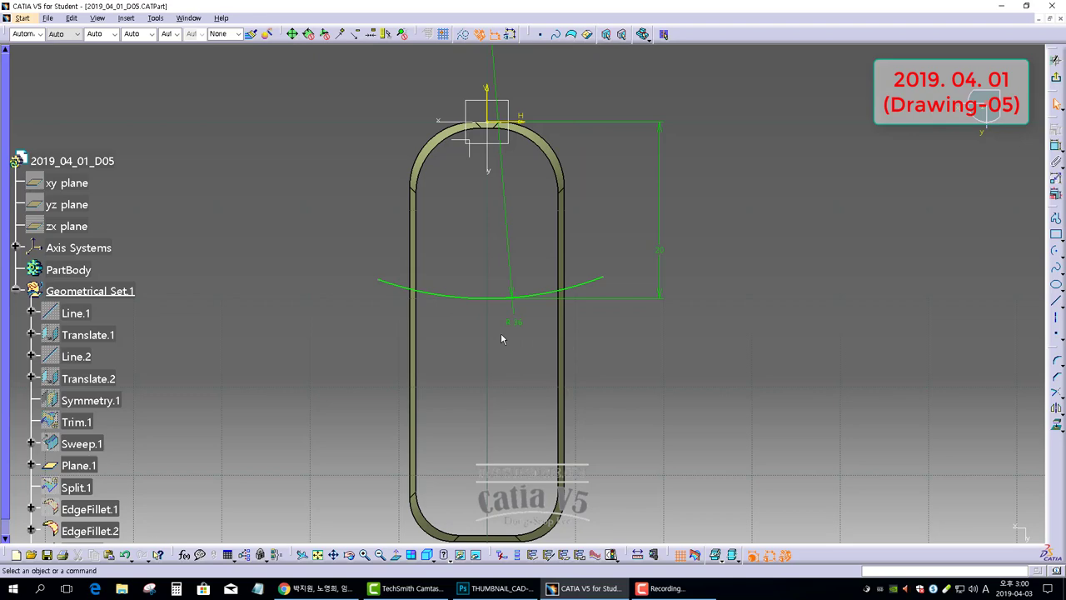
{"action": "left_click", "coordinate": [1056, 61]}
Step: Create a positioned sketch on the yz plane of the absolute axis system
{"action": "mouse_move", "coordinate": [523, 395]}
{"action": "middle_mouse_down"}
{"action": "mouse_move", "coordinate": [442, 345]}
{"action": "mouse_move", "coordinate": [510, 310]}
{"action": "middle_mouse_up"}
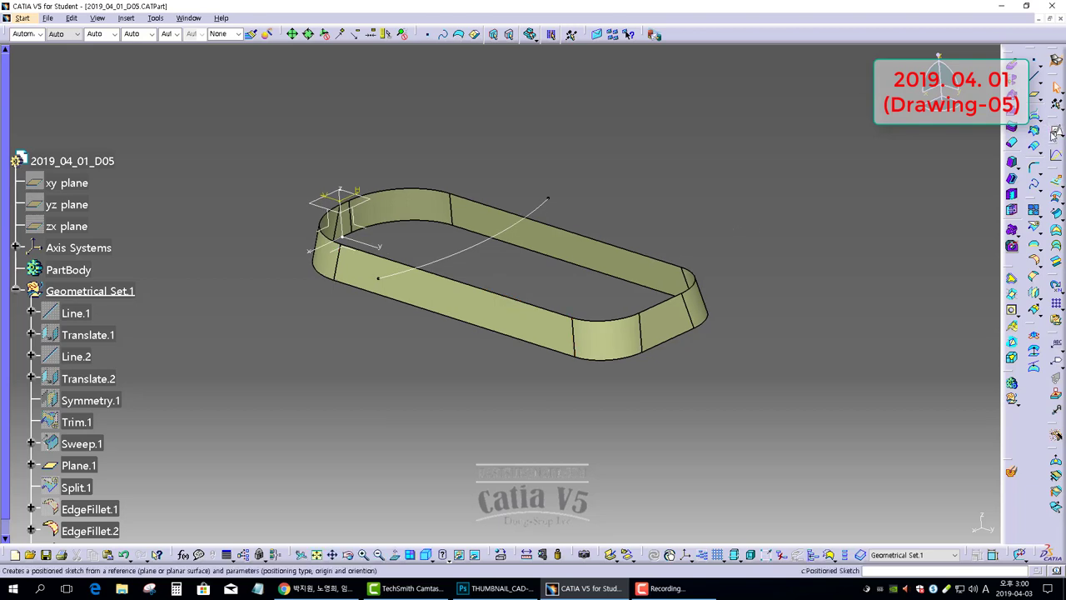
{"action": "left_click", "coordinate": [1055, 61]}
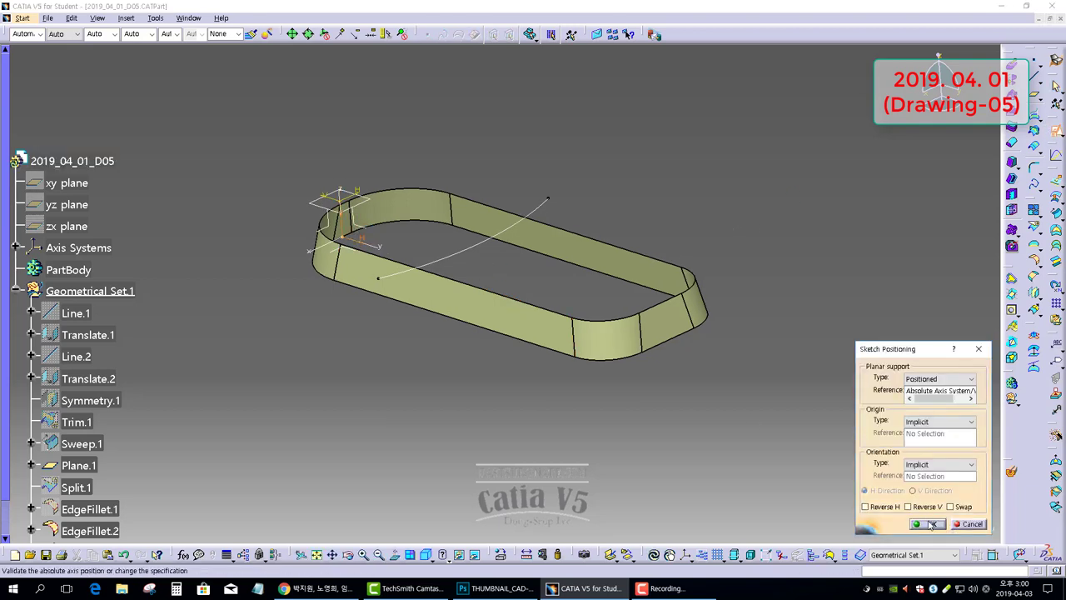
{"action": "left_click", "coordinate": [932, 524]}
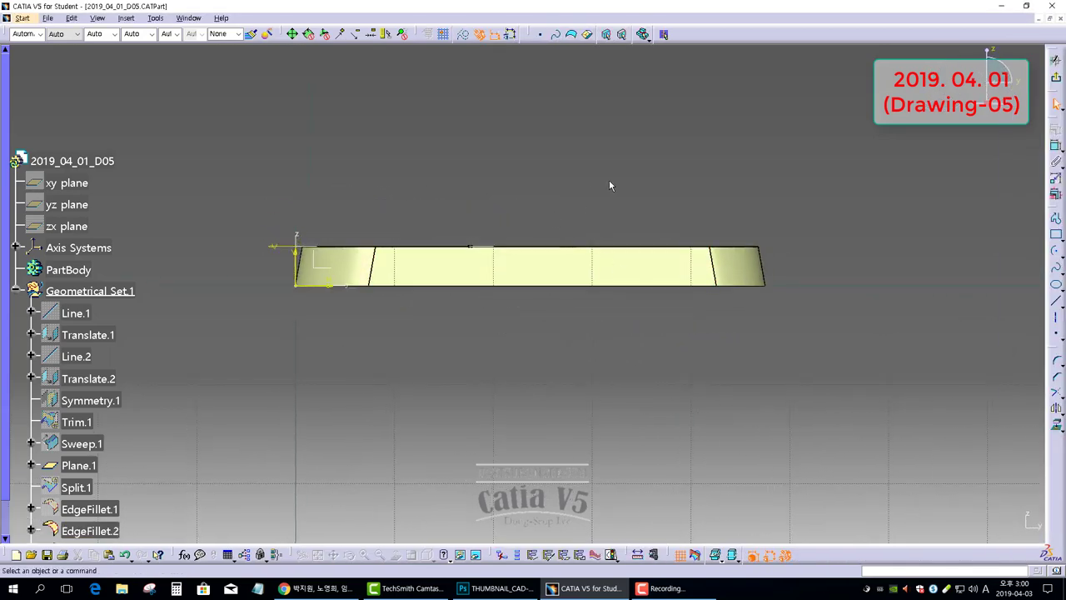
Step: Sketch a horizontal line above the wall's upper edge, running from beyond the origin end to near the middle of the part
{"action": "left_click", "coordinate": [1056, 218]}
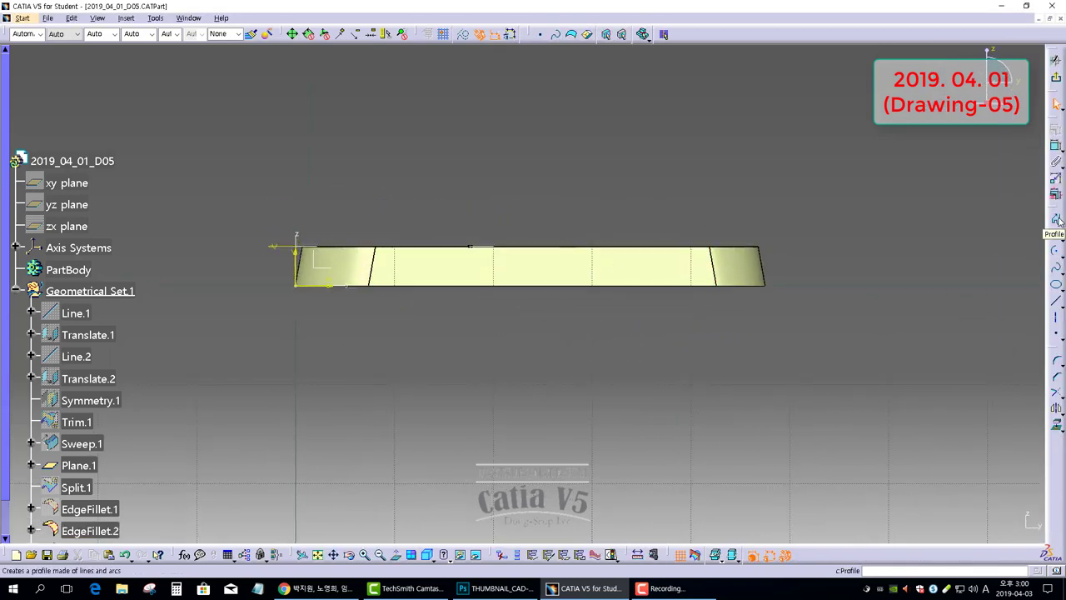
{"action": "left_click", "coordinate": [234, 230]}
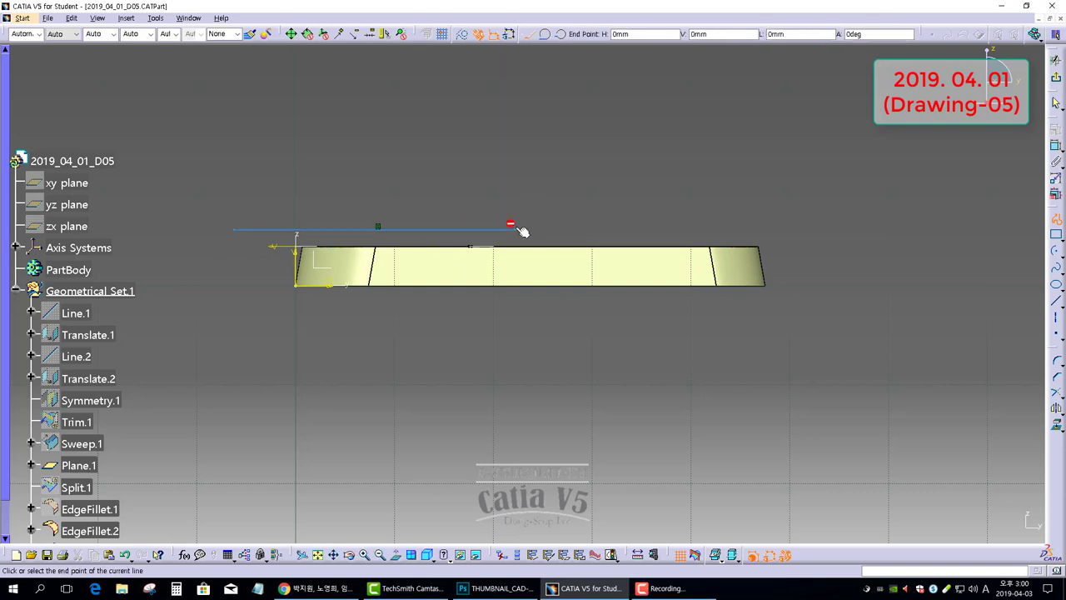
{"action": "left_click", "coordinate": [513, 231]}
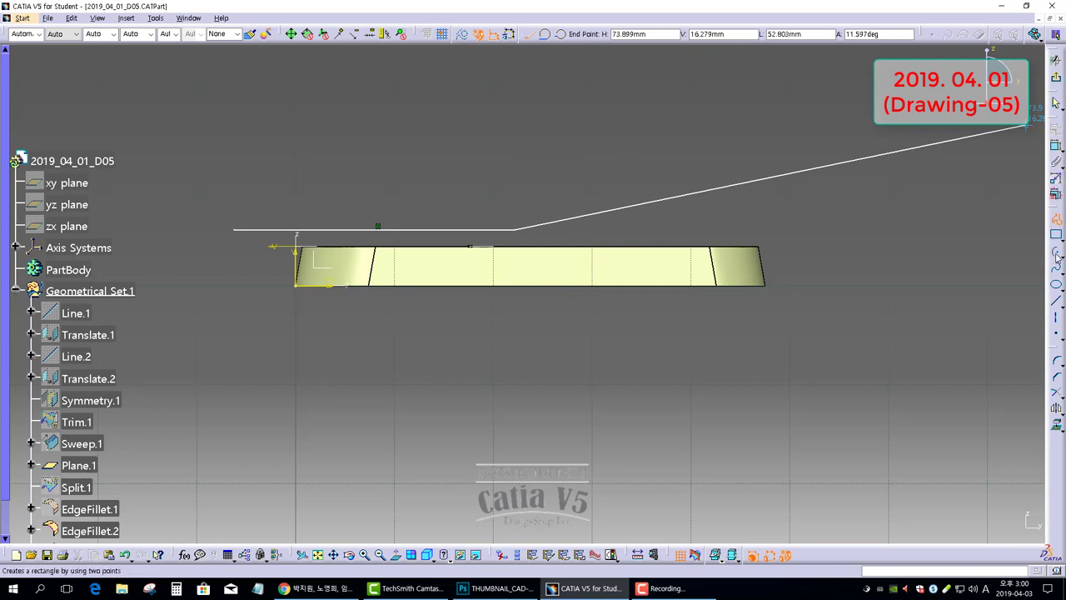
{"action": "left_click", "coordinate": [1057, 221]}
{"action": "left_click", "coordinate": [1057, 220]}
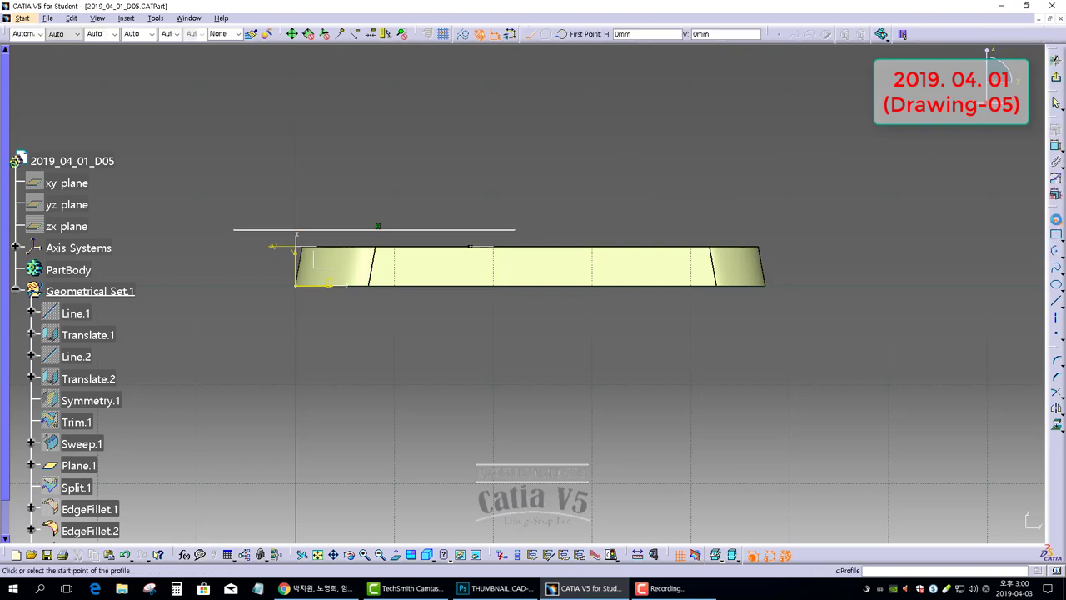
Step: Sketch a lower horizontal line from beyond the far end, continuing into a tangent arc that joins the upper line's inner end
{"action": "left_click", "coordinate": [846, 256]}
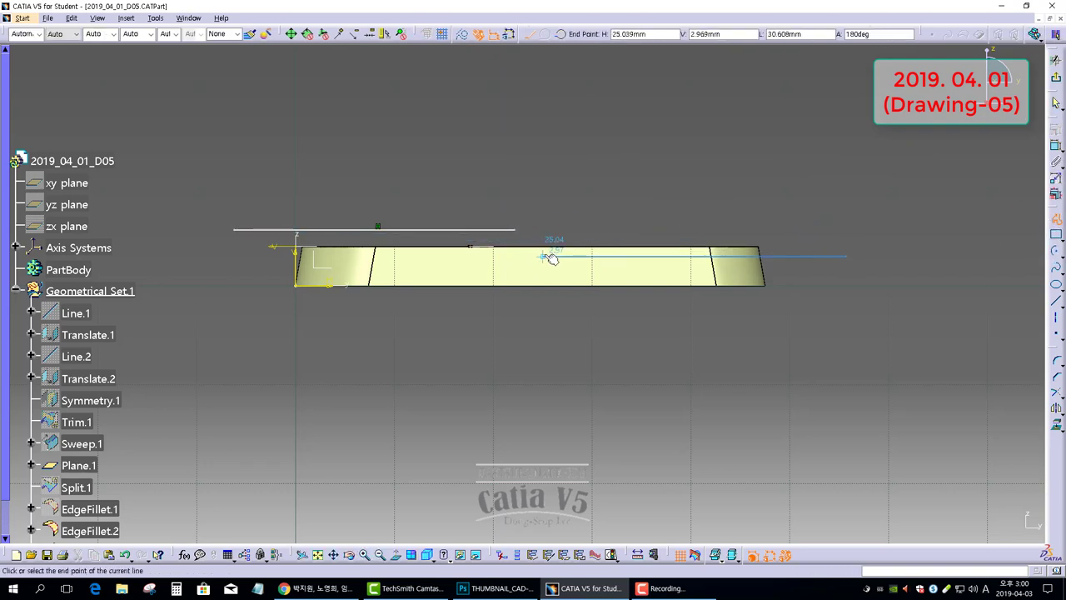
{"action": "left_click_drag", "start_coordinate": [557, 256], "coordinate": [518, 217]}
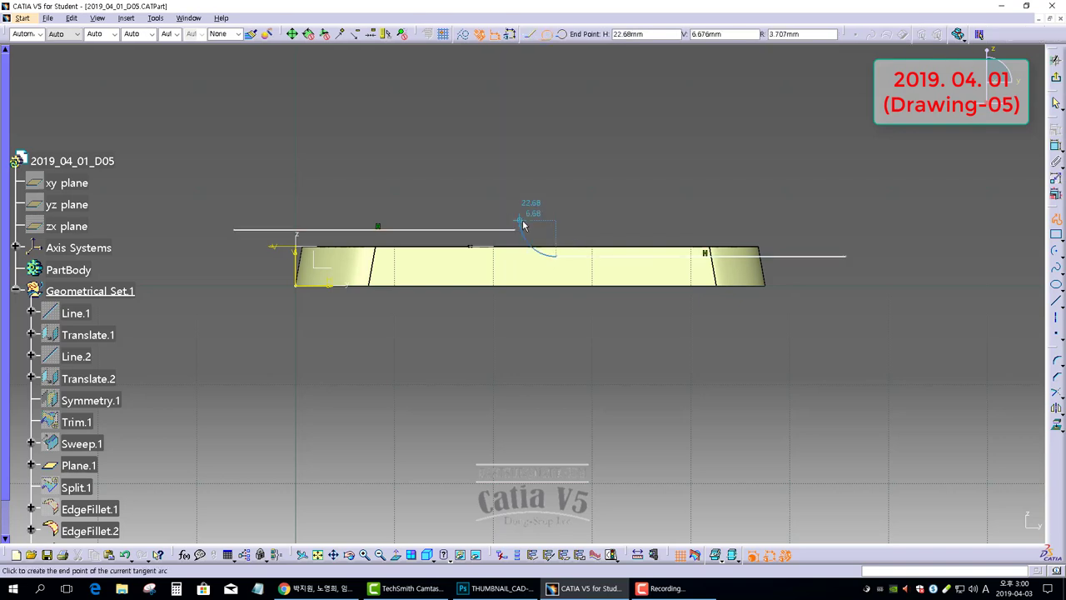
{"action": "left_click", "coordinate": [518, 233]}
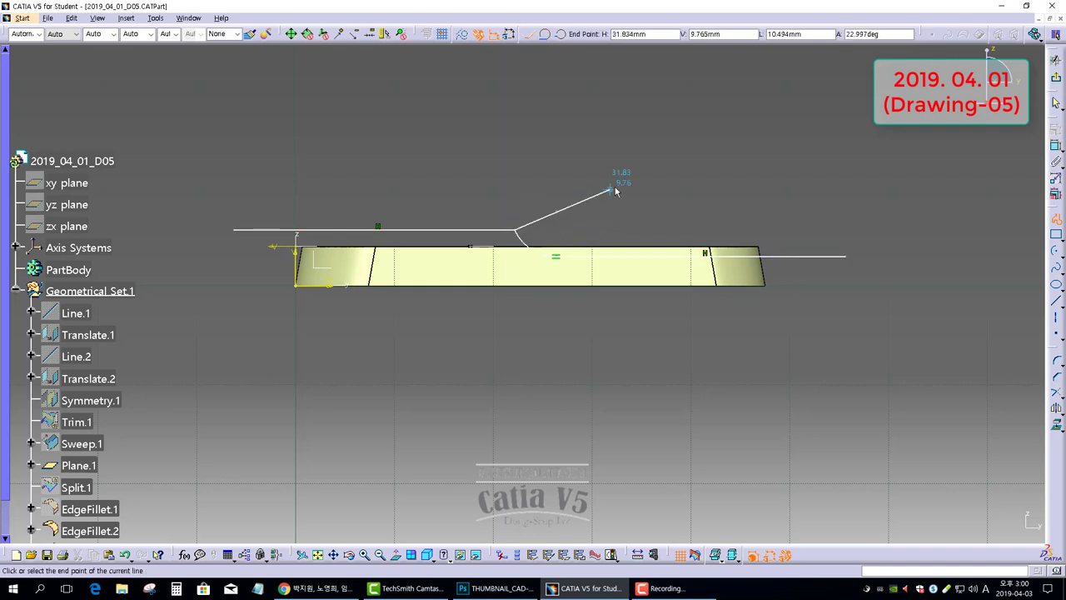
{"action": "left_click", "coordinate": [1056, 218]}
Step: Constrain the connecting arc's radius to 7.7 mm
{"action": "left_click", "coordinate": [1057, 147]}
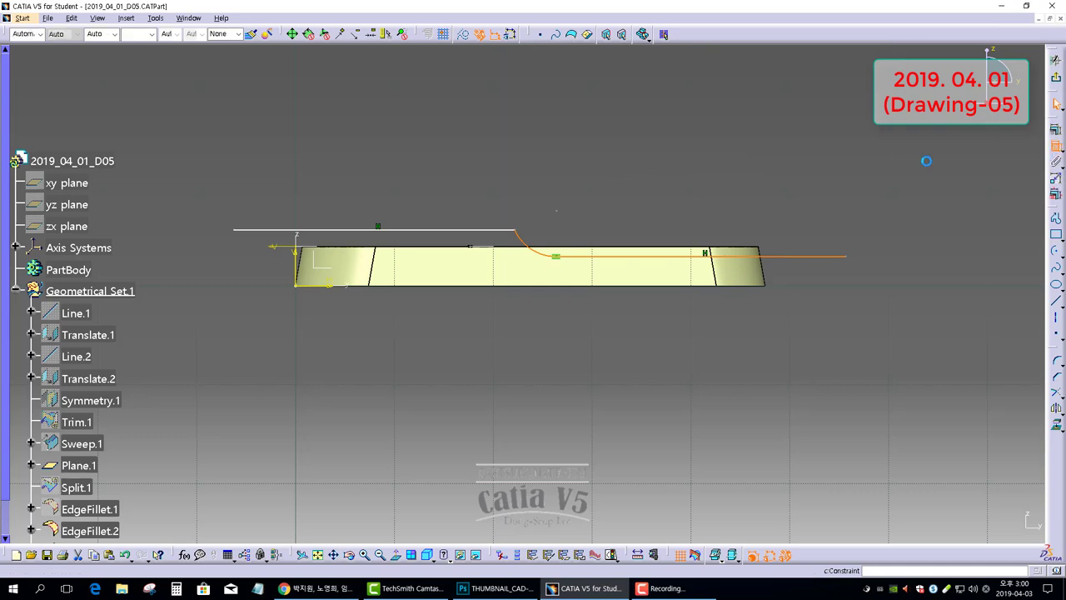
{"action": "left_click", "coordinate": [1056, 147]}
{"action": "left_click", "coordinate": [918, 172]}
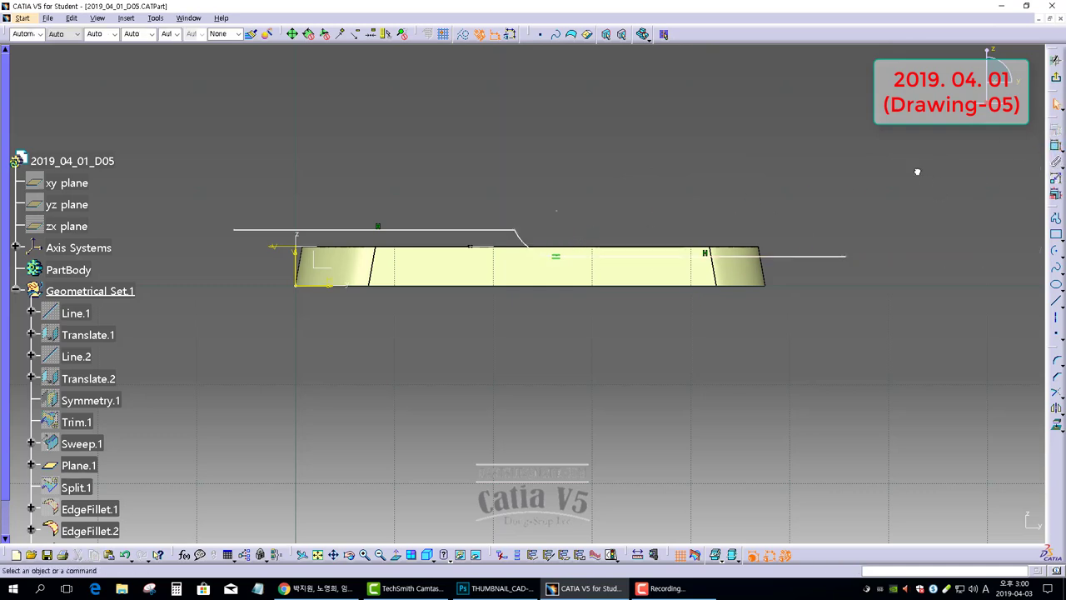
{"action": "left_click", "coordinate": [1056, 147]}
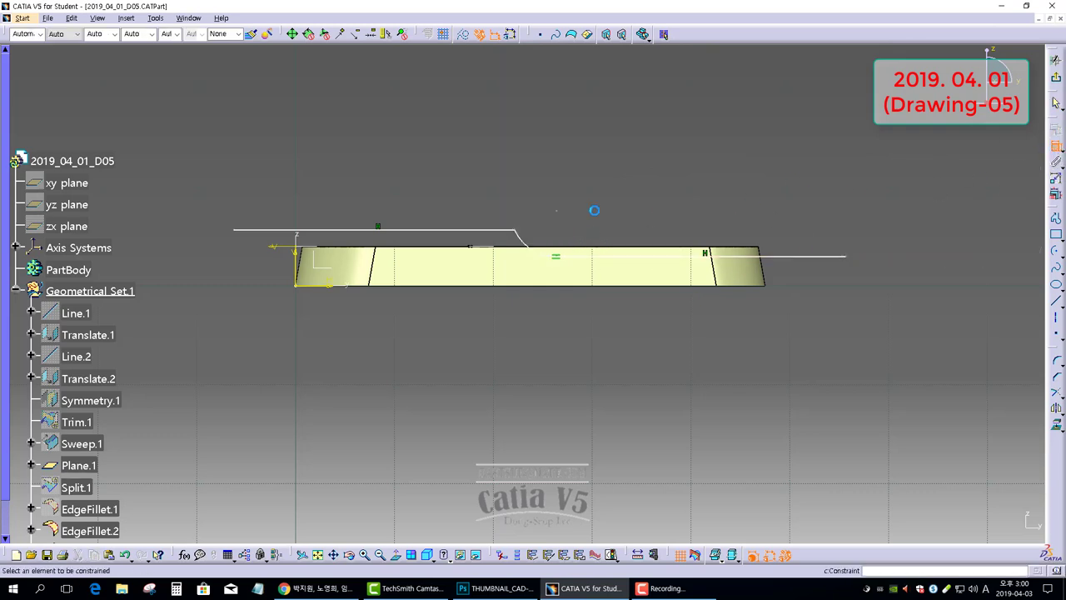
{"action": "left_click", "coordinate": [528, 246]}
{"action": "left_click", "coordinate": [487, 318]}
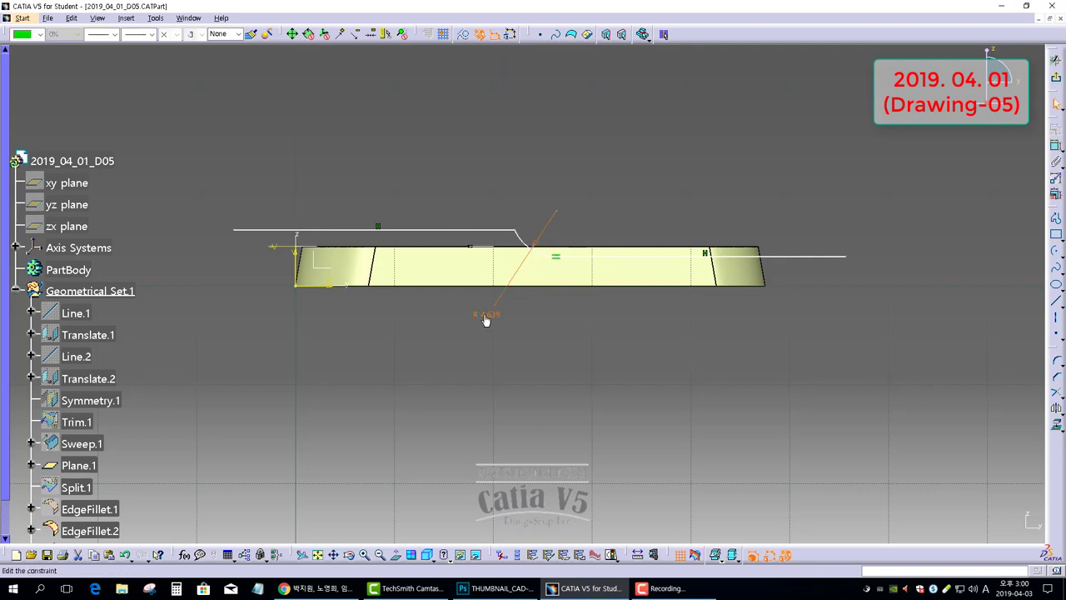
{"action": "double_click", "coordinate": [486, 312]}
{"action": "type", "text": "7.7"}
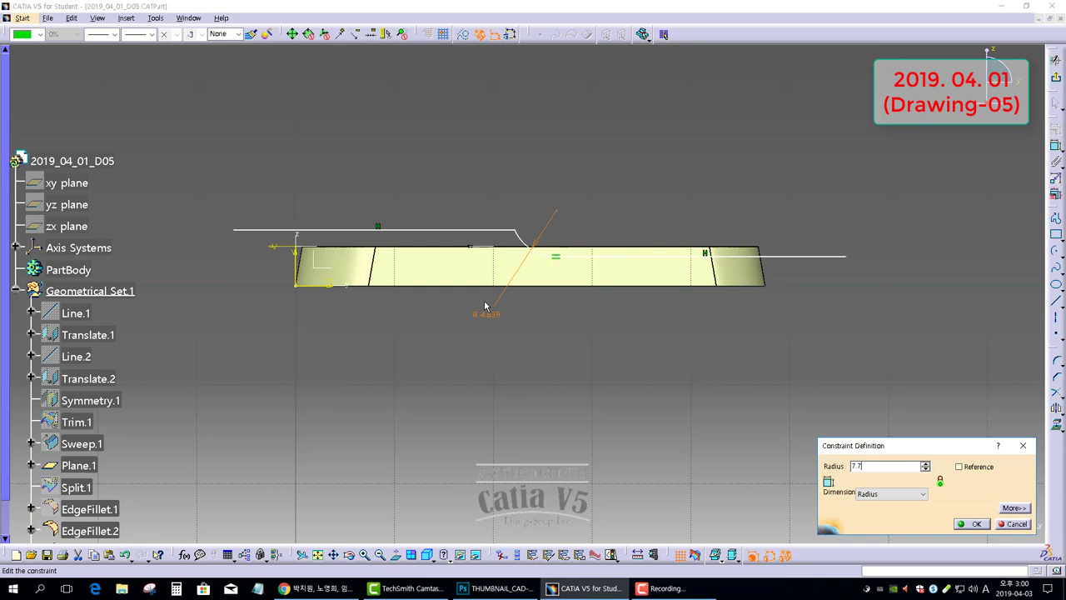
{"action": "key", "text": "Return"}
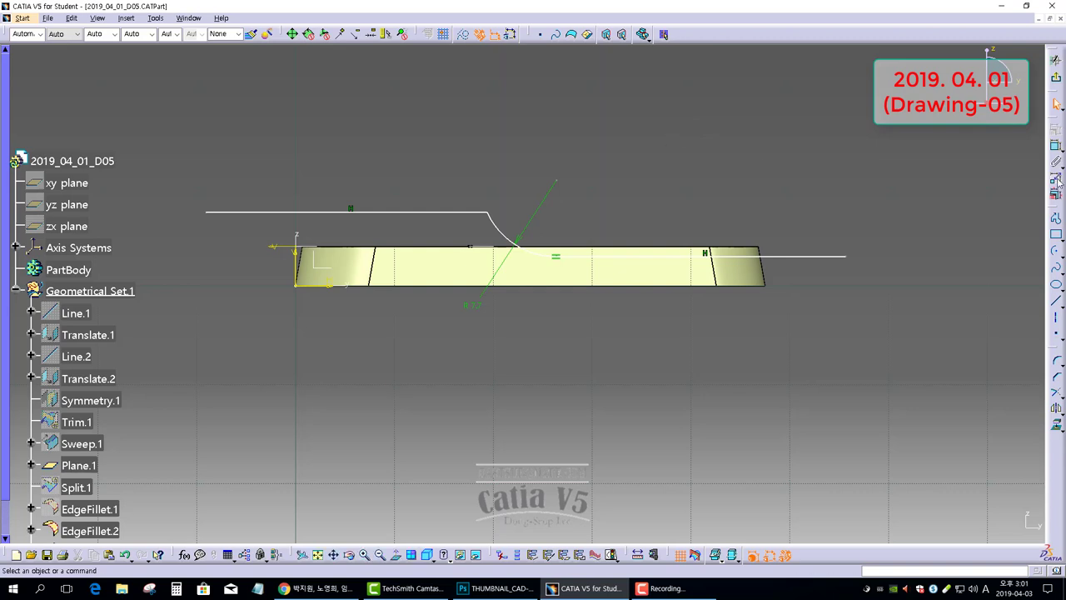
Step: Make the upper horizontal line coincident with the horizontal reference at the level of the wall's upper edge
{"action": "left_click", "coordinate": [1056, 146]}
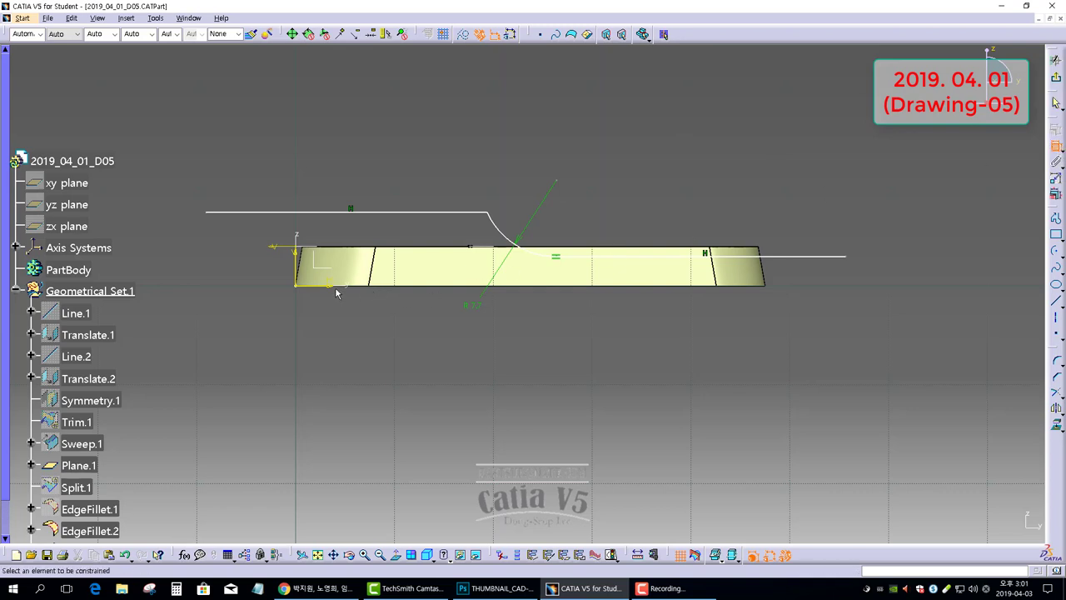
{"action": "left_click", "coordinate": [348, 212]}
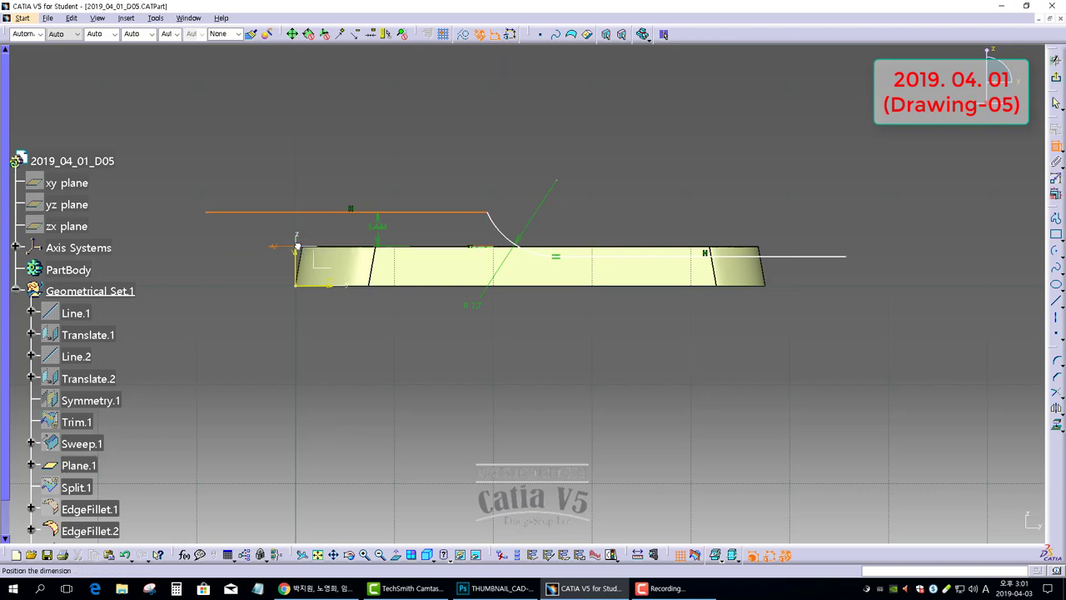
{"action": "right_click", "coordinate": [214, 238]}
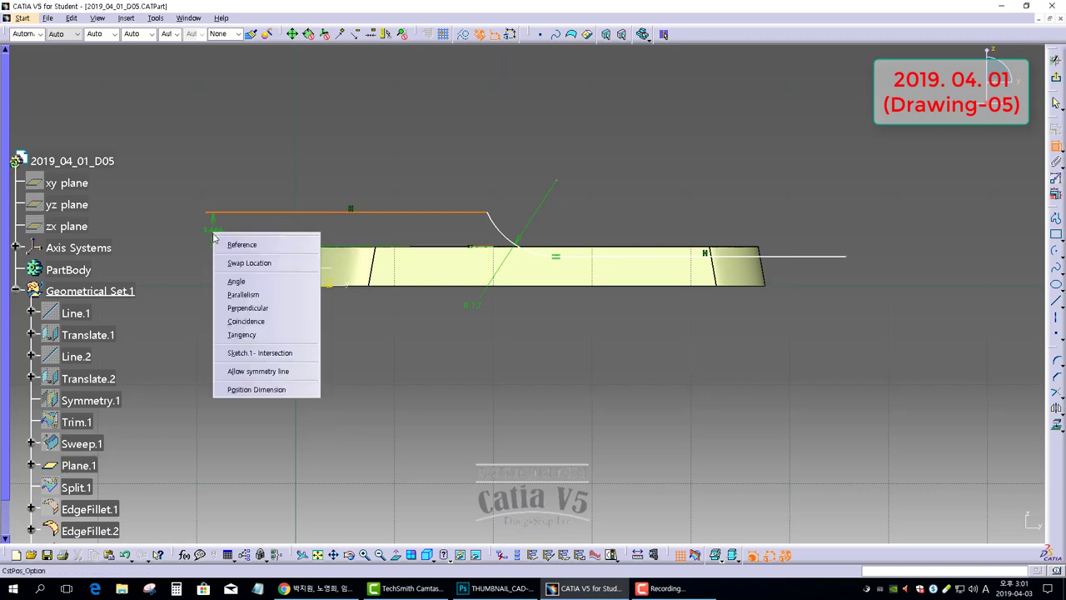
{"action": "left_click", "coordinate": [246, 321]}
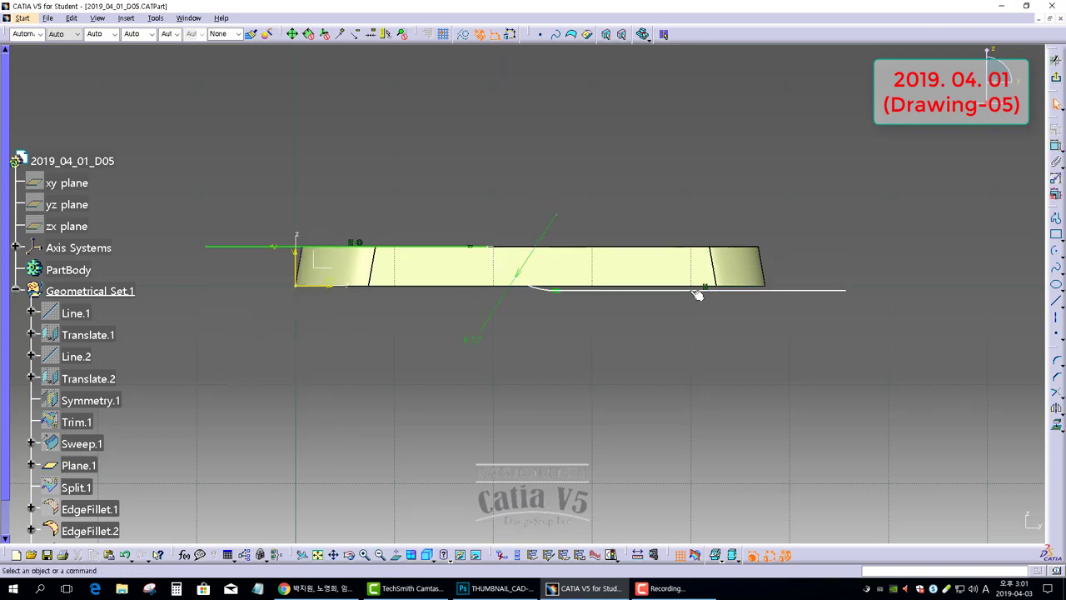
Step: Move the lower horizontal line to about mid-height of the wall and constrain it 2 mm above the horizontal axis
{"action": "left_click_drag", "start_coordinate": [696, 291], "coordinate": [683, 266]}
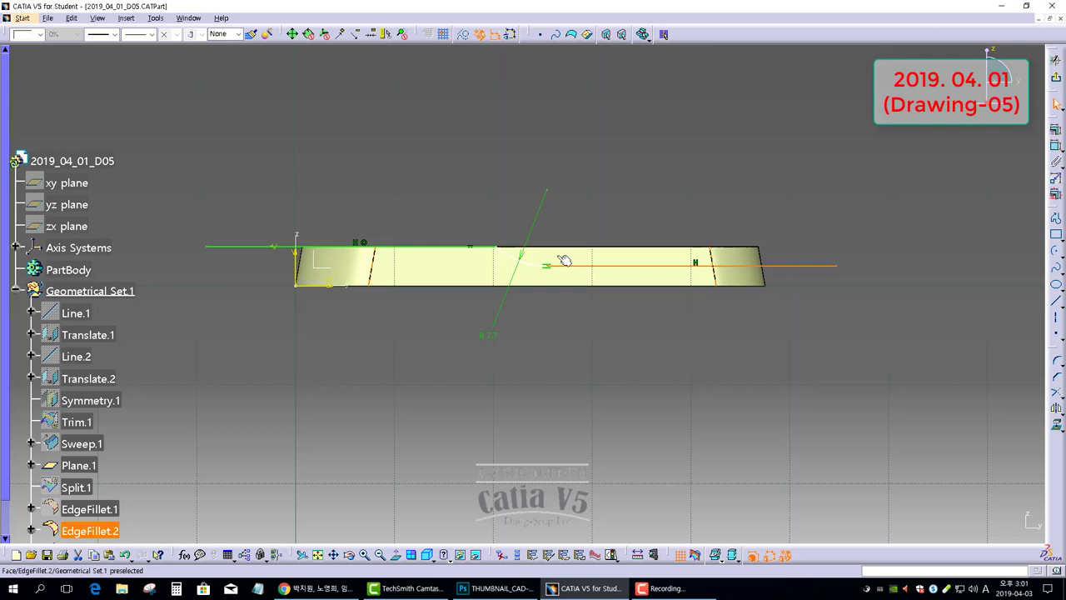
{"action": "left_click", "coordinate": [1056, 146]}
{"action": "left_click", "coordinate": [820, 266]}
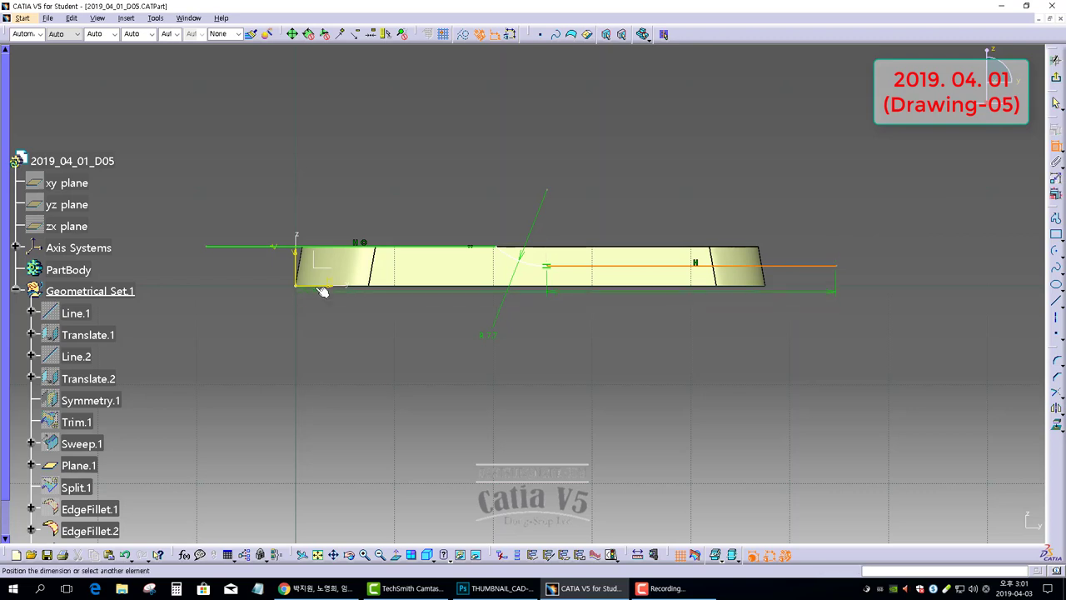
{"action": "left_click", "coordinate": [325, 287]}
{"action": "left_click", "coordinate": [869, 267]}
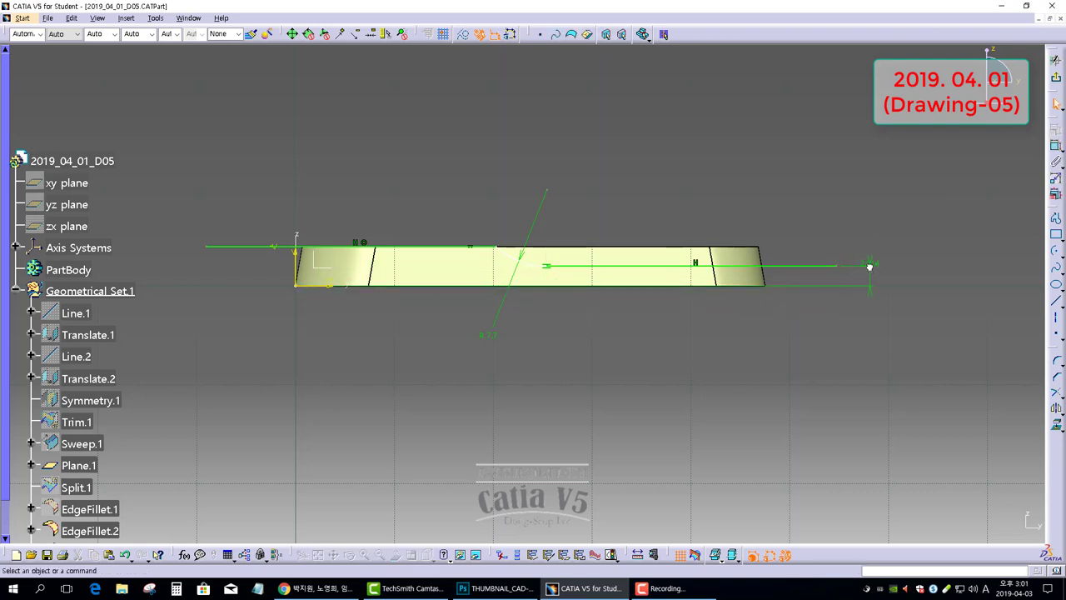
{"action": "double_click", "coordinate": [870, 265]}
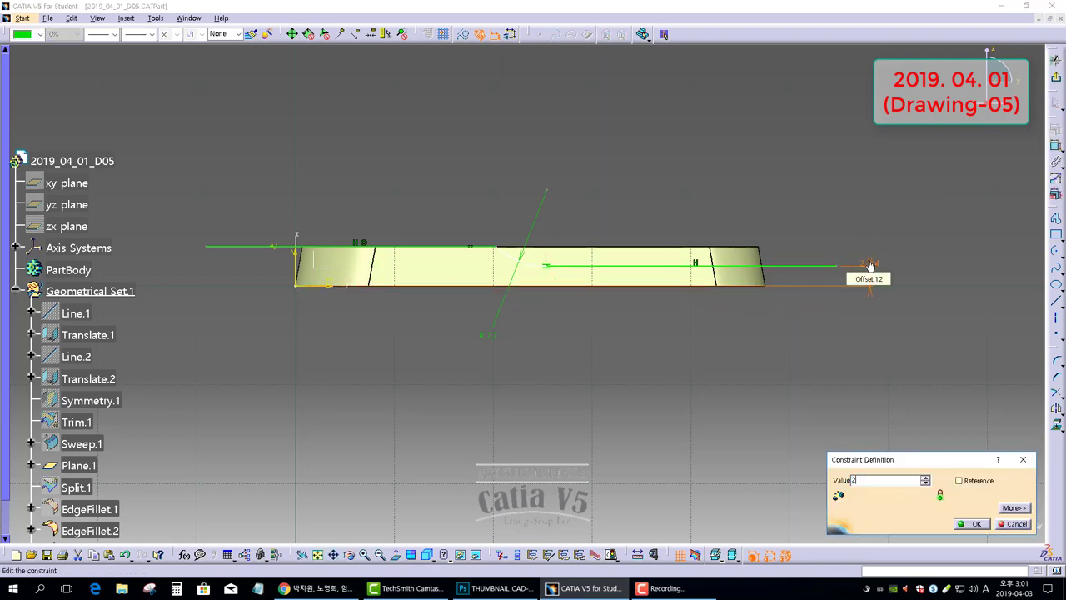
{"action": "key", "text": "Return"}
{"action": "left_click", "coordinate": [966, 142]}
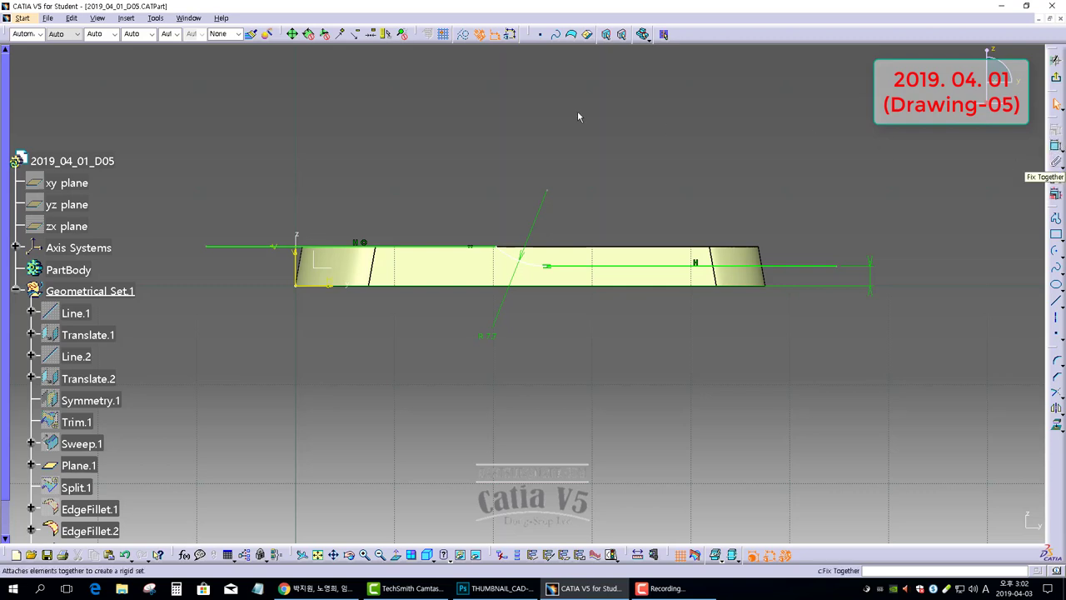
Step: Constrain the upper line's inner end 20 mm from the vertical axis and exit the sketch
{"action": "left_click", "coordinate": [1054, 147]}
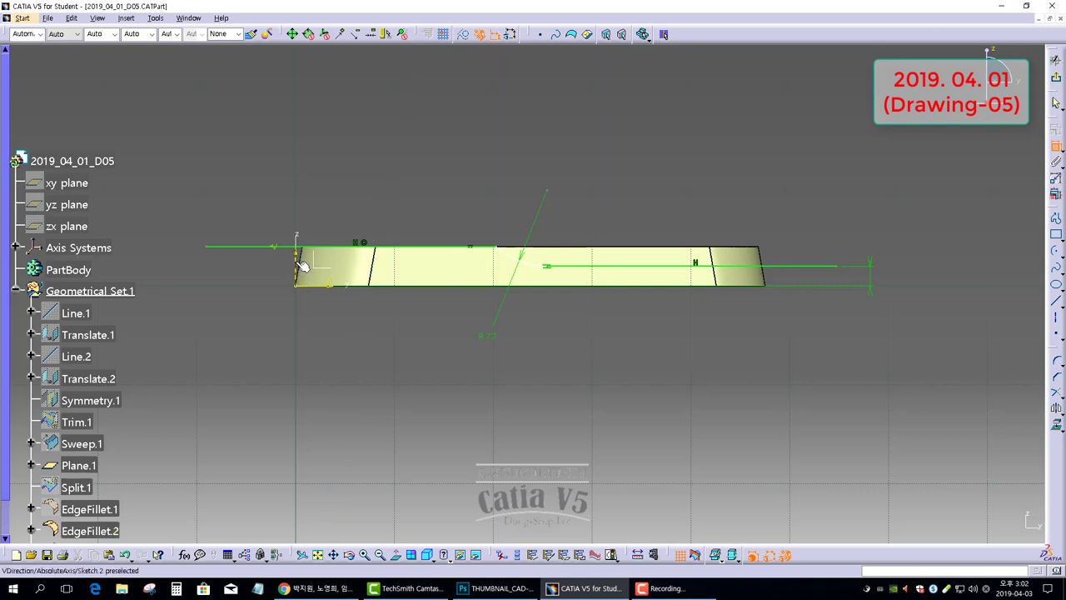
{"action": "left_click", "coordinate": [302, 265]}
{"action": "left_click", "coordinate": [497, 247]}
{"action": "left_click", "coordinate": [408, 193]}
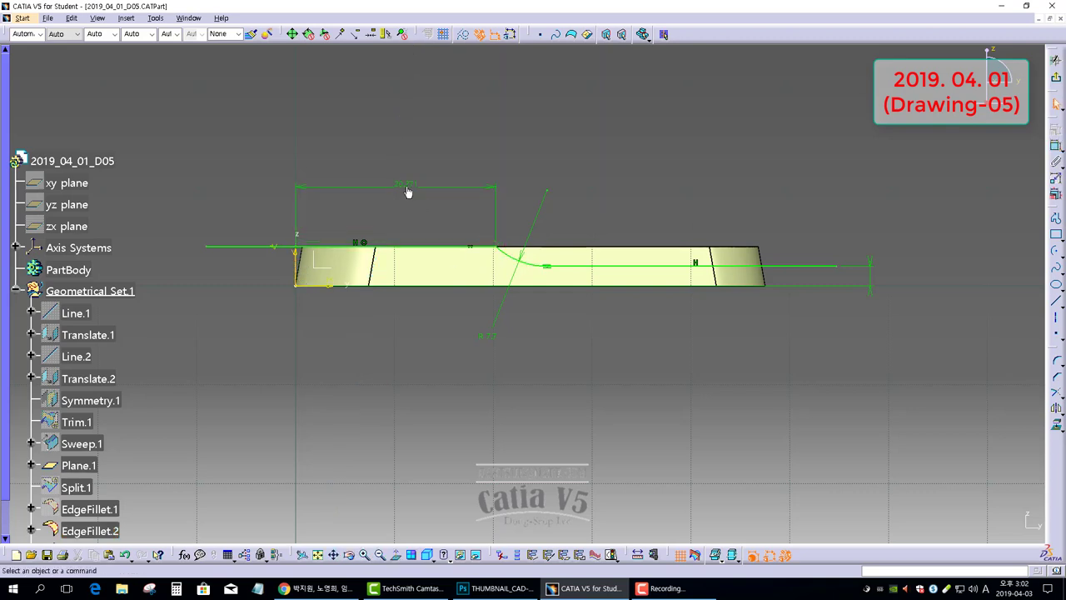
{"action": "double_click", "coordinate": [414, 185]}
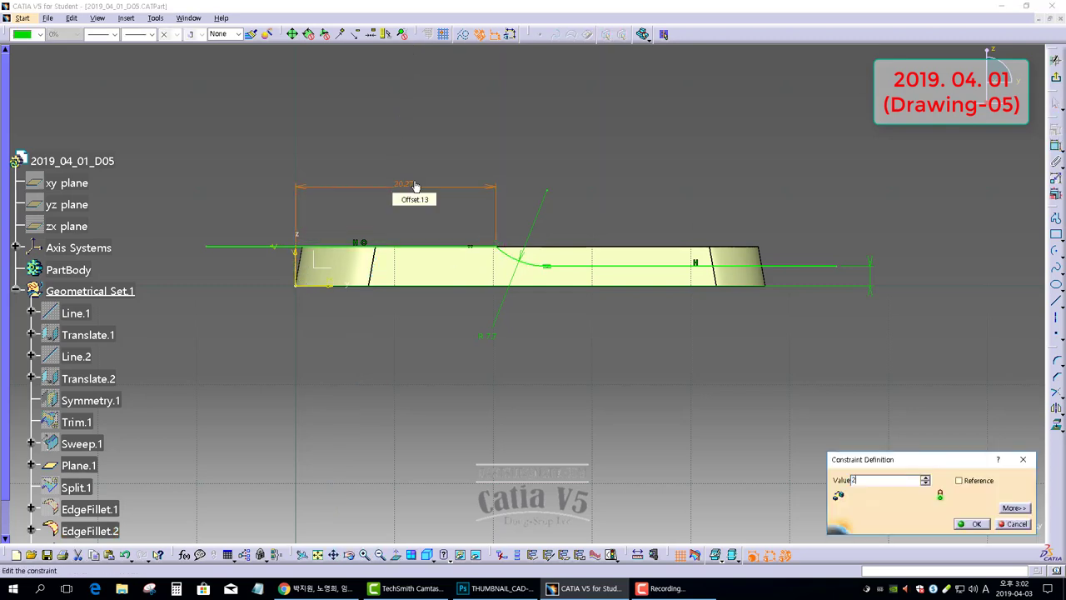
{"action": "key", "text": "Return"}
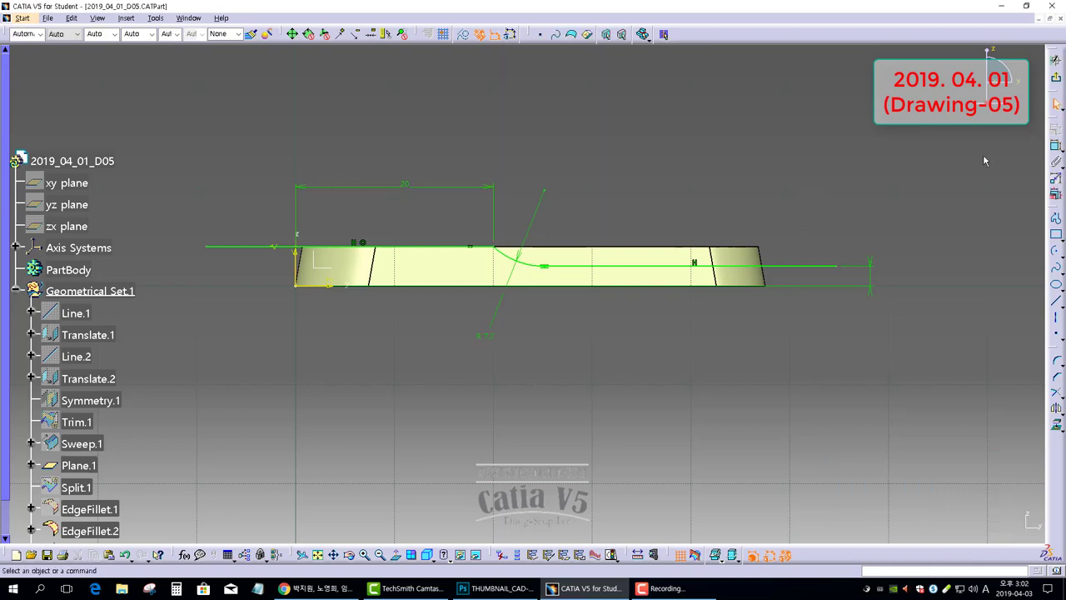
{"action": "left_click", "coordinate": [1056, 77]}
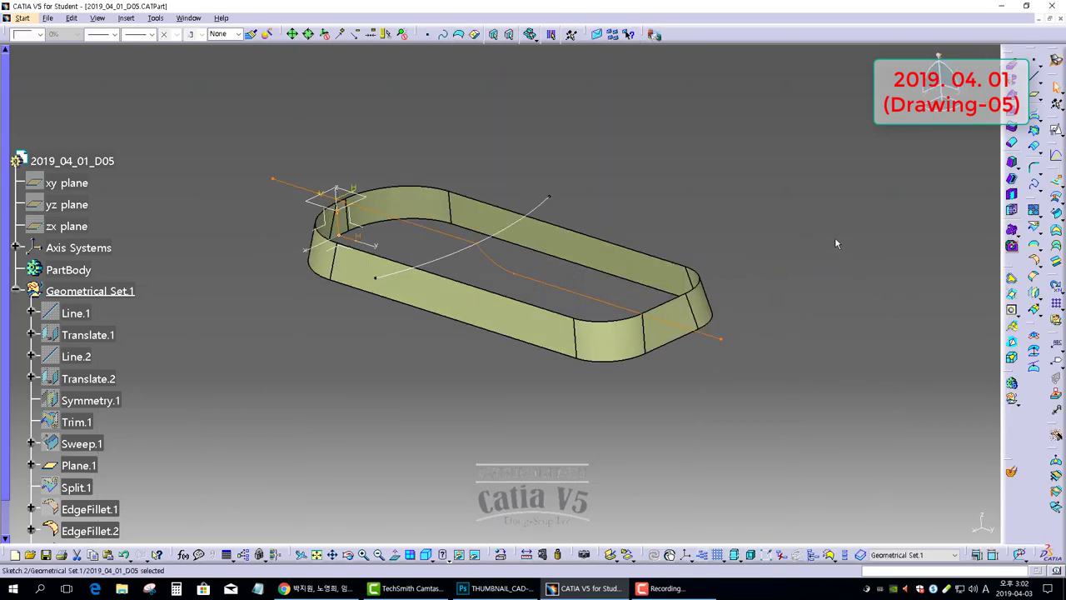
Step: Set up an explicit sweep with the stepped sketch as profile and the arc sketch as guide curve, and preview it
{"action": "middle_click_drag", "start_coordinate": [661, 248], "coordinate": [566, 287]}
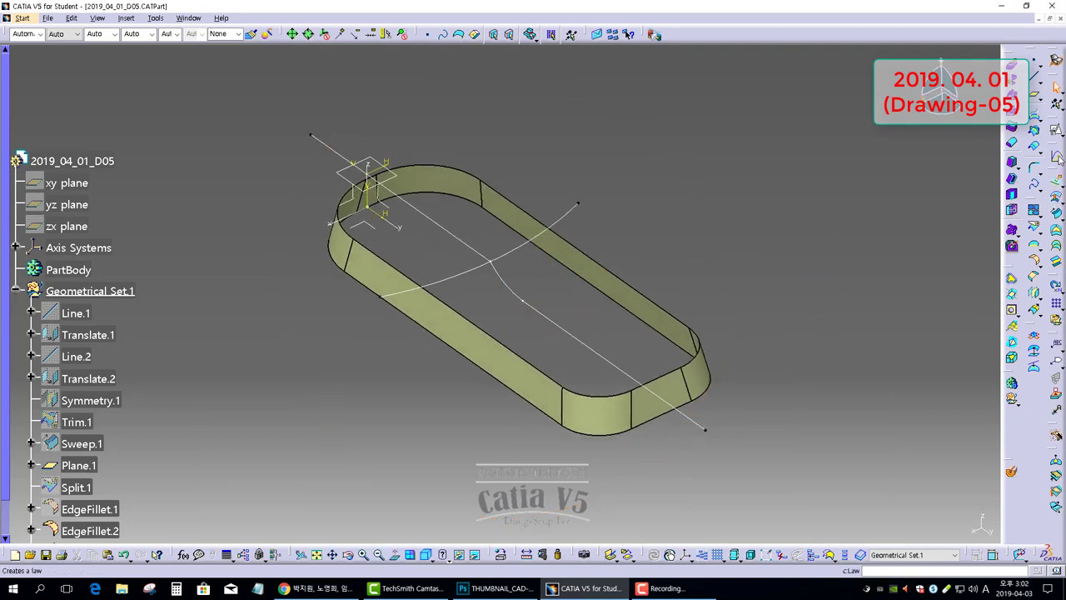
{"action": "left_click", "coordinate": [1056, 229]}
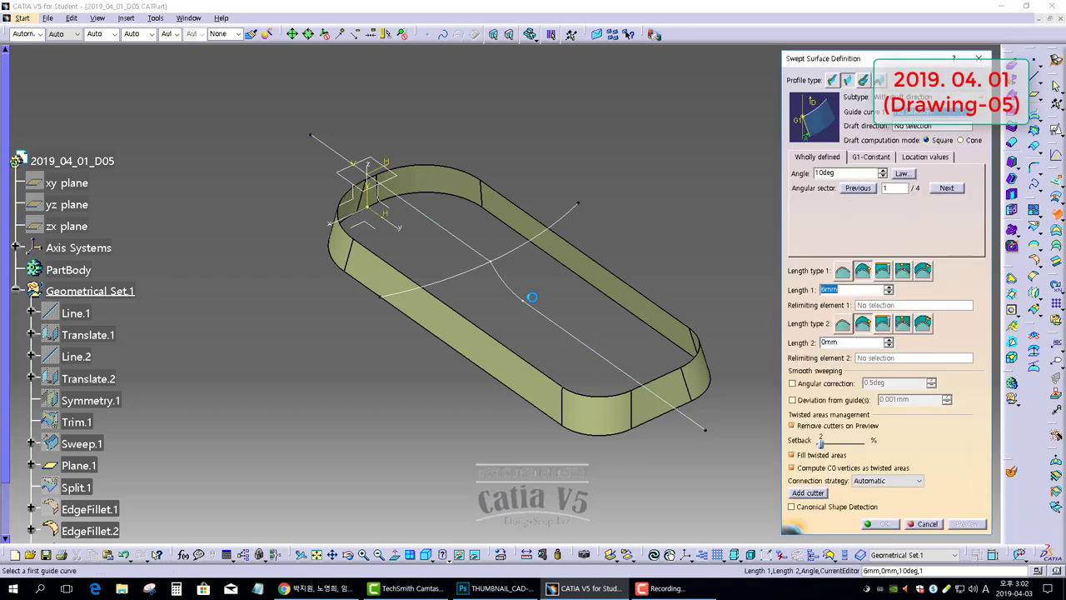
{"action": "left_click", "coordinate": [834, 82]}
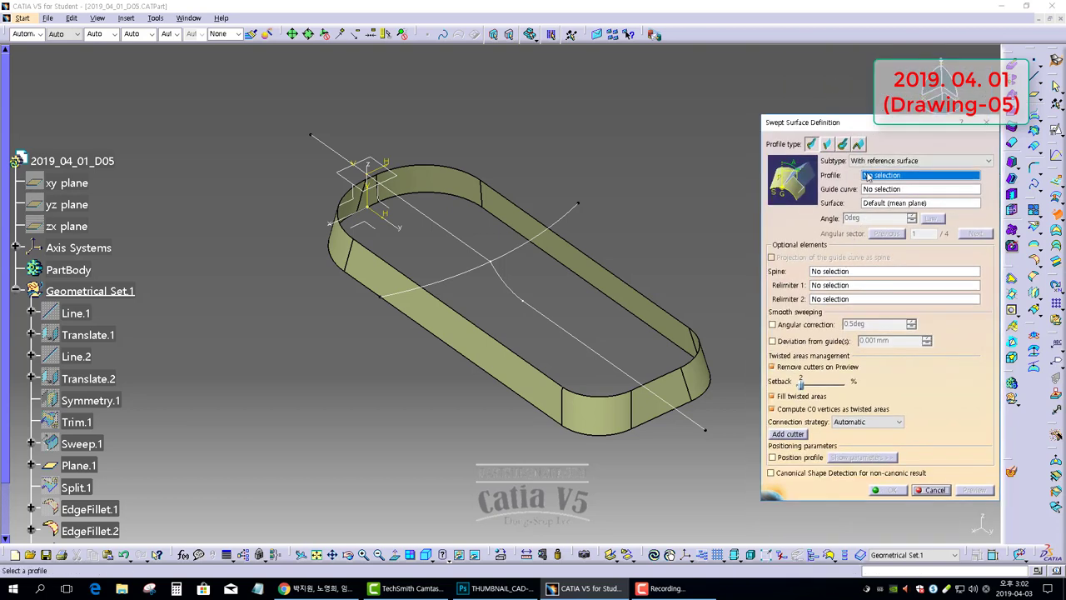
{"action": "left_click", "coordinate": [506, 289]}
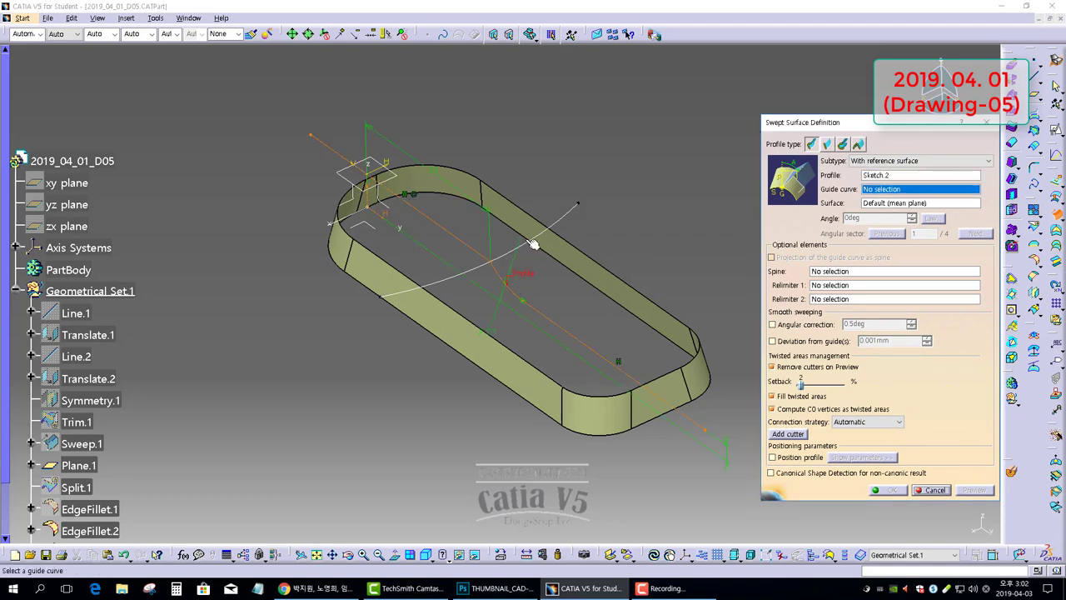
{"action": "left_click", "coordinate": [660, 297]}
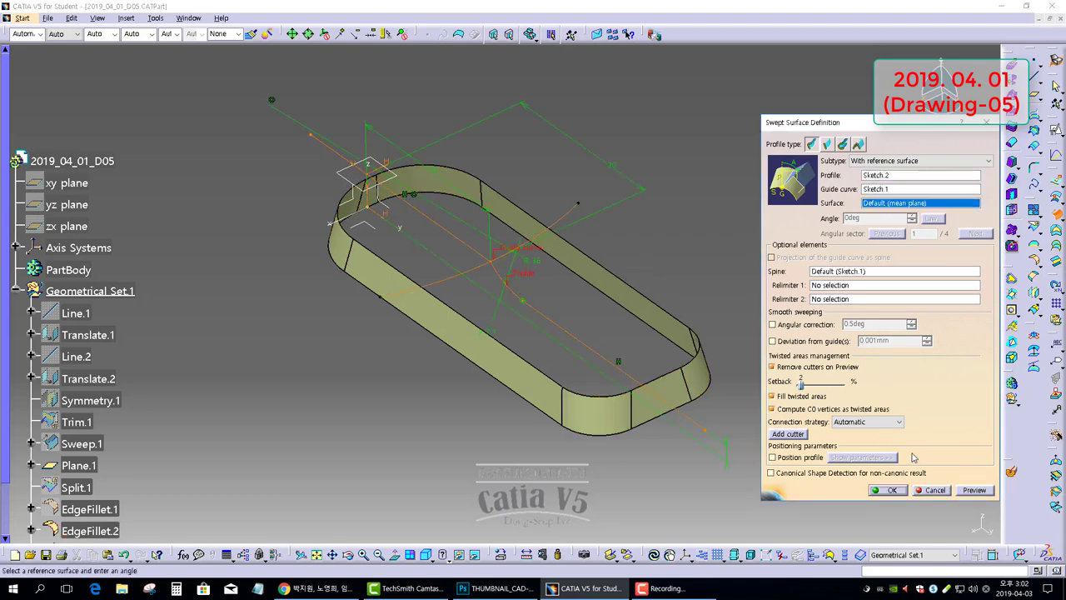
{"action": "left_click", "coordinate": [973, 490]}
Step: Set the X Axis as the sweep's spine, preview the surface and create it
{"action": "middle_click_drag", "start_coordinate": [500, 275], "coordinate": [542, 282]}
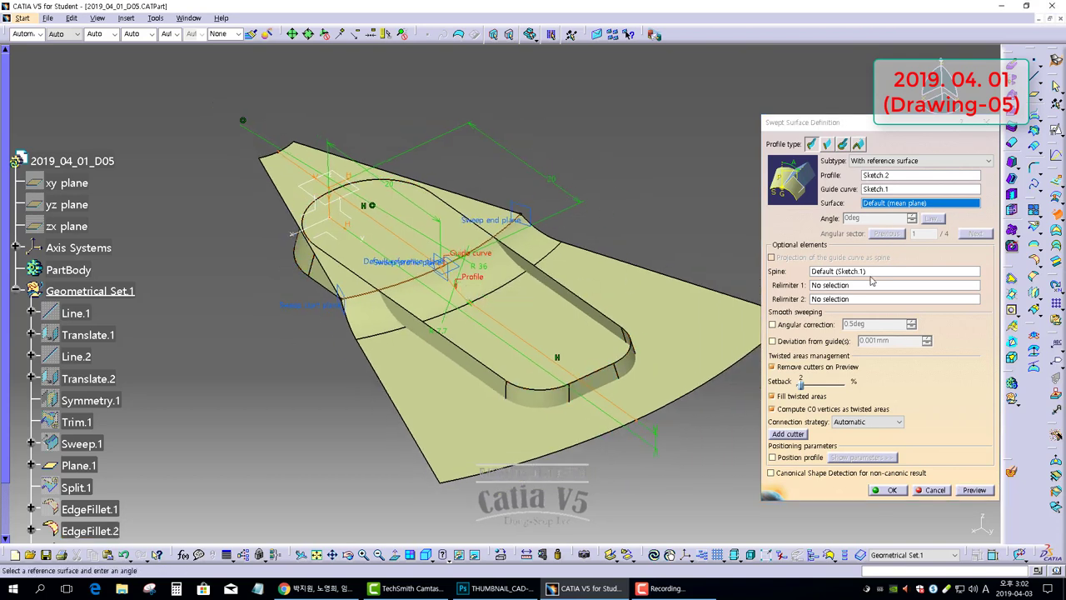
{"action": "left_click", "coordinate": [851, 273]}
{"action": "right_click", "coordinate": [851, 273]}
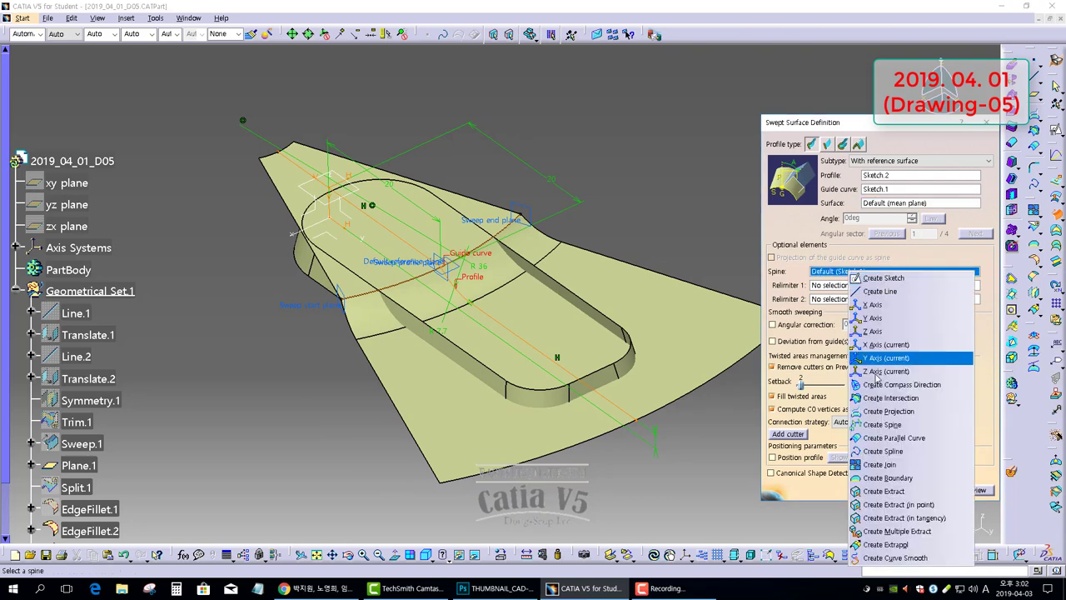
{"action": "left_click", "coordinate": [875, 304]}
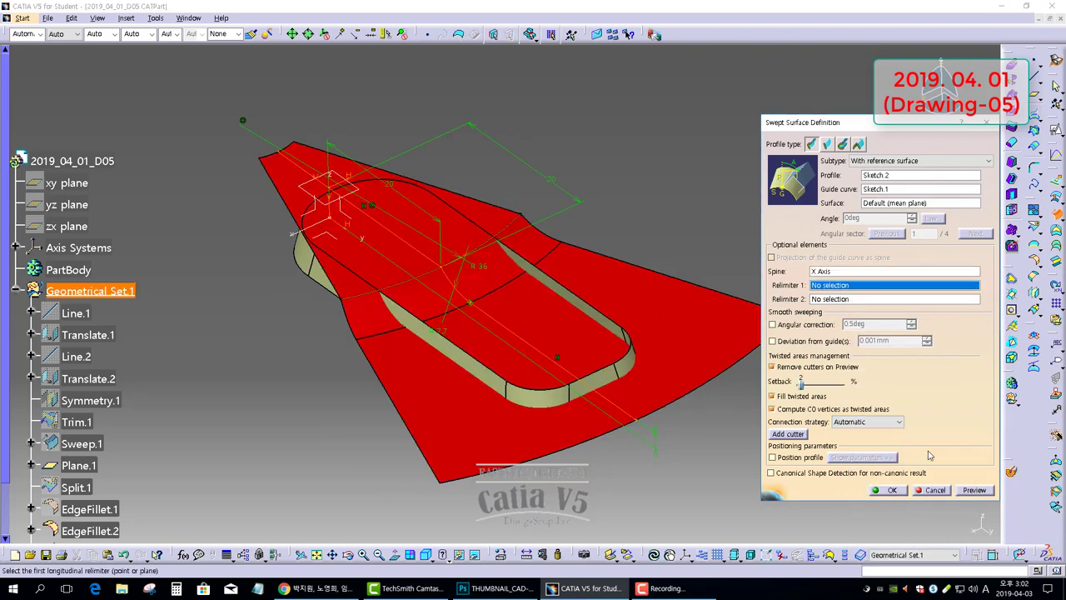
{"action": "left_click", "coordinate": [968, 492]}
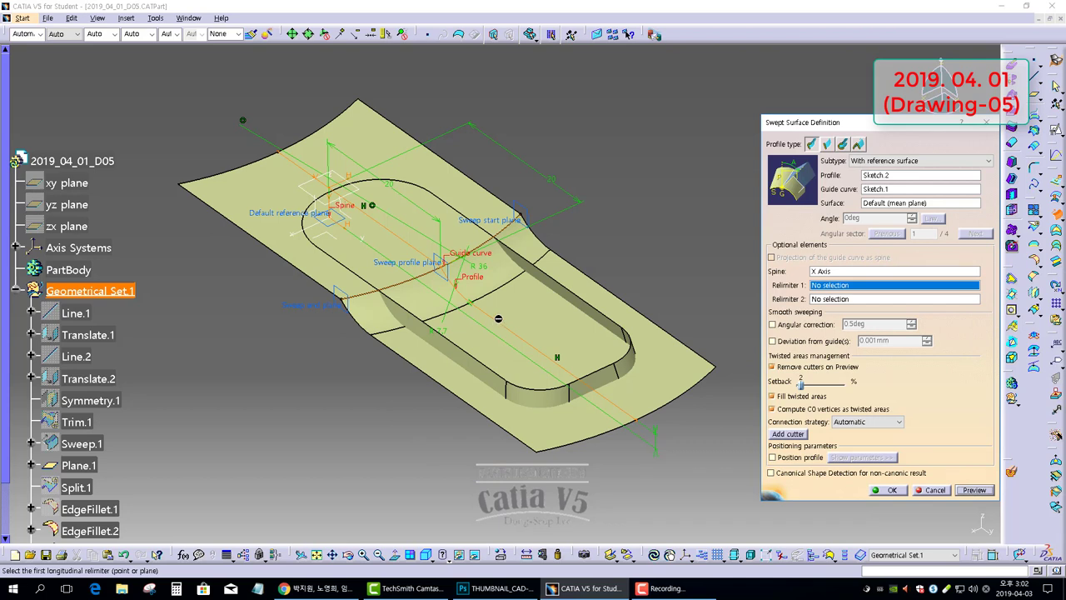
{"action": "left_click", "coordinate": [890, 490]}
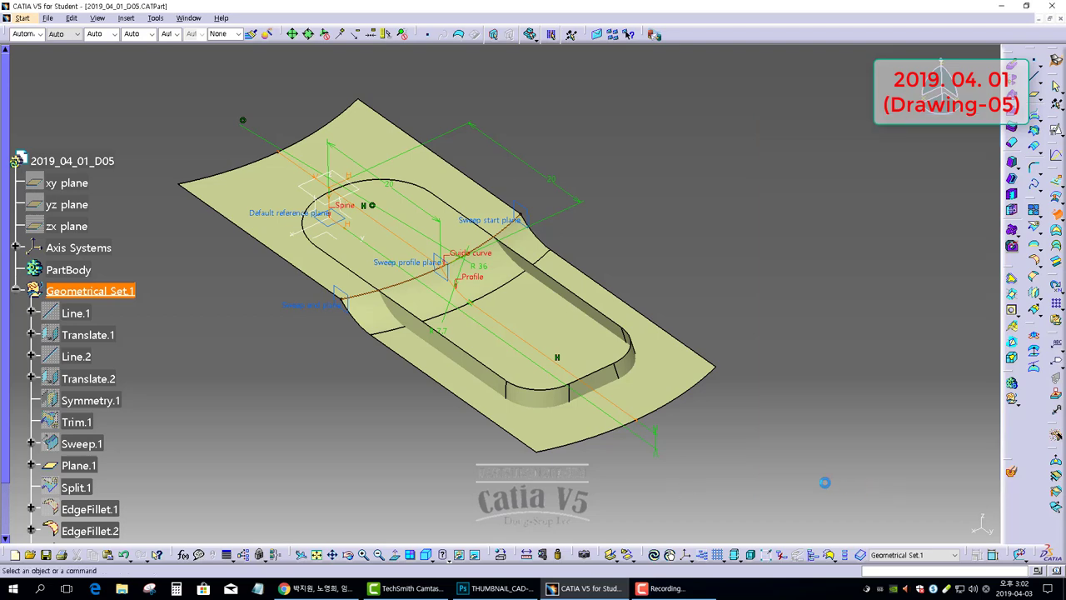
Step: Create another positioned sketch on the yz plane of the absolute axis system
{"action": "middle_click_drag", "start_coordinate": [392, 292], "coordinate": [475, 291]}
{"action": "middle_click_drag", "start_coordinate": [476, 291], "coordinate": [459, 277]}
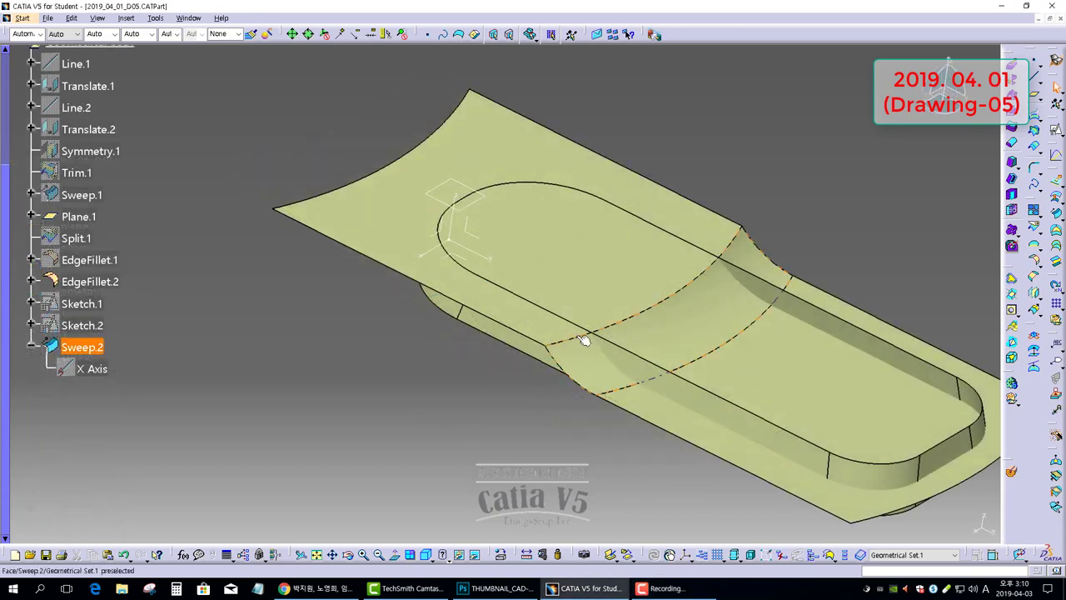
{"action": "middle_click_drag", "start_coordinate": [588, 340], "coordinate": [537, 354]}
{"action": "left_click", "coordinate": [796, 159]}
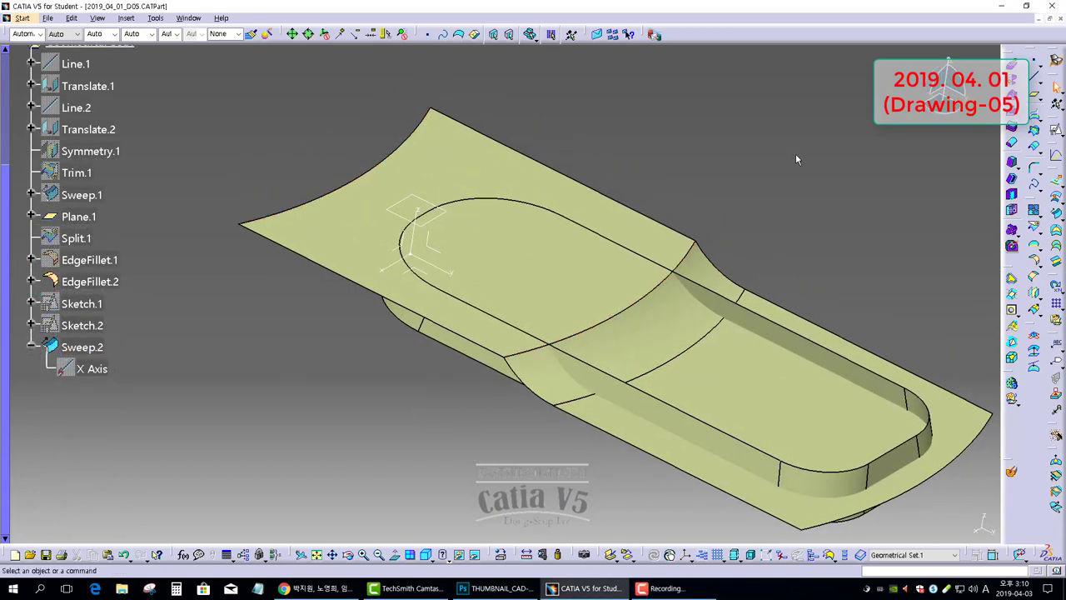
{"action": "left_click", "coordinate": [1052, 131]}
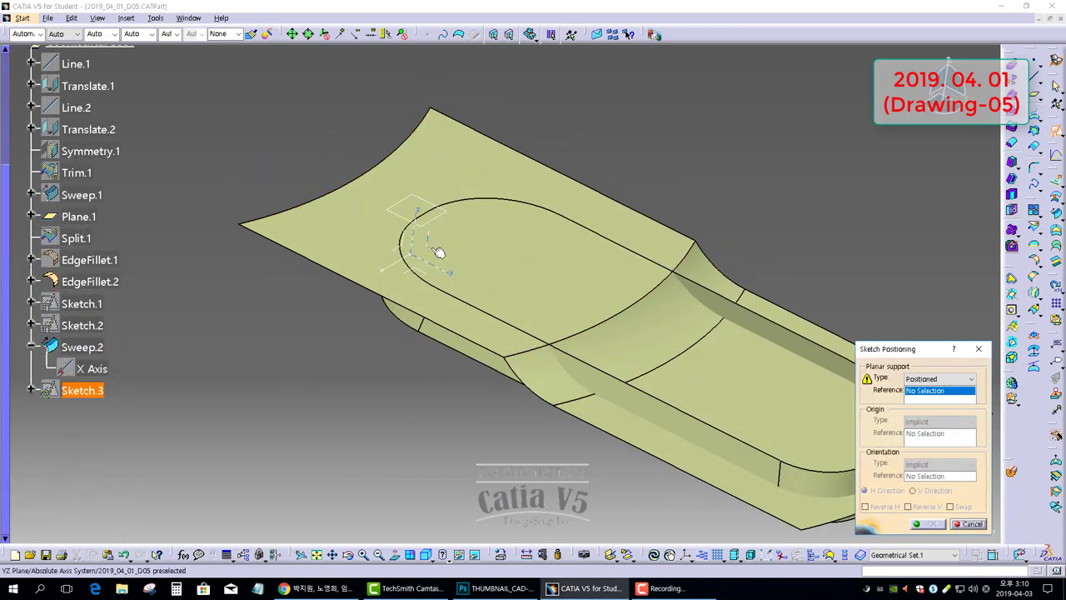
{"action": "left_click", "coordinate": [932, 524]}
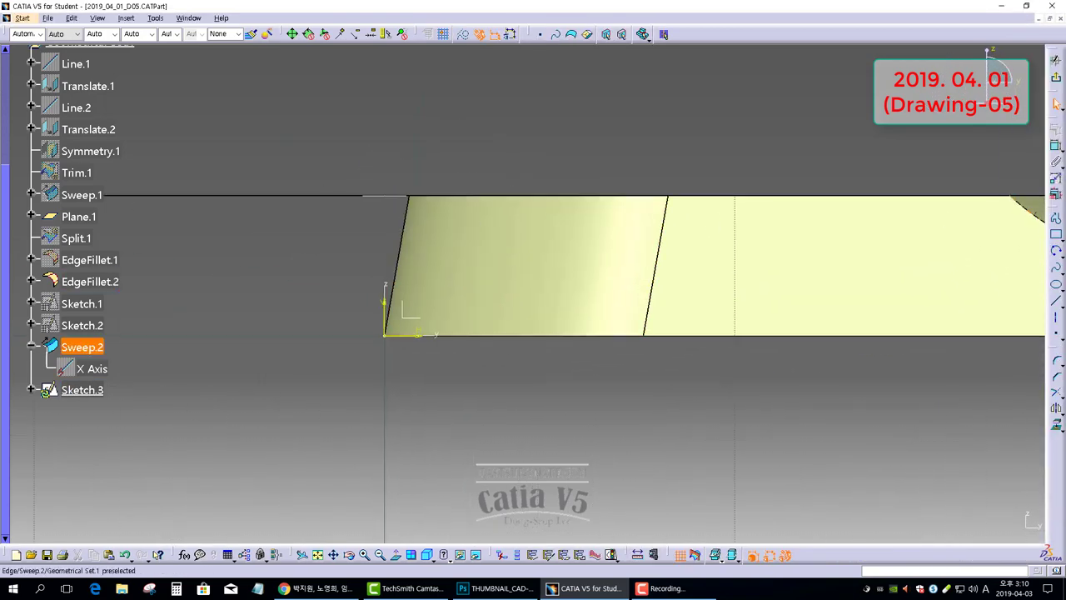
Step: Sketch a three-point arc inside the wall's upper corner at the origin end, curving down towards the slanted edge
{"action": "left_click", "coordinate": [1057, 252]}
{"action": "left_click", "coordinate": [473, 209]}
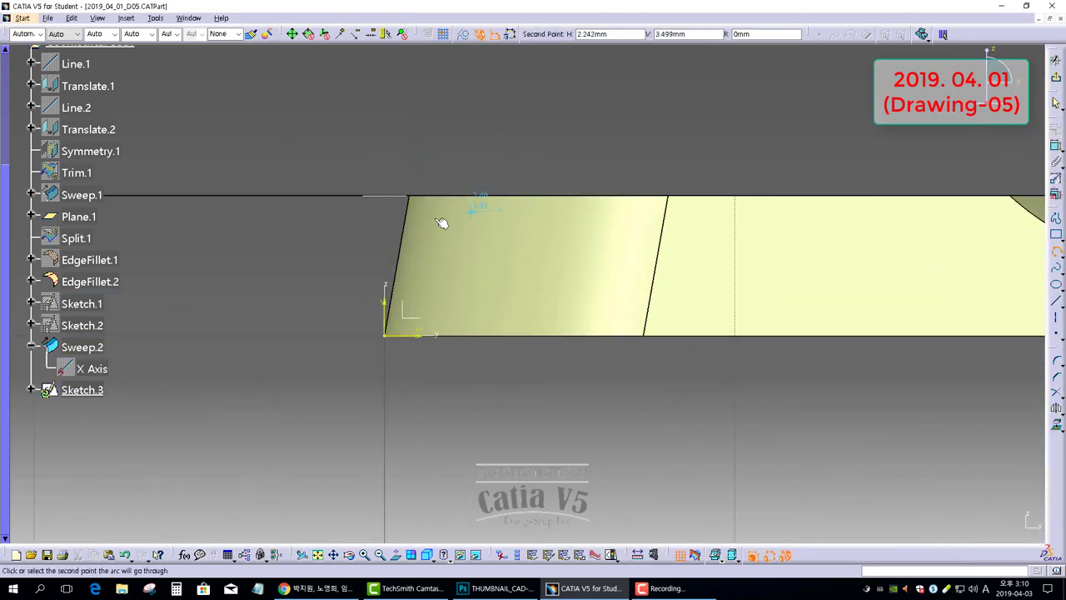
{"action": "left_click", "coordinate": [443, 241]}
{"action": "left_click", "coordinate": [411, 289]}
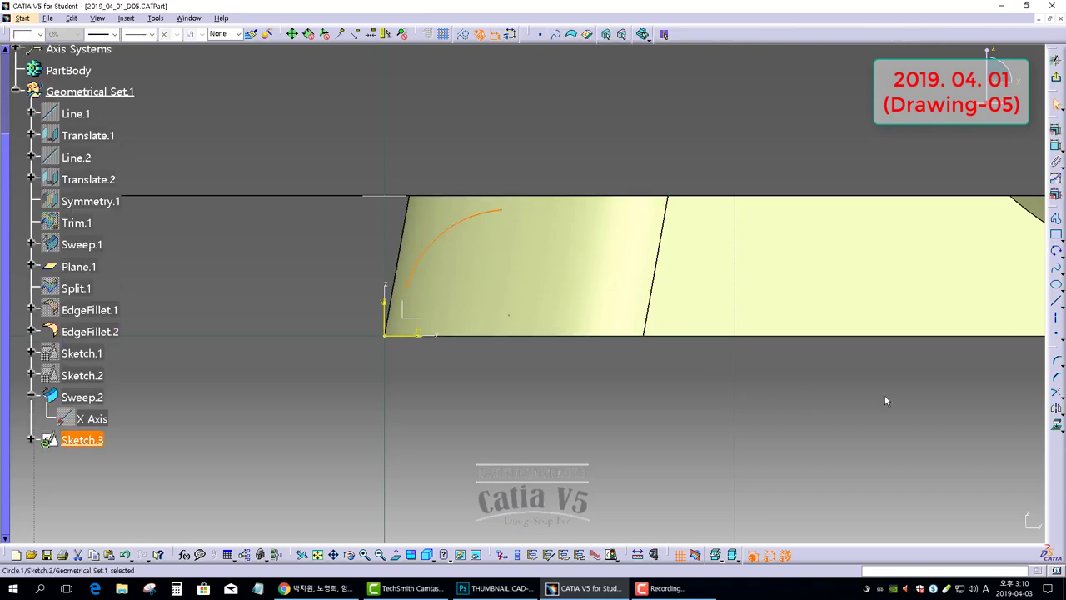
{"action": "left_click", "coordinate": [876, 122]}
Step: Make the arc's upper end coincident with the wall's top edge and its lower end coincident with the slanted end edge
{"action": "left_click", "coordinate": [1056, 146]}
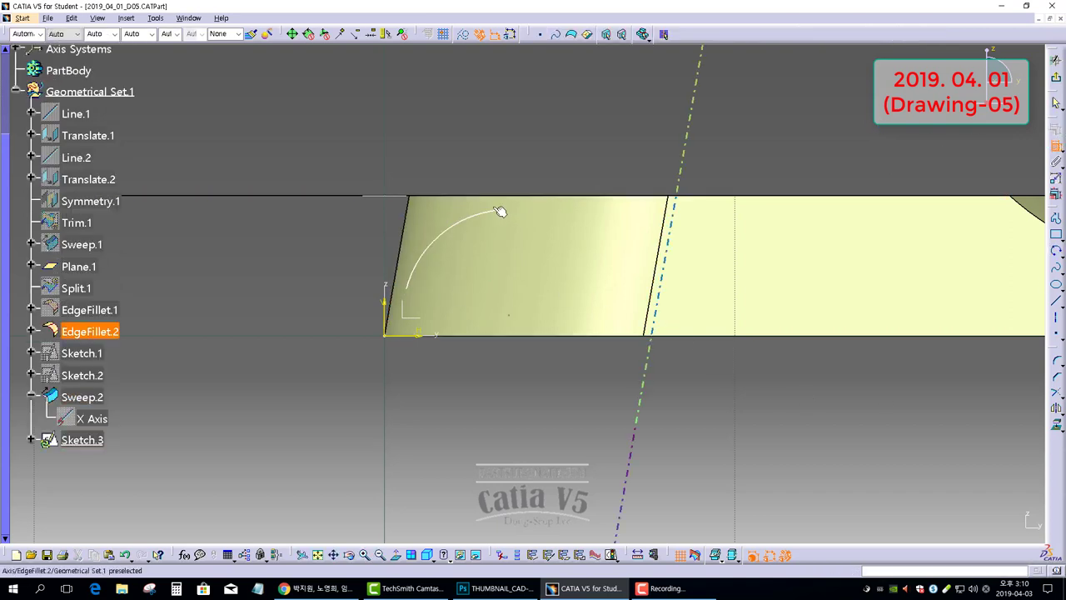
{"action": "left_click", "coordinate": [525, 197]}
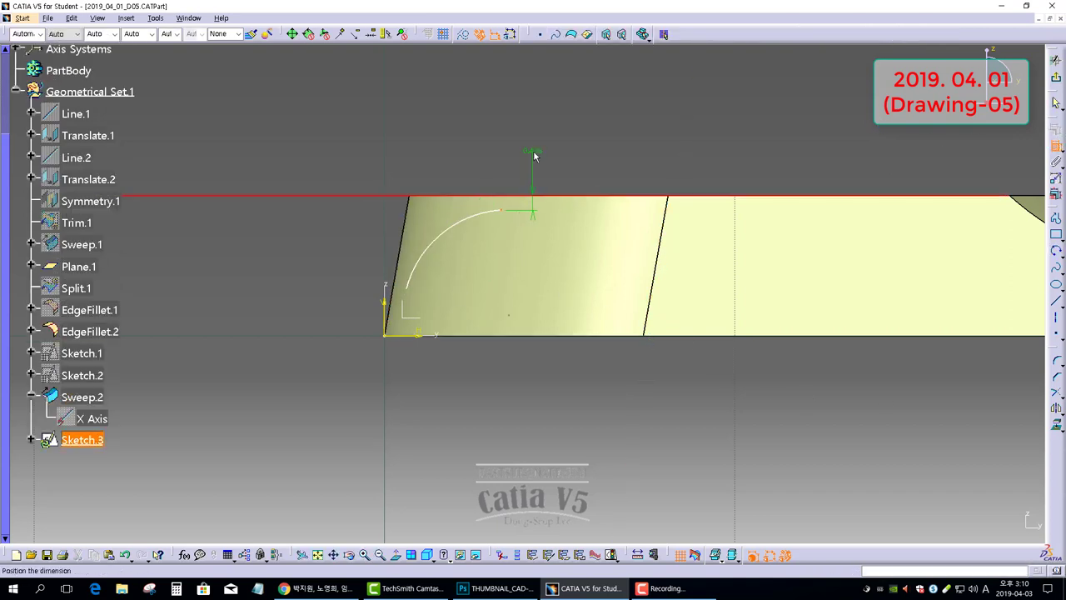
{"action": "right_click", "coordinate": [534, 153]}
{"action": "left_click", "coordinate": [555, 203]}
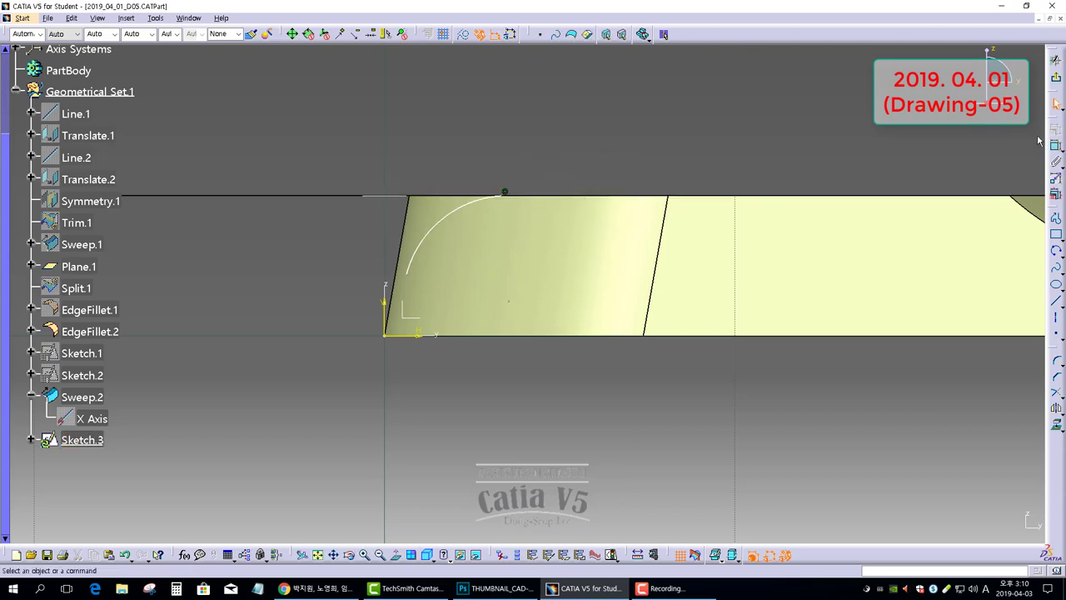
{"action": "left_click", "coordinate": [405, 273]}
{"action": "left_click", "coordinate": [395, 287]}
{"action": "right_click", "coordinate": [350, 240]}
{"action": "left_click", "coordinate": [381, 286]}
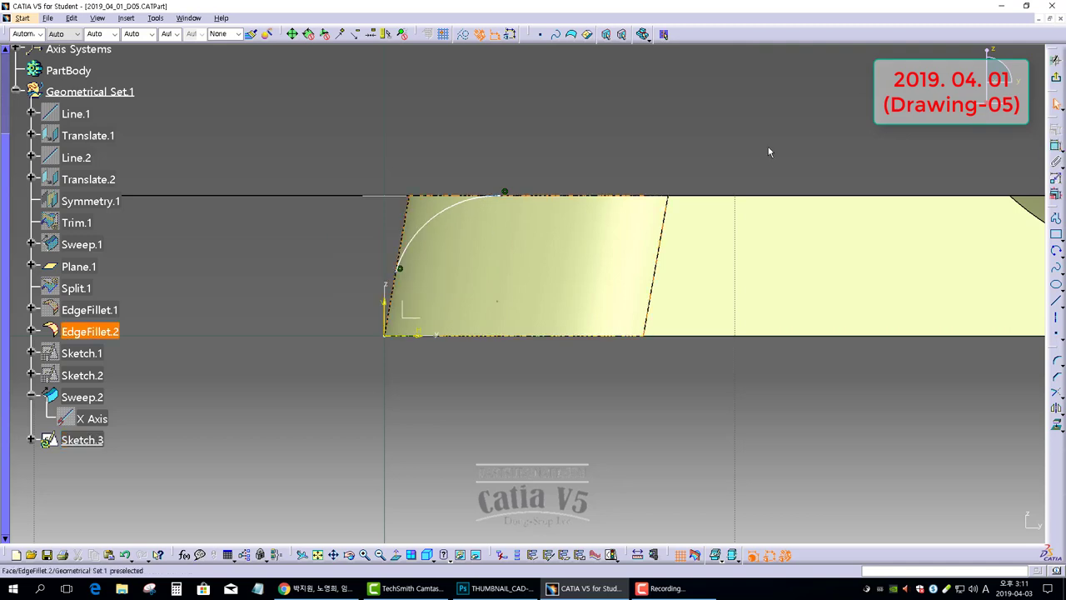
Step: Dimension the corner arc's radius and set it to 10 mm
{"action": "left_click", "coordinate": [446, 212]}
{"action": "left_click", "coordinate": [374, 158]}
{"action": "double_click", "coordinate": [371, 157]}
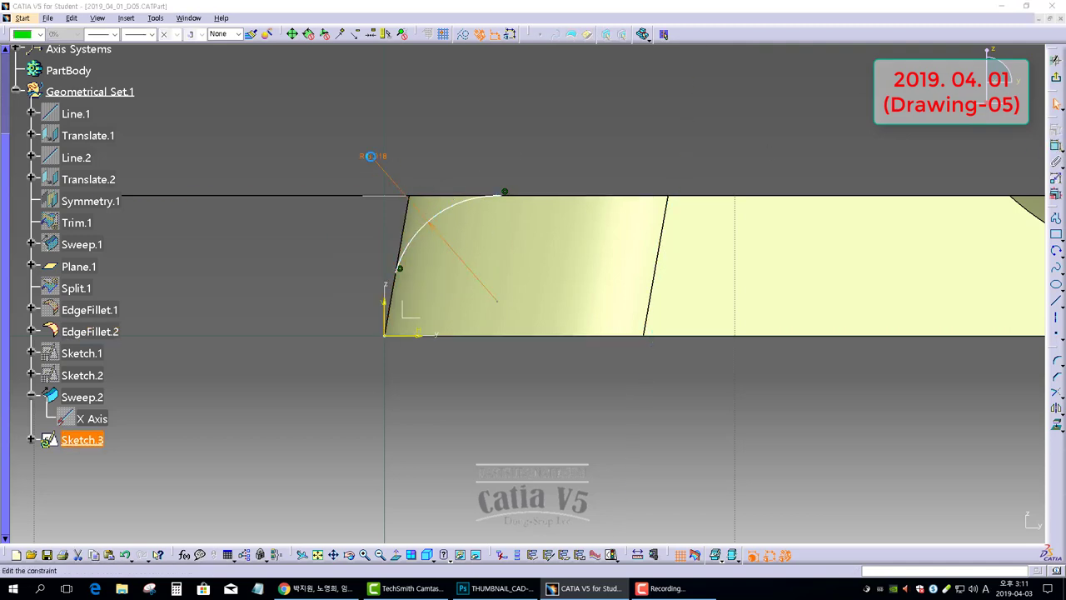
{"action": "double_click", "coordinate": [371, 156]}
{"action": "type", "text": "10"}
{"action": "key", "text": "Return"}
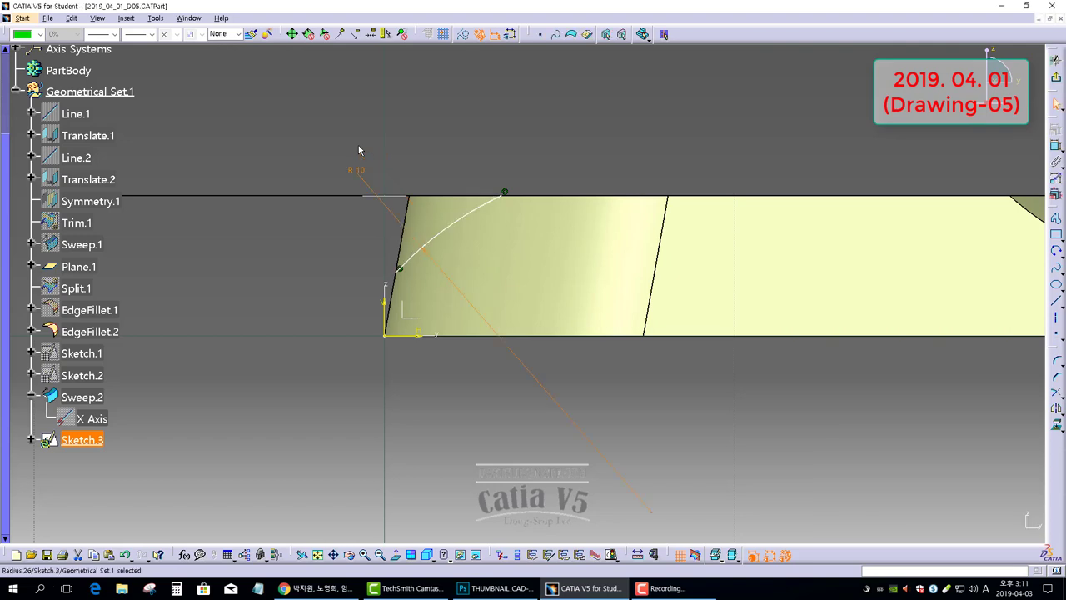
{"action": "left_click", "coordinate": [523, 127]}
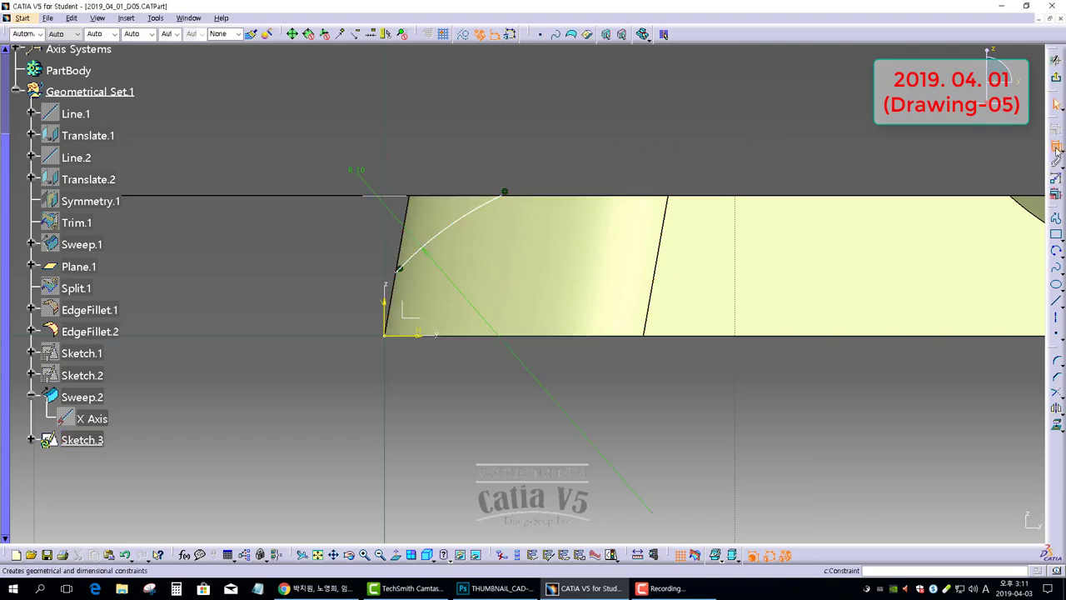
Step: Make the arc tangent to the wall's top edge and pull its upper end back along that edge towards the origin
{"action": "left_click", "coordinate": [503, 200]}
{"action": "left_click", "coordinate": [507, 195]}
{"action": "right_click", "coordinate": [522, 165]}
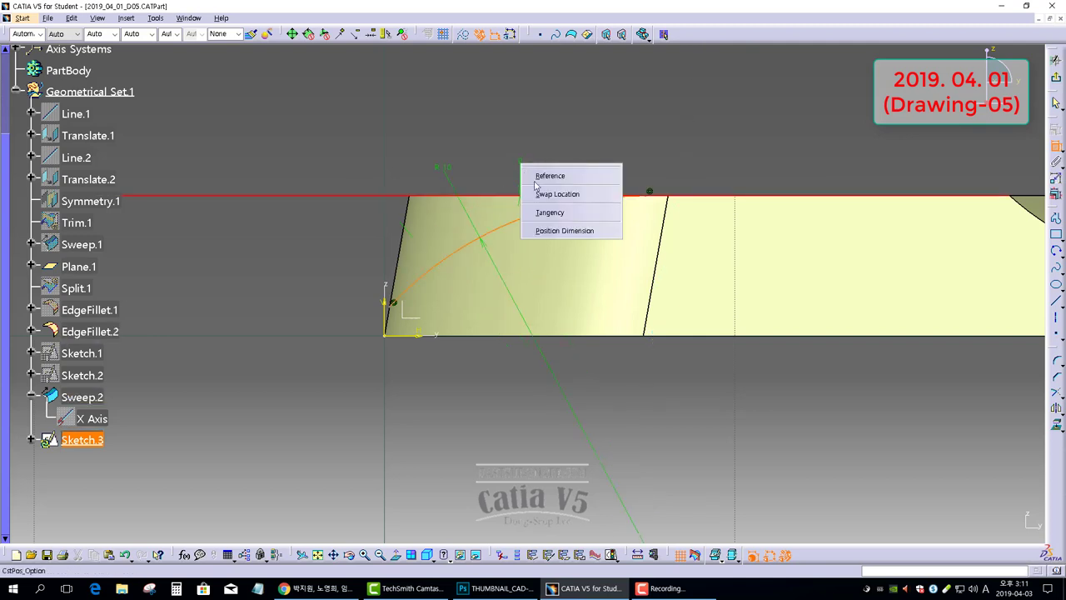
{"action": "left_click", "coordinate": [550, 212]}
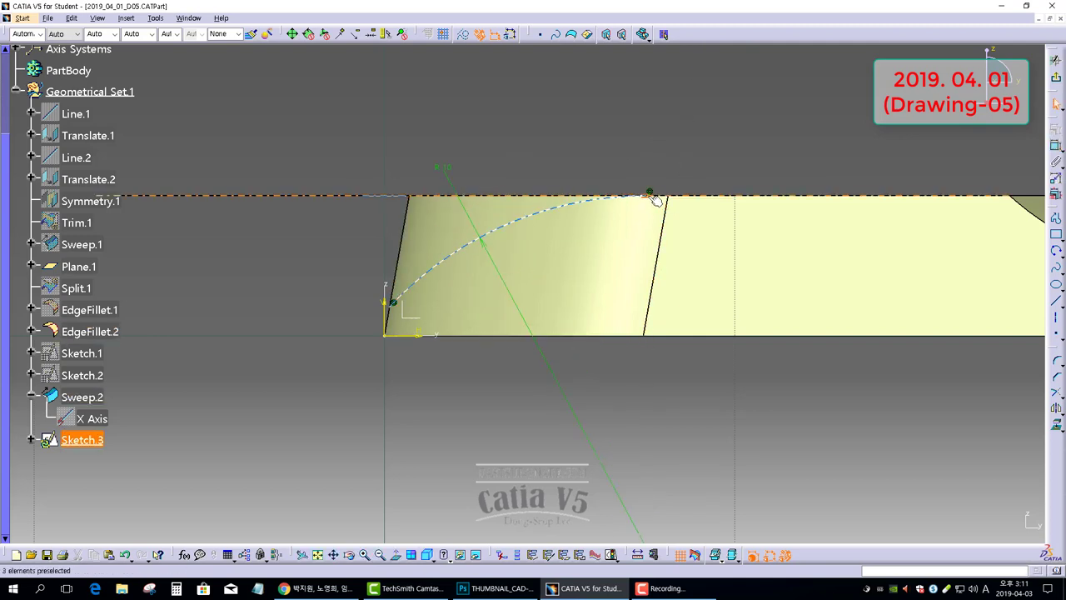
{"action": "left_click_drag", "start_coordinate": [652, 199], "coordinate": [563, 194]}
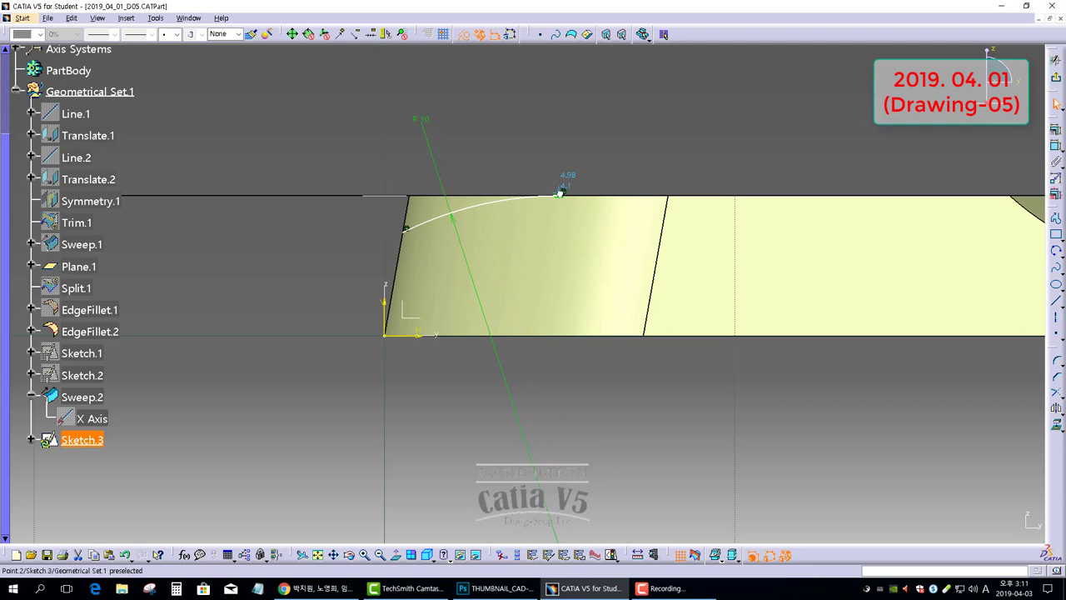
{"action": "left_click", "coordinate": [771, 144]}
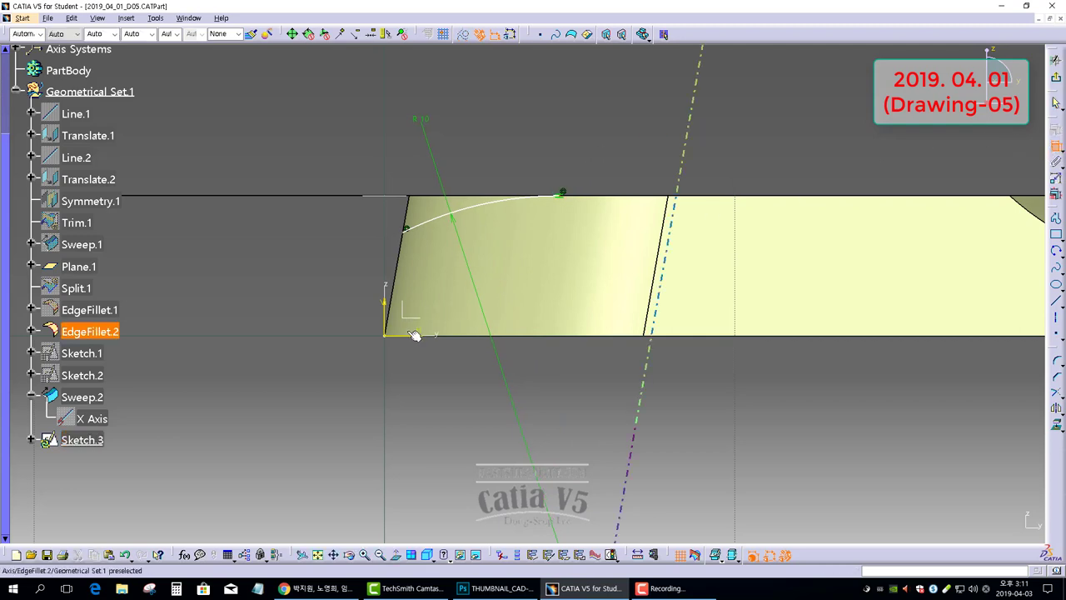
Step: Dimension the height of the arc's lower end above the horizontal axis and set it to 2.3 mm
{"action": "left_click", "coordinate": [405, 233]}
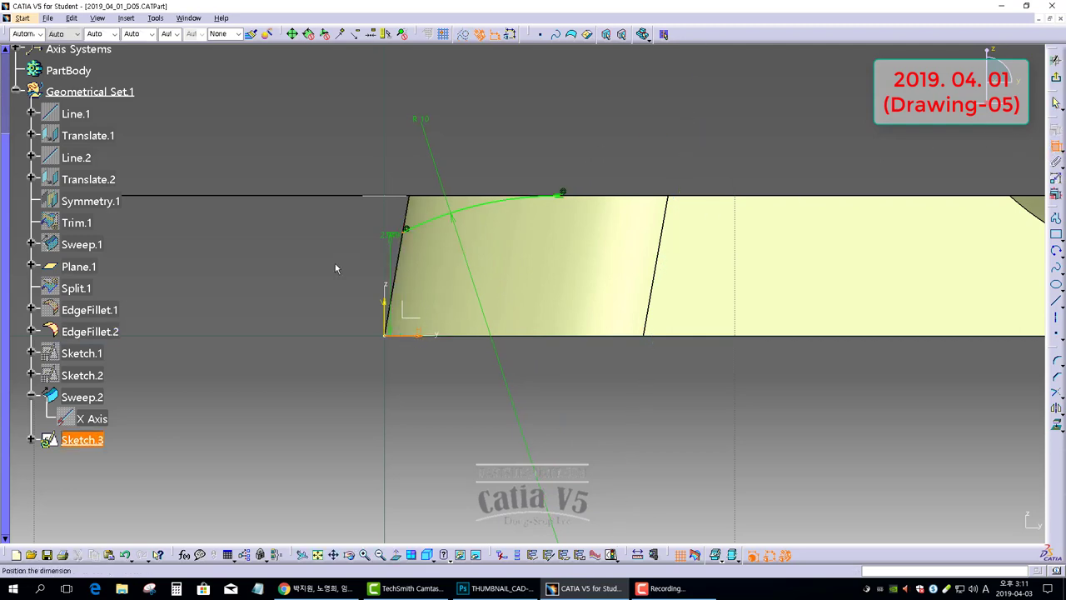
{"action": "left_click", "coordinate": [309, 280]}
{"action": "double_click", "coordinate": [308, 280]}
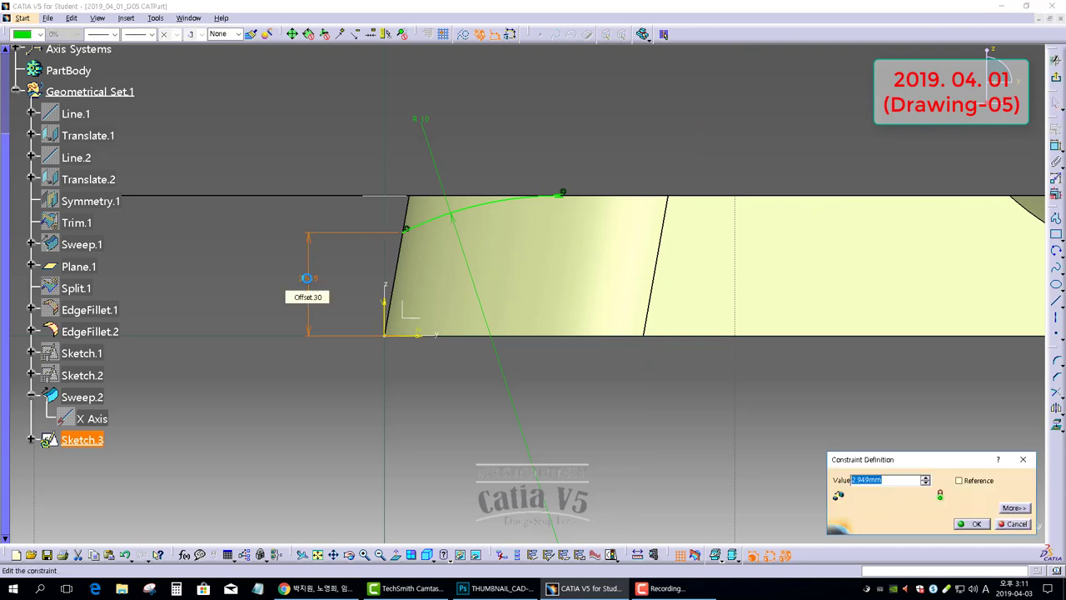
{"action": "type", "text": "2.3"}
{"action": "key", "text": "Return"}
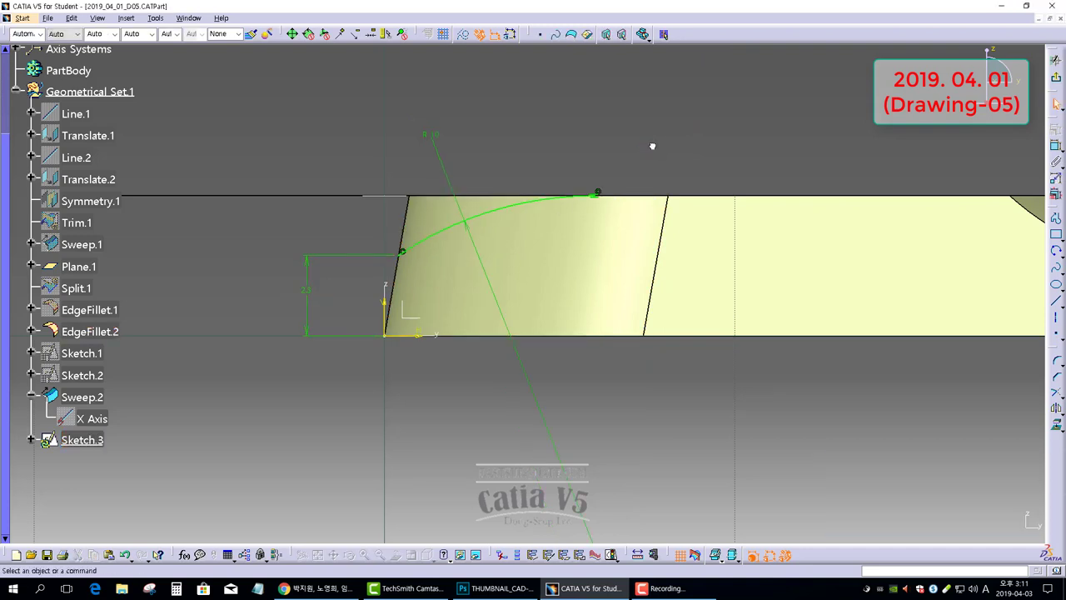
Step: Extend the arc's lower end outwards past the wall's slanted edge and exit the sketch
{"action": "left_click", "coordinate": [1055, 394]}
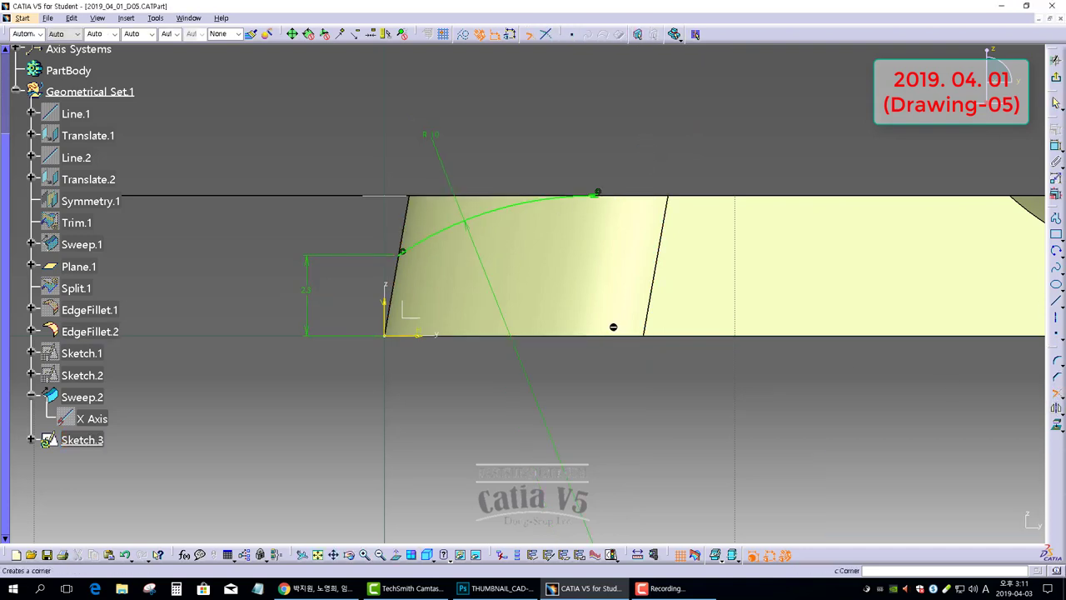
{"action": "left_click", "coordinate": [426, 244]}
{"action": "left_click", "coordinate": [347, 295]}
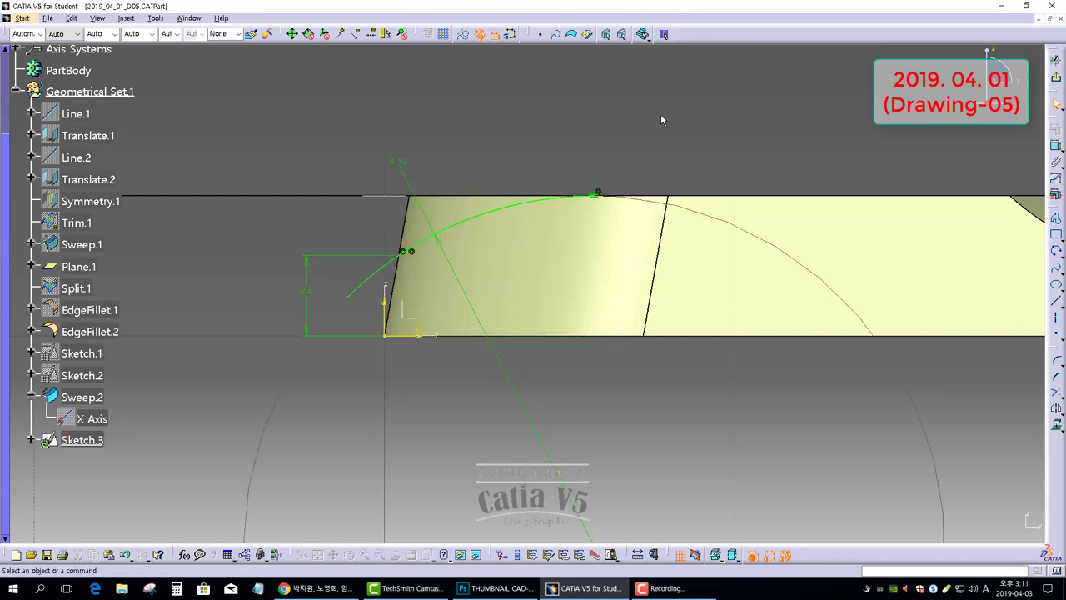
{"action": "left_click", "coordinate": [1056, 78]}
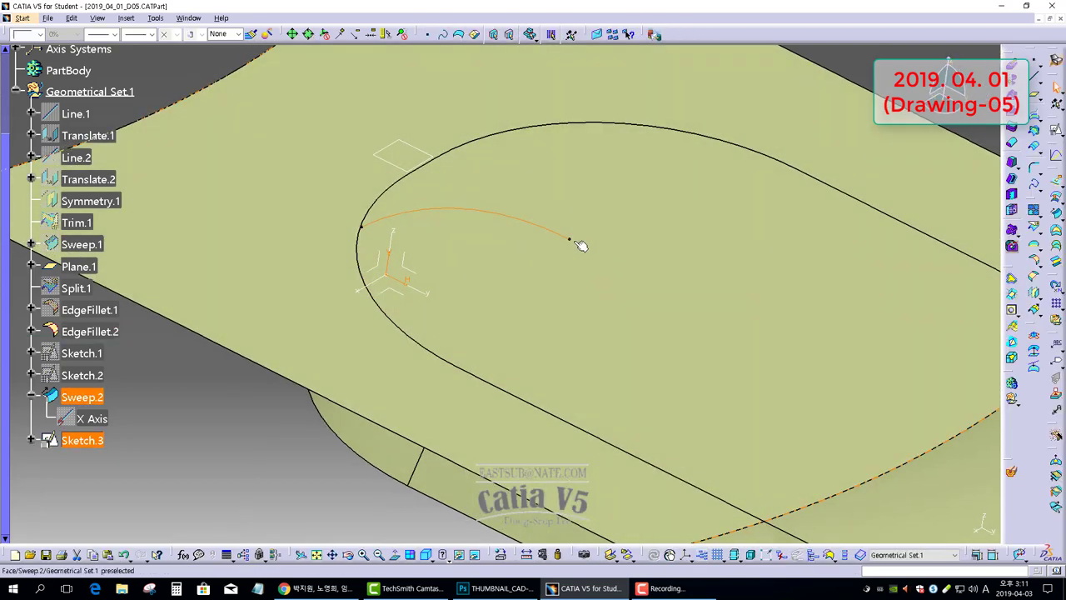
Step: Extrude the arc sketch as a surface with mirrored extent and a 12 mm limit on each side
{"action": "mouse_move", "coordinate": [580, 248]}
{"action": "middle_mouse_down"}
{"action": "mouse_move", "coordinate": [547, 339]}
{"action": "mouse_move", "coordinate": [483, 365]}
{"action": "mouse_move", "coordinate": [526, 291]}
{"action": "middle_mouse_up"}
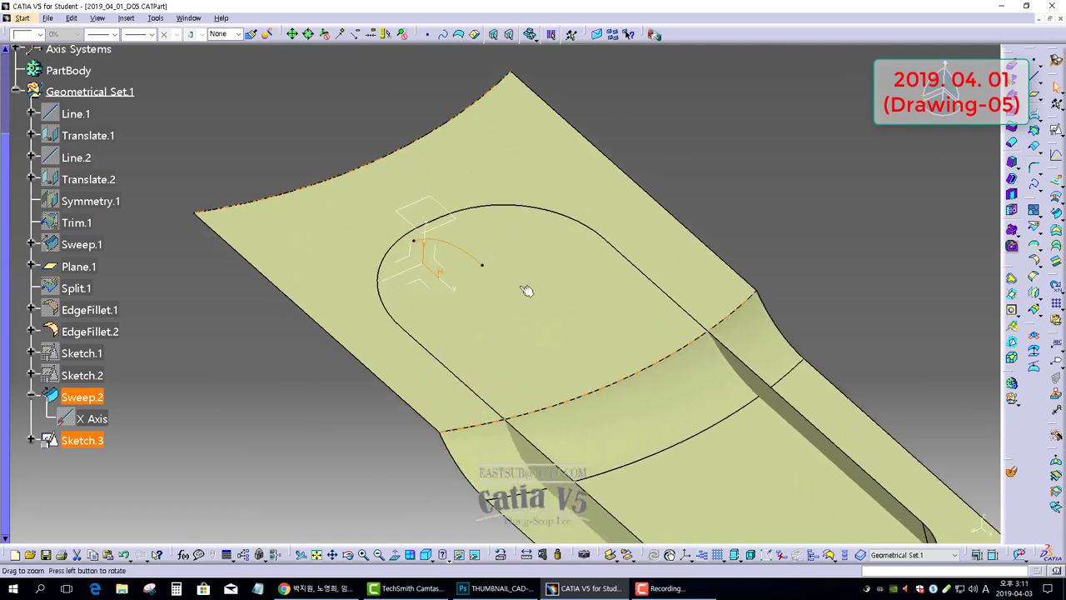
{"action": "left_click", "coordinate": [964, 156]}
{"action": "left_click", "coordinate": [1057, 182]}
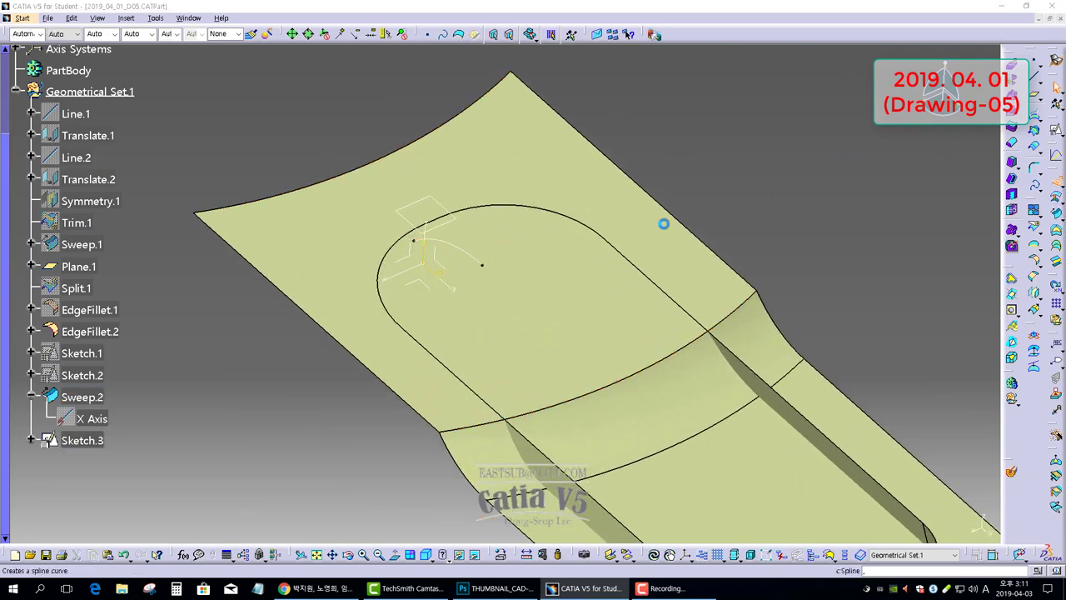
{"action": "left_click", "coordinate": [476, 259]}
{"action": "left_click", "coordinate": [866, 495]}
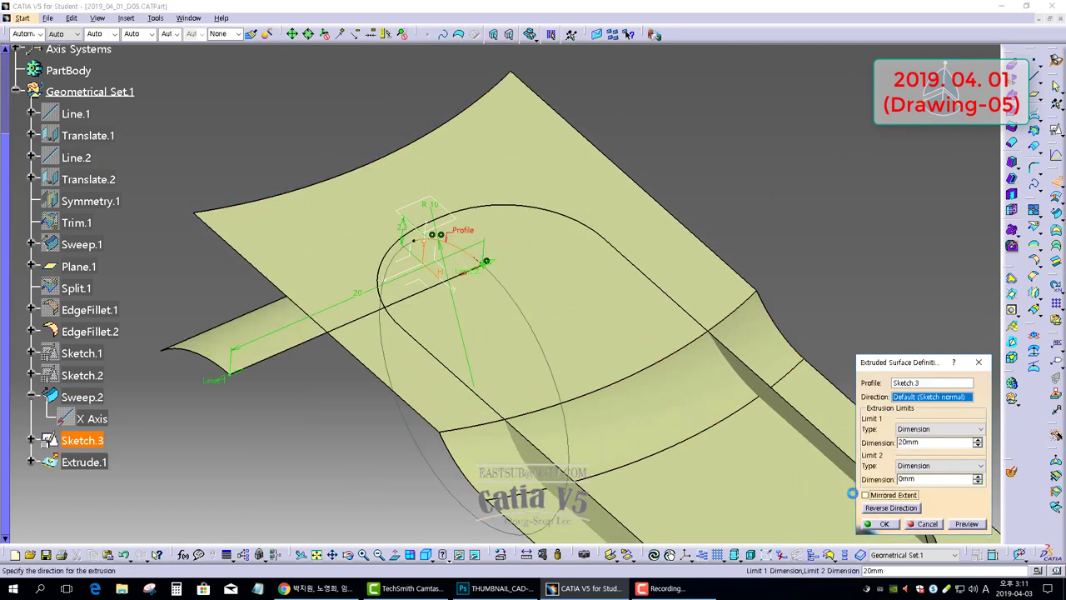
{"action": "left_click_drag", "start_coordinate": [233, 371], "coordinate": [330, 333]}
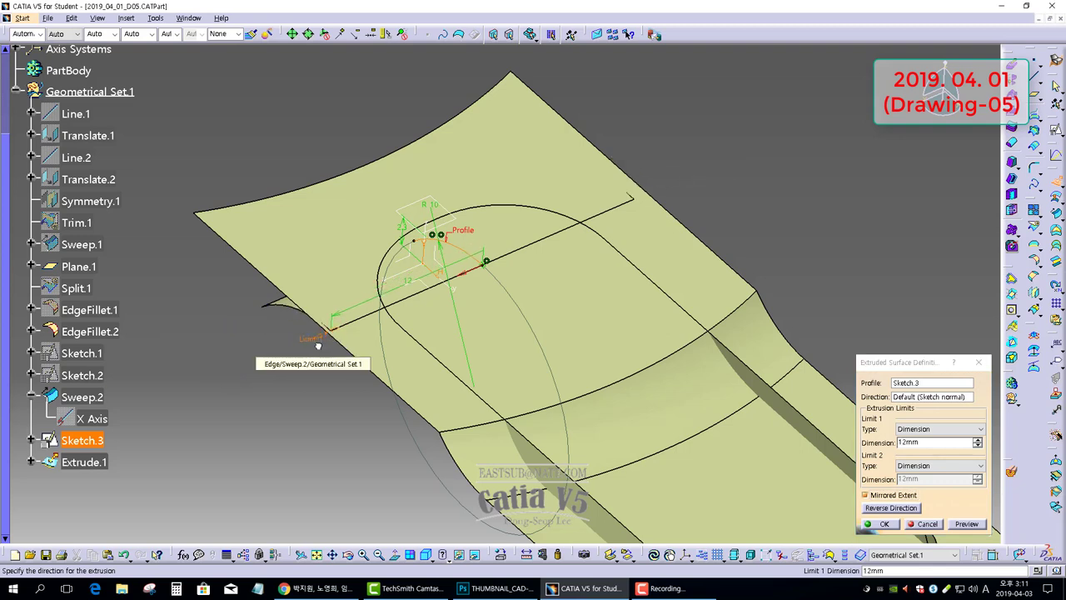
{"action": "left_click", "coordinate": [883, 523]}
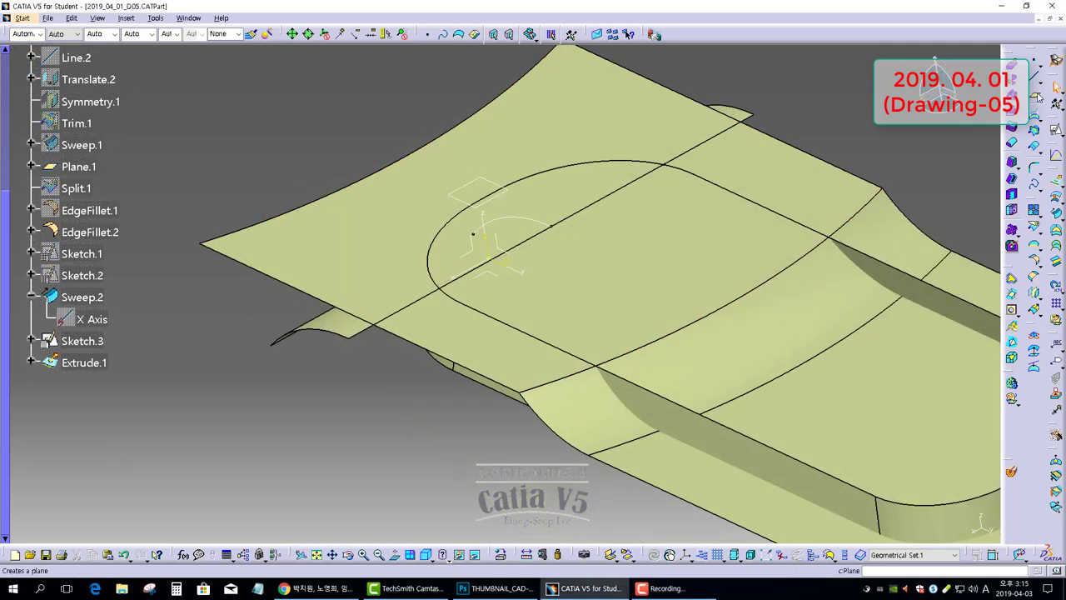
Step: Create a plane parallel to the absolute axis system's ZX plane through the arc's upper, tangent end
{"action": "left_click", "coordinate": [1034, 96]}
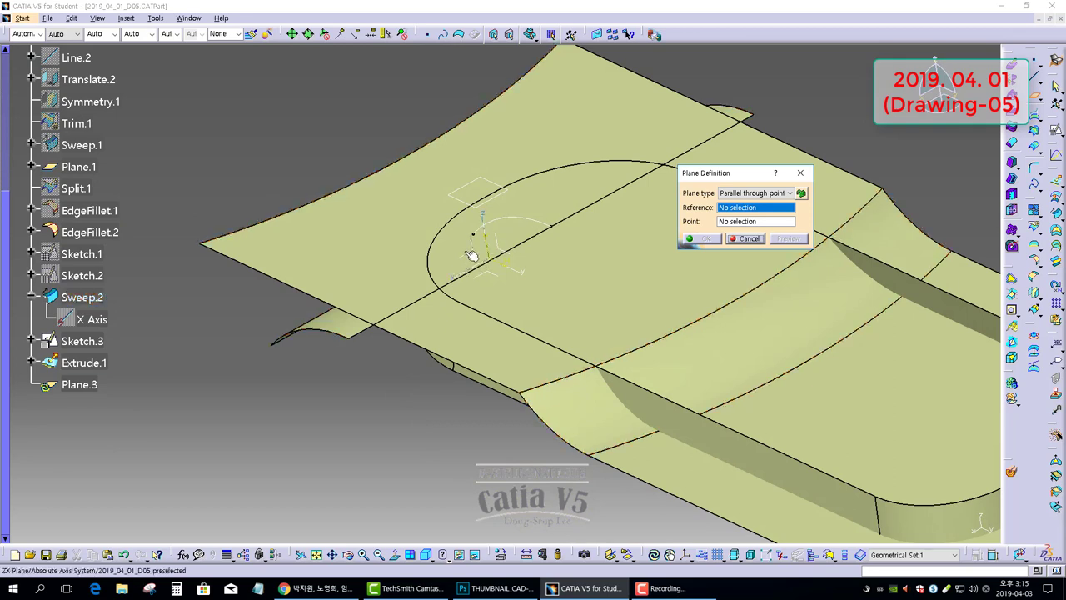
{"action": "left_click", "coordinate": [498, 261]}
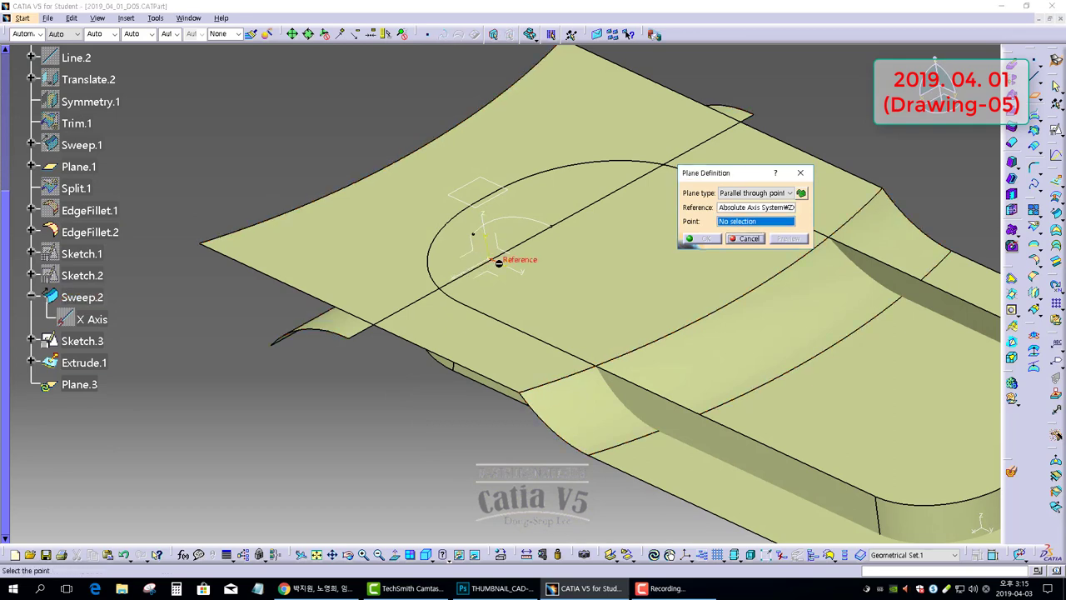
{"action": "left_click", "coordinate": [556, 224]}
{"action": "left_click", "coordinate": [706, 239]}
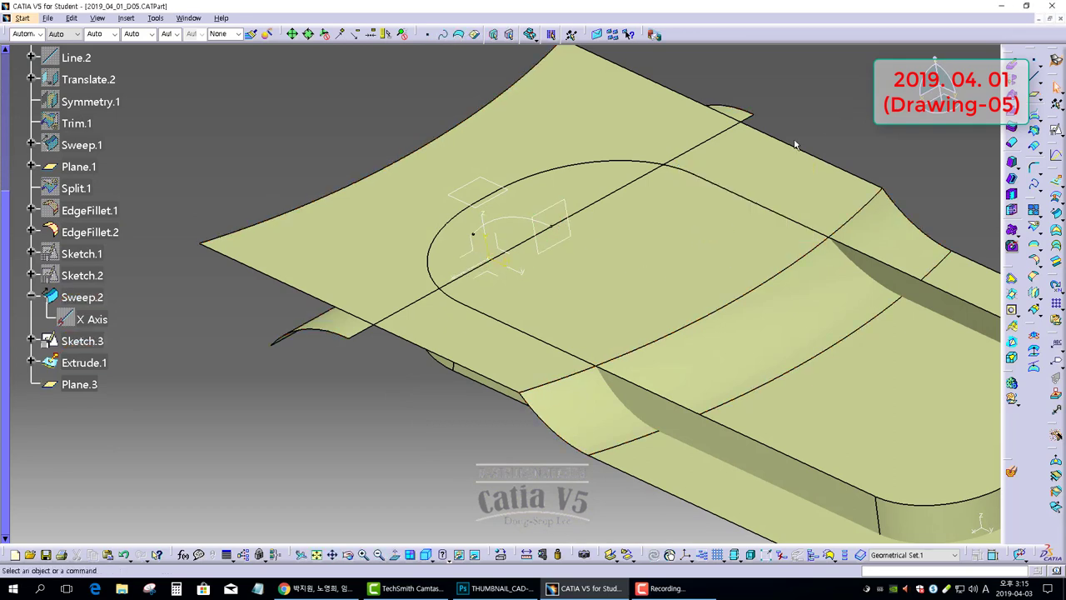
Step: Split the swept top surface with the new parallel plane, removing its portion on the origin side
{"action": "middle_click_drag", "start_coordinate": [858, 104], "coordinate": [827, 111]}
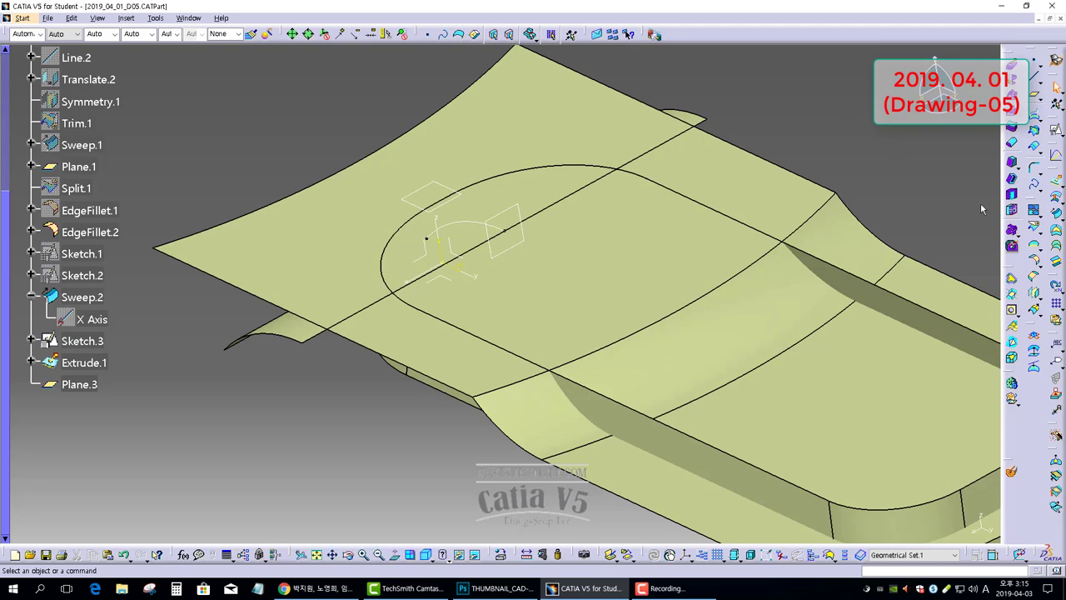
{"action": "left_click", "coordinate": [1034, 228]}
{"action": "left_click", "coordinate": [515, 217]}
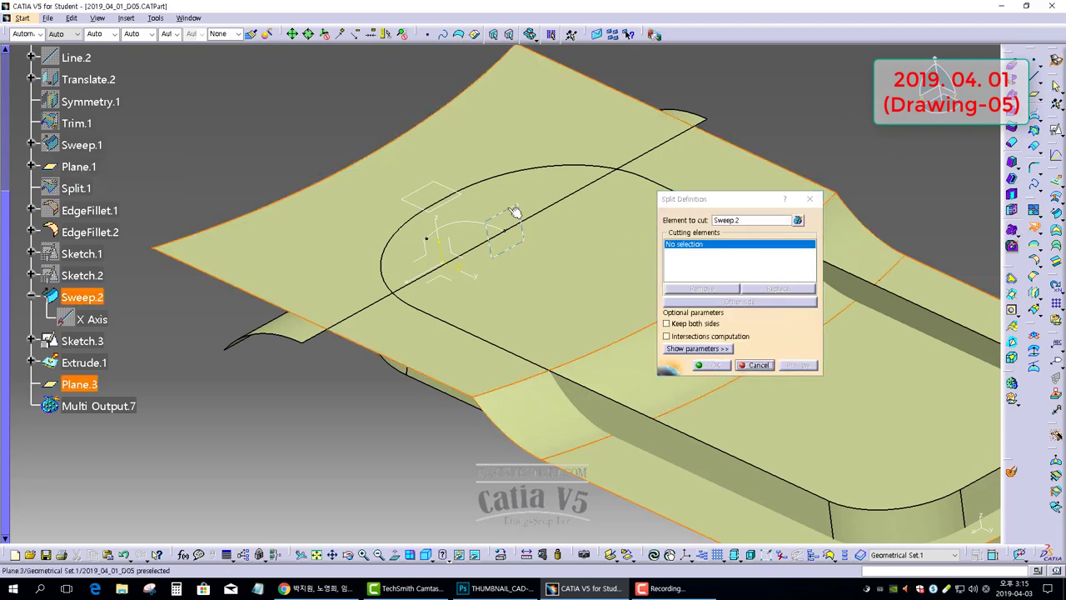
{"action": "left_click", "coordinate": [708, 365]}
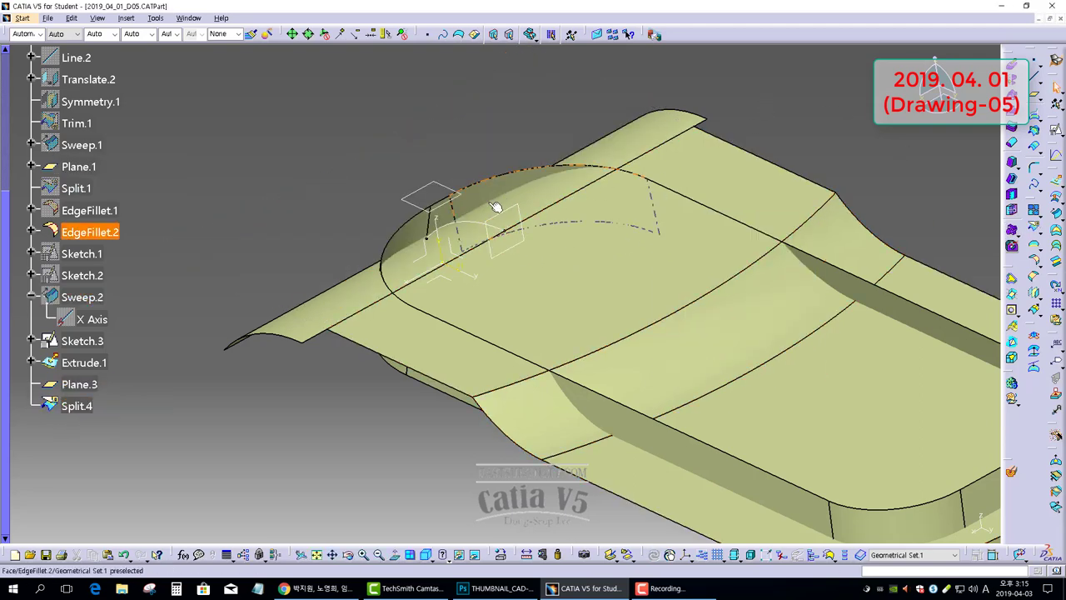
Step: Join the split top surface with the extruded arc surface, using a 0.001 mm merging distance
{"action": "mouse_move", "coordinate": [521, 225]}
{"action": "middle_mouse_down"}
{"action": "mouse_move", "coordinate": [501, 298]}
{"action": "mouse_move", "coordinate": [556, 383]}
{"action": "mouse_move", "coordinate": [524, 236]}
{"action": "middle_mouse_up"}
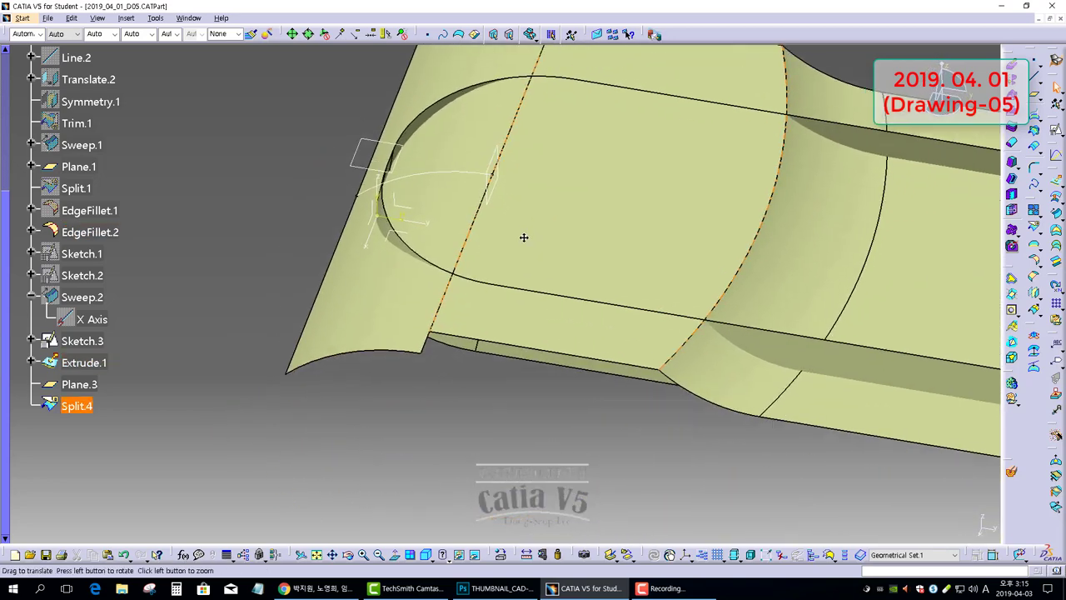
{"action": "left_click", "coordinate": [1034, 211]}
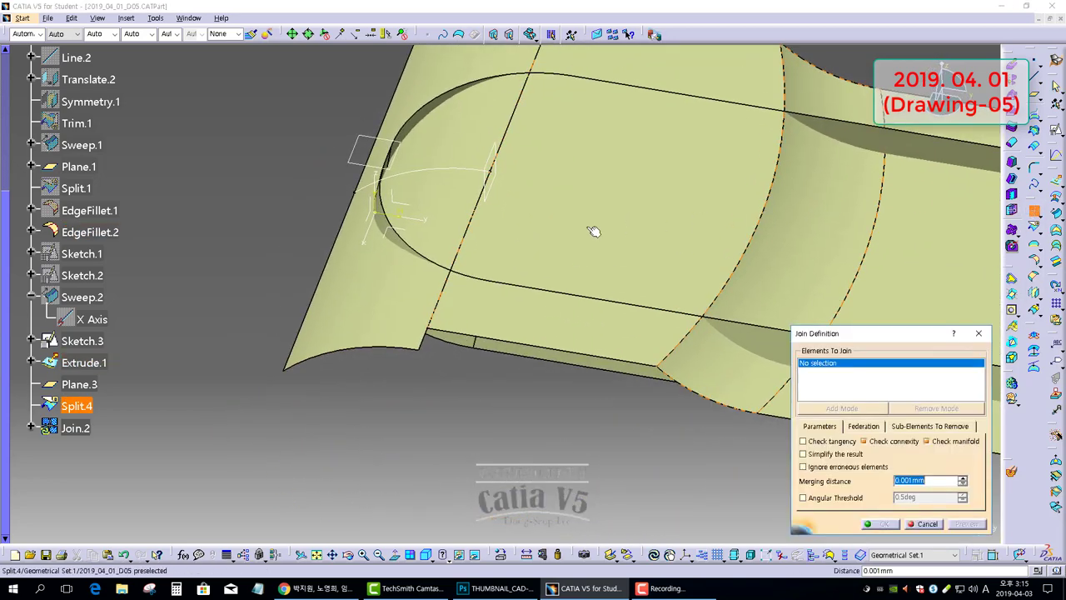
{"action": "left_click", "coordinate": [369, 309]}
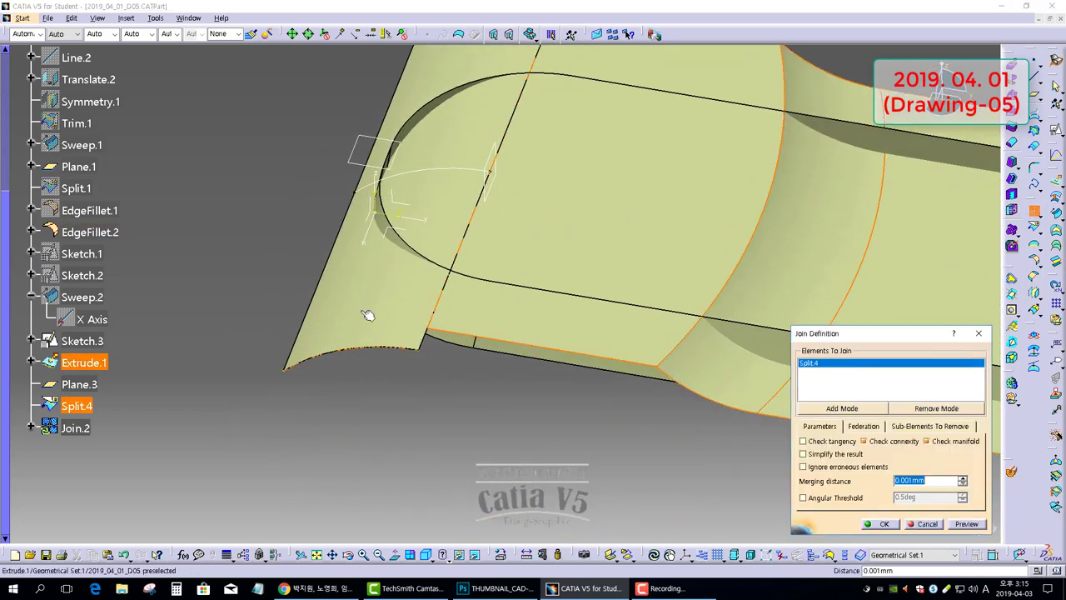
{"action": "left_click", "coordinate": [880, 525]}
Step: Apply a 2.5 mm edge fillet to the upper curved edge of the step across the joined top surface
{"action": "middle_click_drag", "start_coordinate": [624, 317], "coordinate": [519, 252]}
{"action": "scroll", "coordinate": [521, 253], "scroll_direction": "up", "scroll_amount": 1}
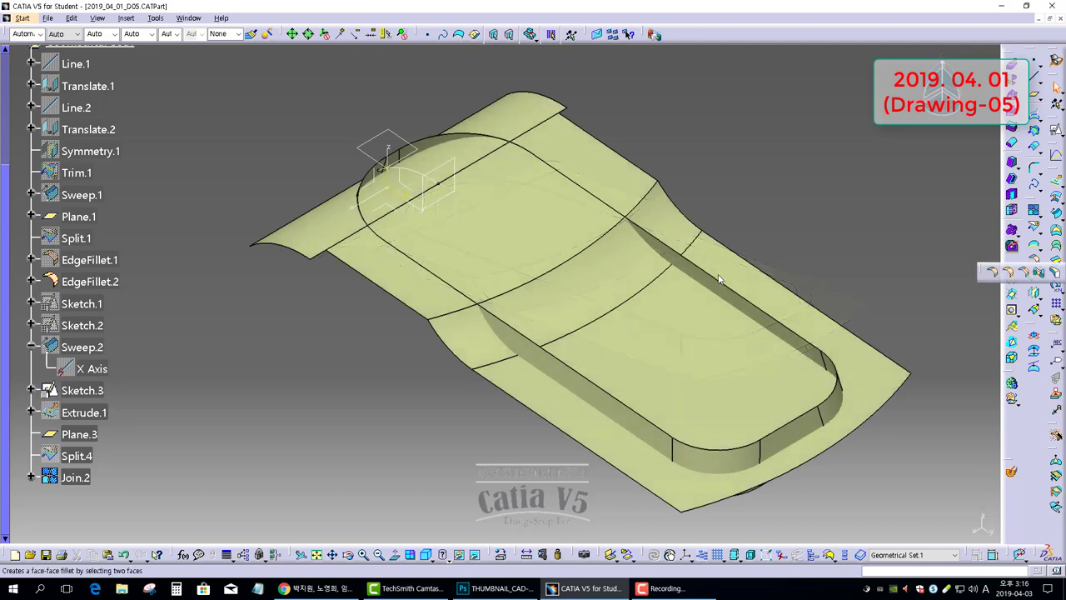
{"action": "left_click", "coordinate": [999, 270]}
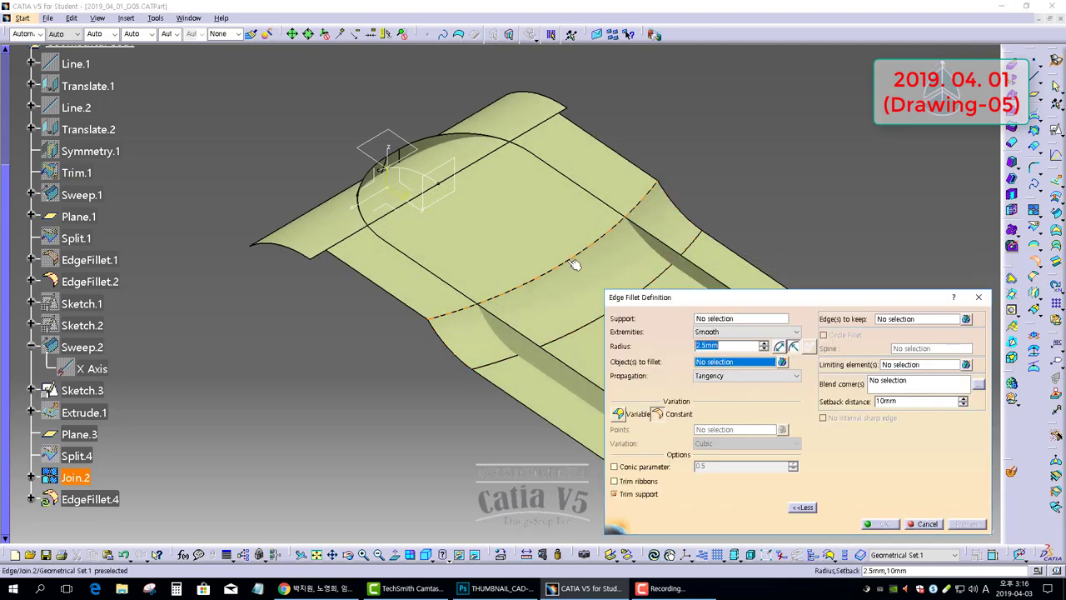
{"action": "left_click", "coordinate": [568, 265]}
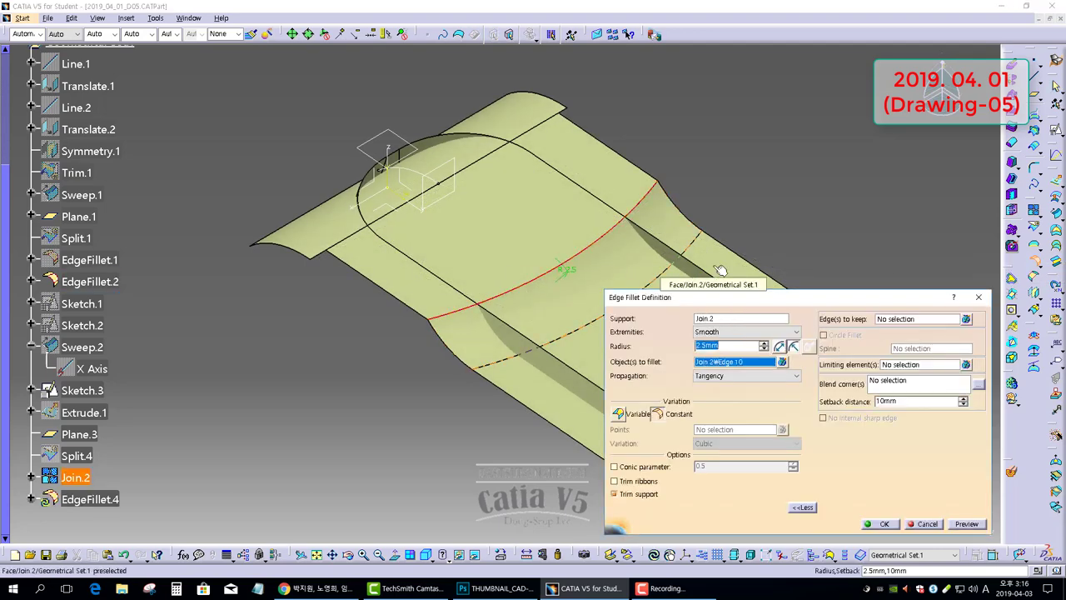
{"action": "key", "text": "Return"}
{"action": "left_click", "coordinate": [892, 178]}
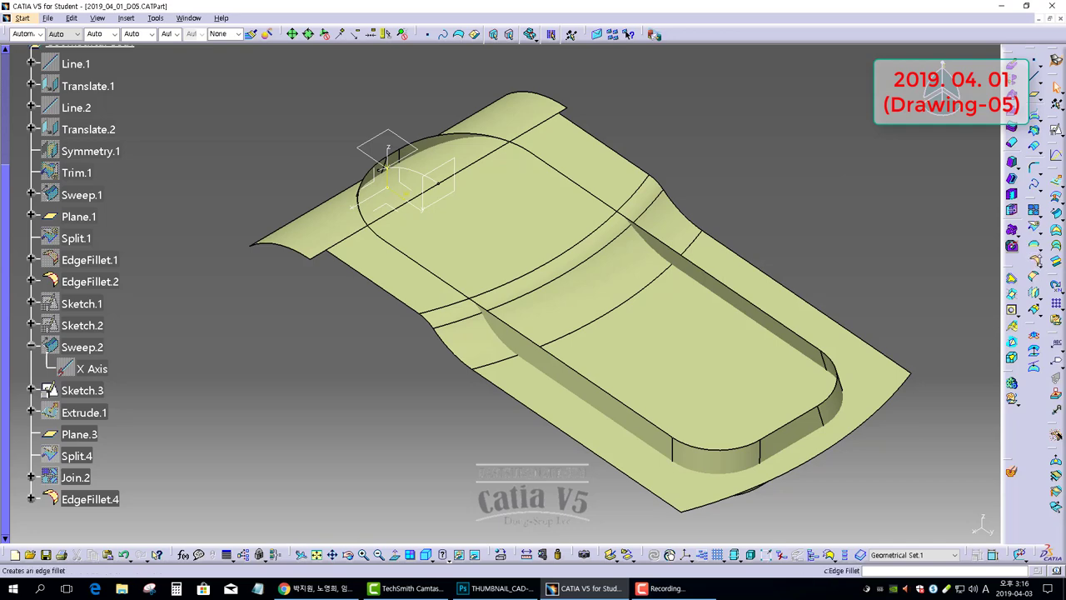
Step: Create a 1.5 mm bitangent shape fillet between the drafted wall and the filleted top surface, trimming both supports
{"action": "left_click", "coordinate": [1011, 278]}
{"action": "middle_click_drag", "start_coordinate": [551, 279], "coordinate": [543, 201]}
{"action": "left_click", "coordinate": [434, 224]}
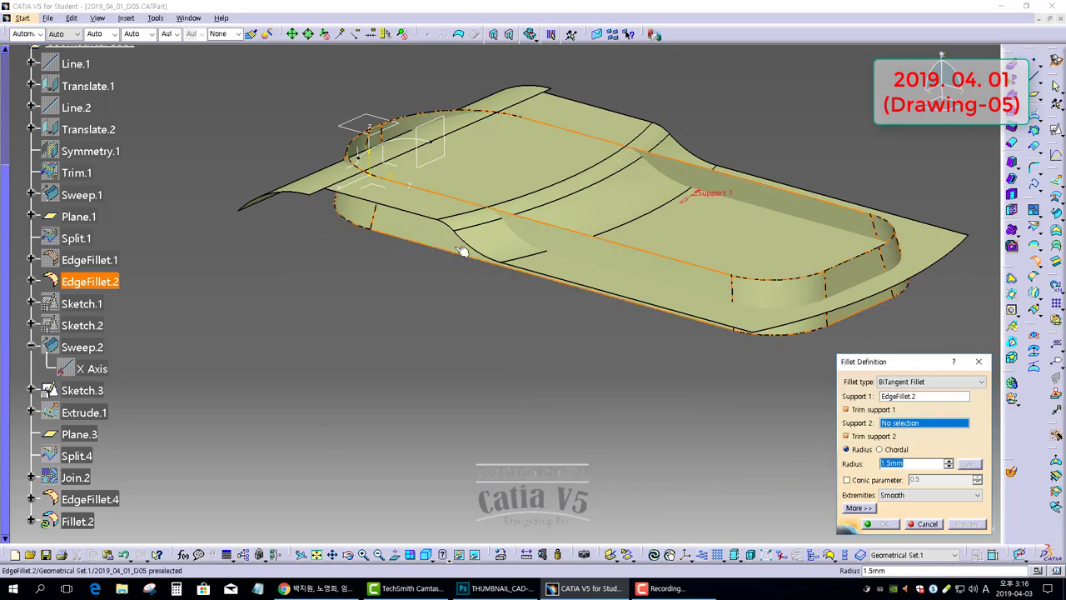
{"action": "left_click", "coordinate": [604, 226]}
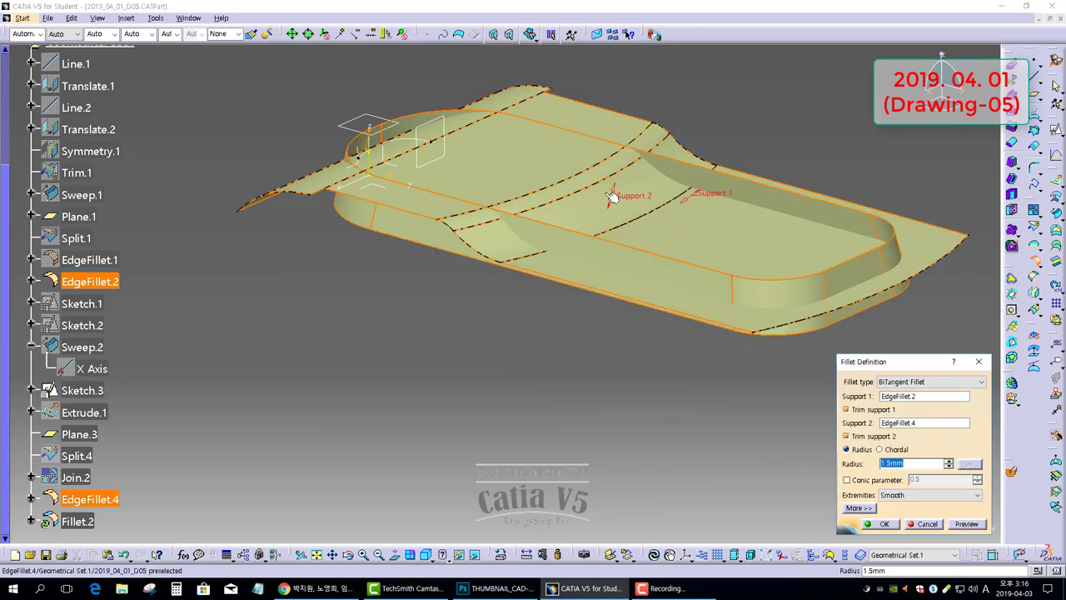
{"action": "left_click", "coordinate": [883, 524]}
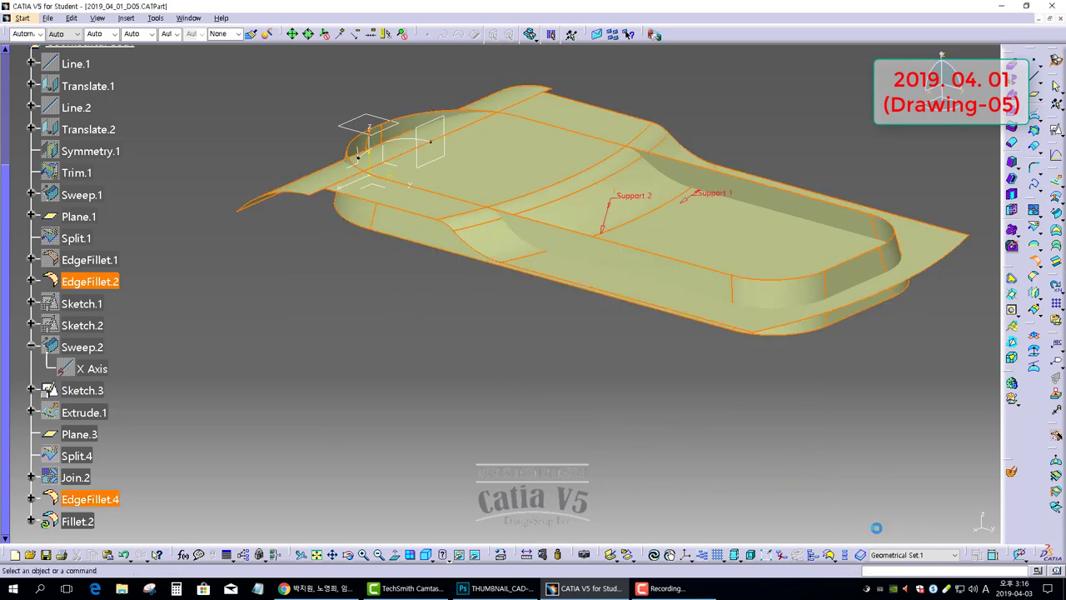
{"action": "middle_click_drag", "start_coordinate": [548, 259], "coordinate": [517, 283]}
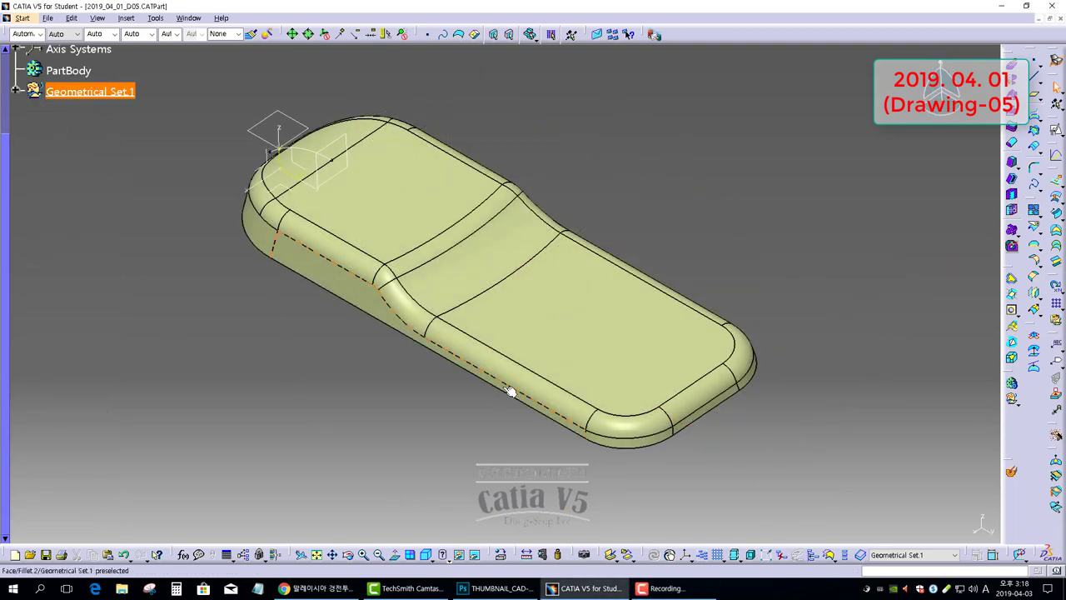
{"action": "middle_click_drag", "start_coordinate": [461, 253], "coordinate": [551, 285]}
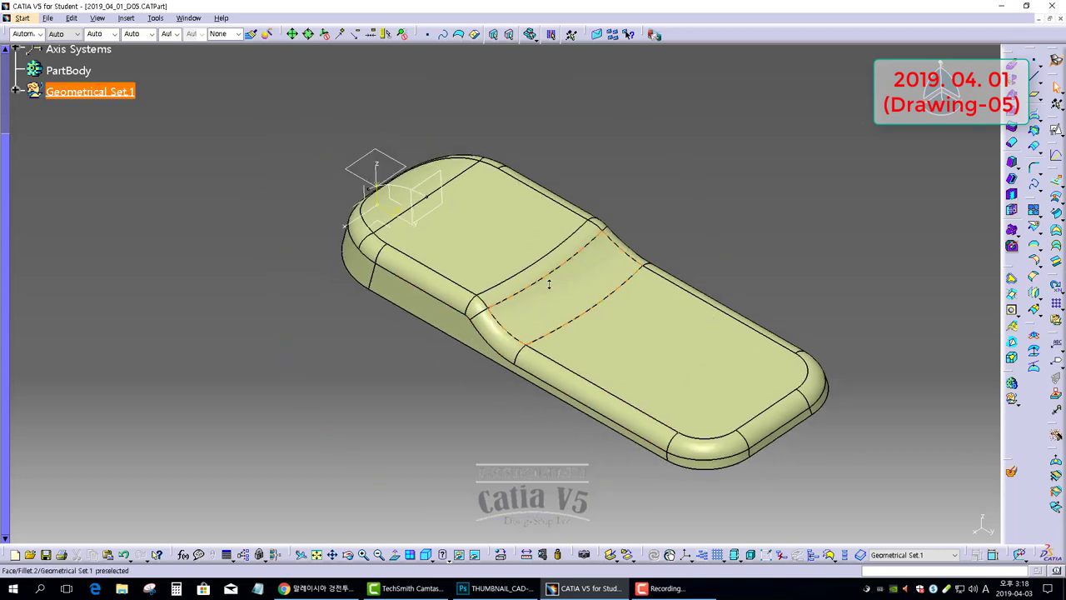